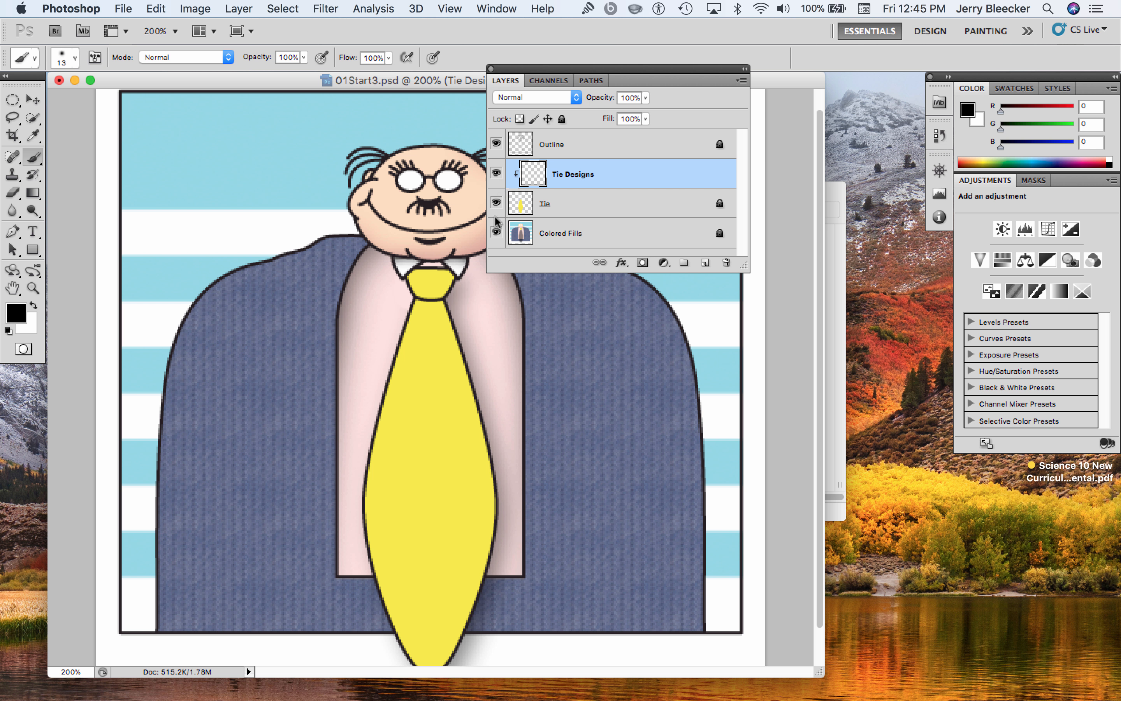
Hide the Outline, Tie Designs and Tie layers one at a time and show them again to examine what each contributes
{"action": "left_click", "coordinate": [496, 144]}
{"action": "left_click", "coordinate": [496, 173]}
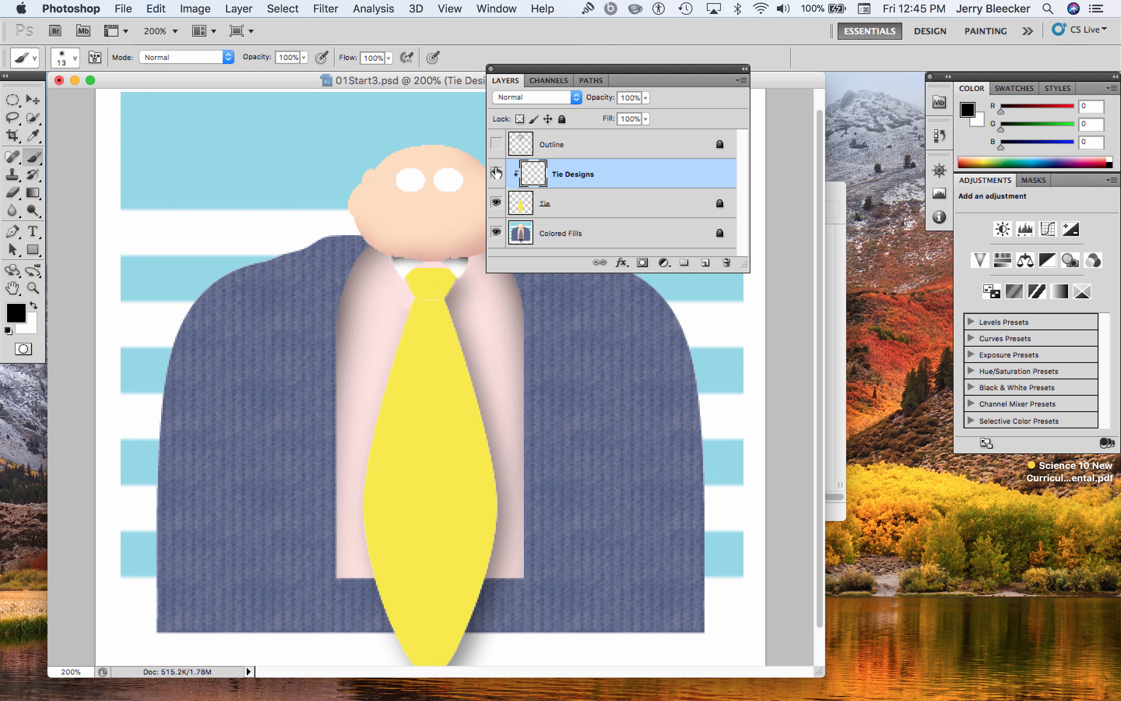
{"action": "left_click", "coordinate": [496, 203]}
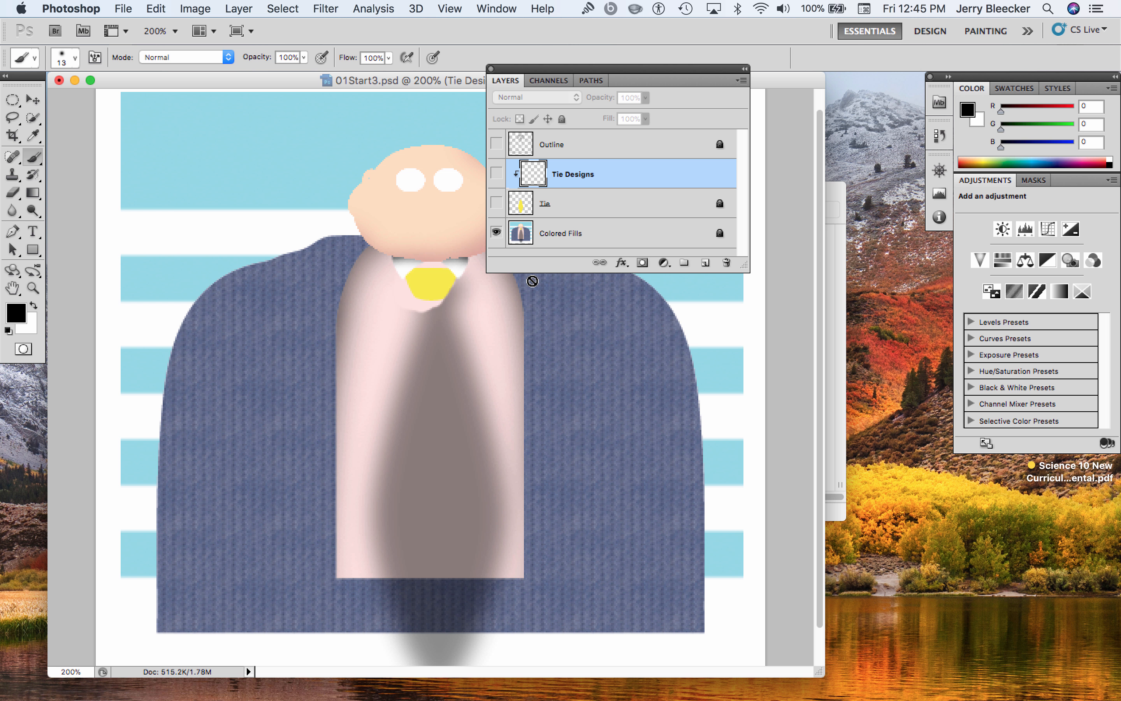
{"action": "left_click", "coordinate": [496, 202]}
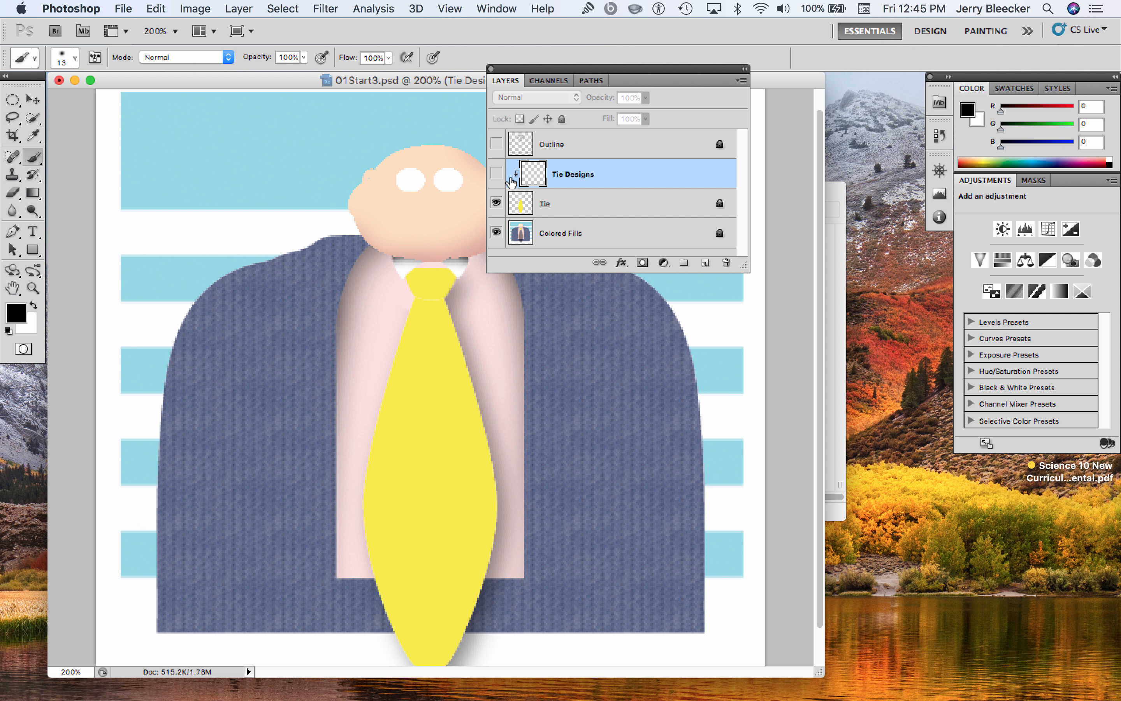
{"action": "left_click", "coordinate": [496, 173]}
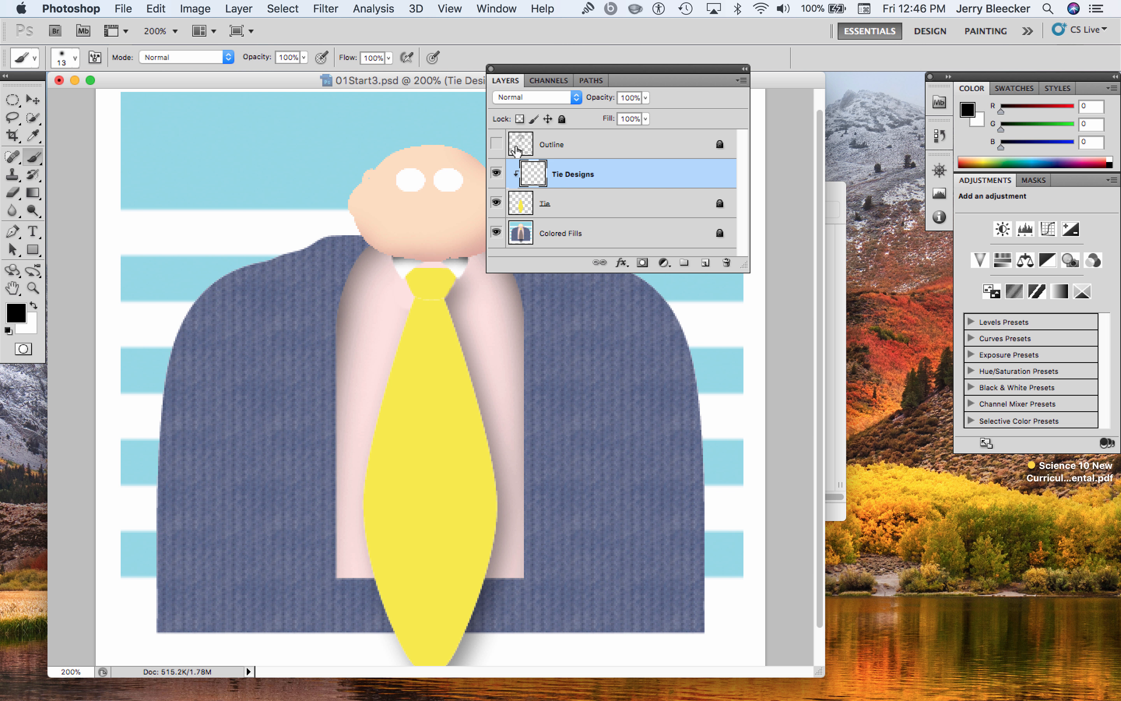
{"action": "left_click", "coordinate": [496, 144]}
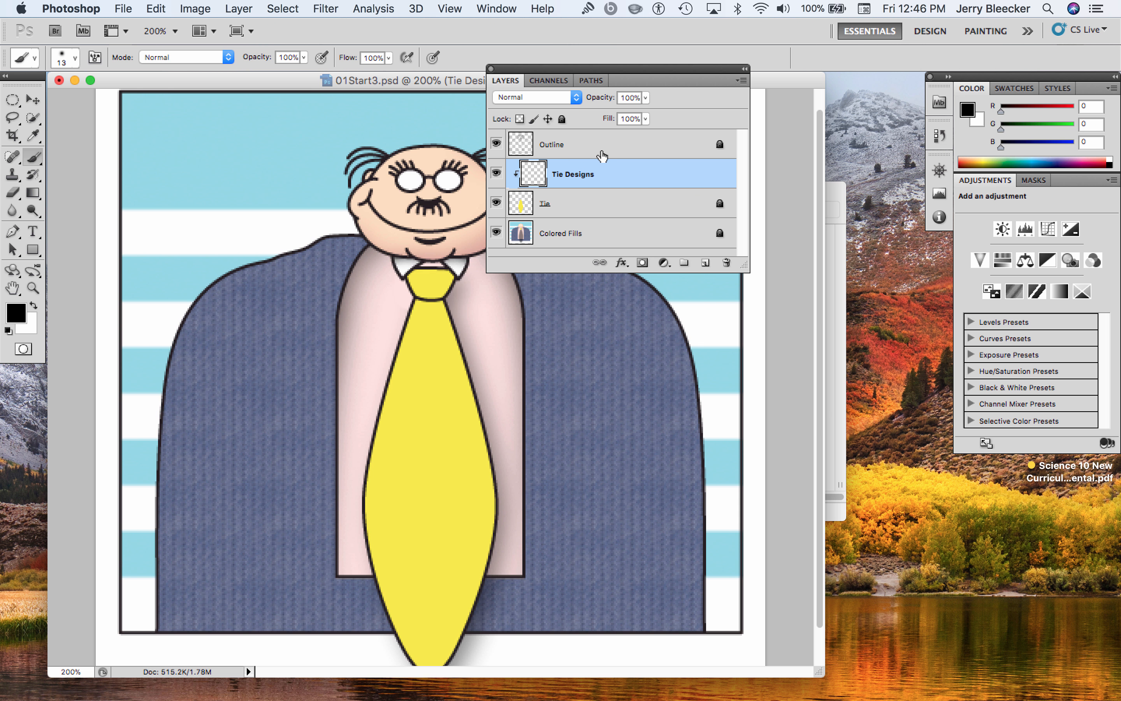
Inspect the Outline layer alone by hiding the Tie Designs, Tie and Colored Fills layers, and show those three layers again
{"action": "left_click", "coordinate": [497, 172]}
{"action": "left_click", "coordinate": [496, 202]}
{"action": "left_click", "coordinate": [497, 231]}
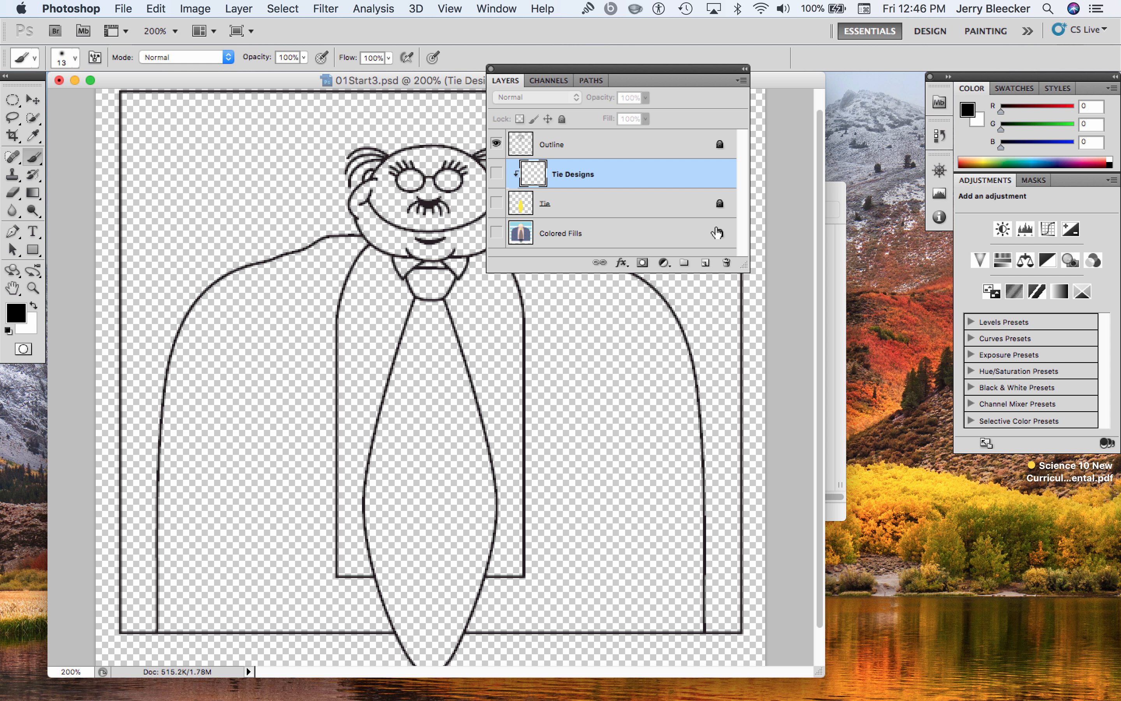
{"action": "left_click", "coordinate": [496, 173]}
{"action": "left_click", "coordinate": [496, 203]}
{"action": "left_click", "coordinate": [496, 233]}
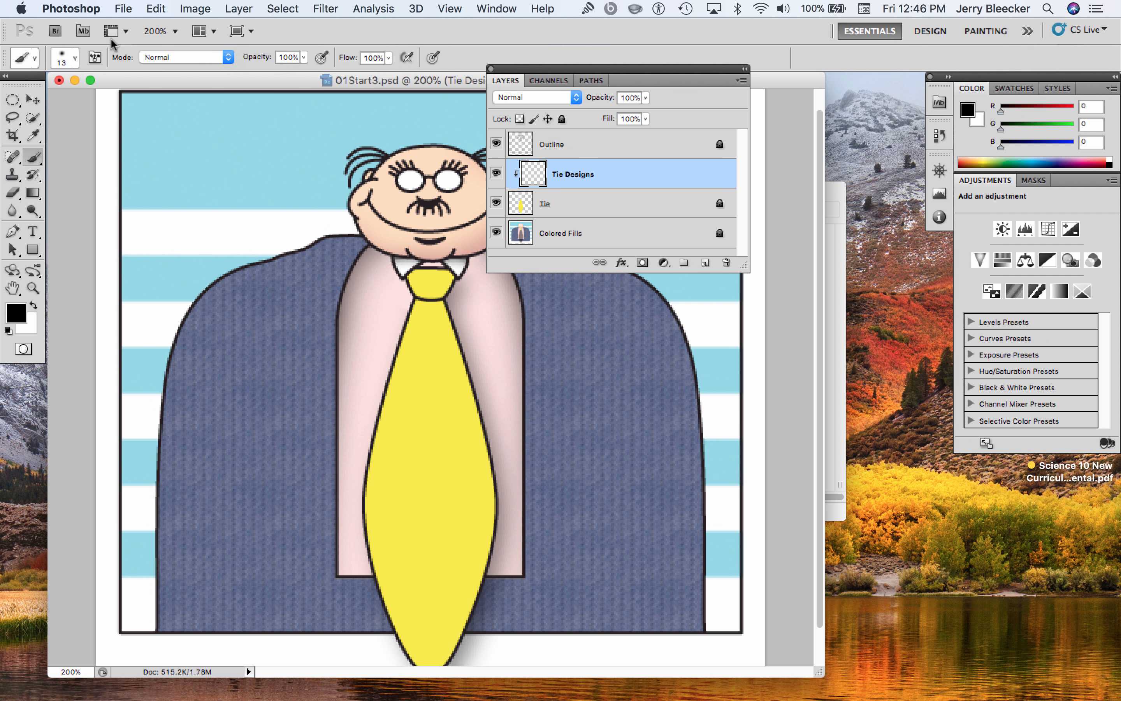
Move the Layers panel off the artwork and set the foreground color to purple, hex ac23c5
{"action": "left_click_drag", "start_coordinate": [641, 74], "coordinate": [948, 462]}
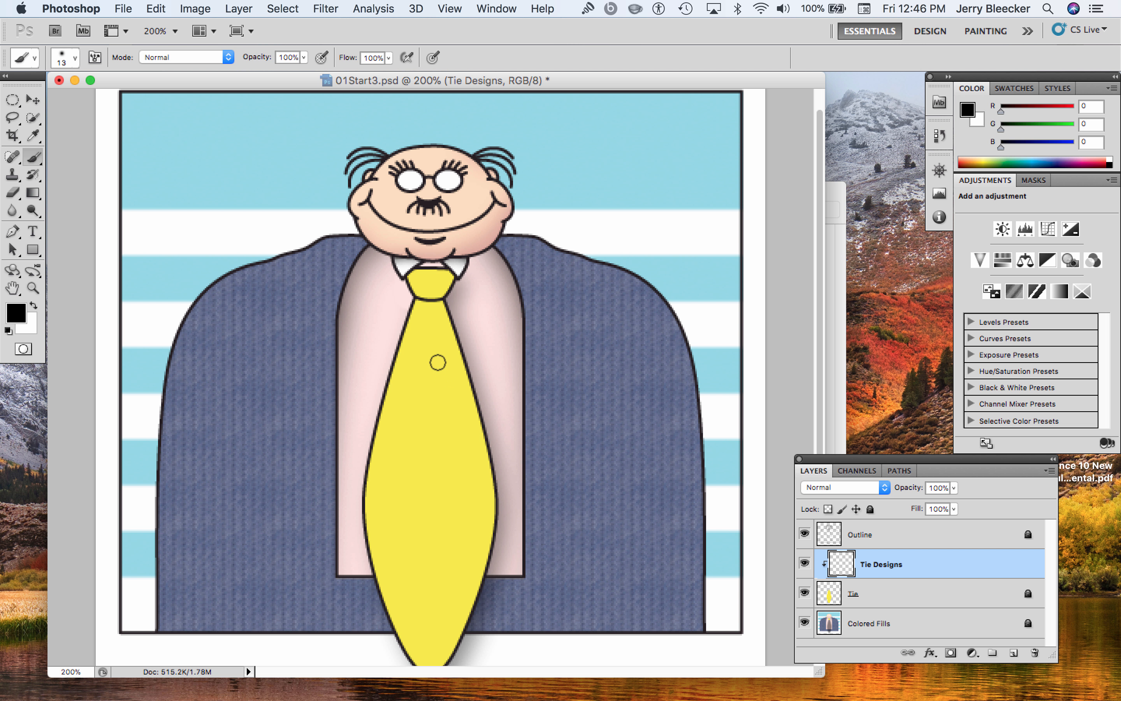
{"action": "left_click", "coordinate": [18, 316]}
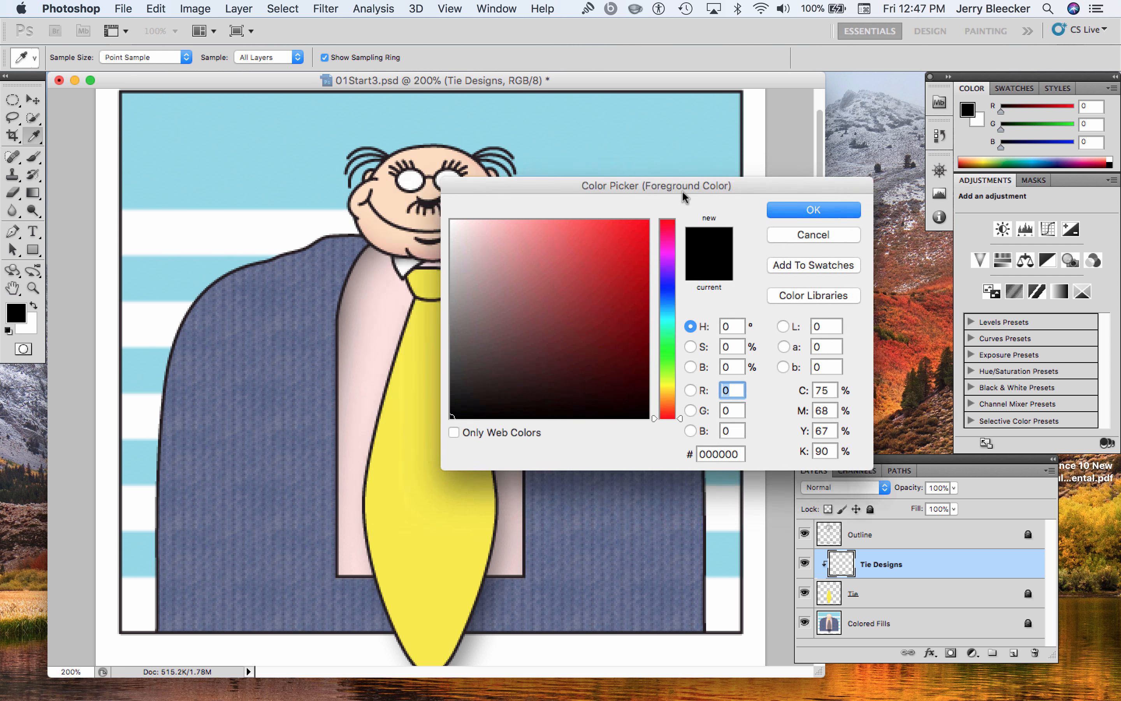
{"action": "left_click_drag", "start_coordinate": [554, 200], "coordinate": [729, 189]}
{"action": "left_click_drag", "start_coordinate": [757, 423], "coordinate": [757, 256]}
{"action": "left_click", "coordinate": [691, 262]}
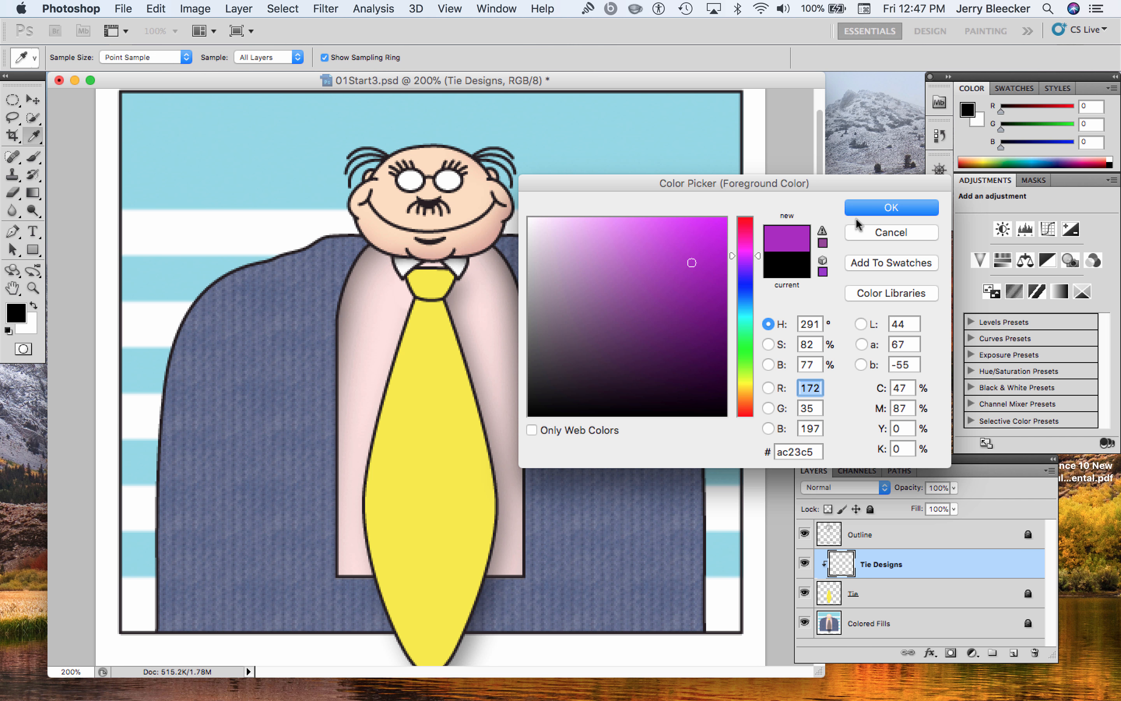
{"action": "left_click", "coordinate": [892, 208]}
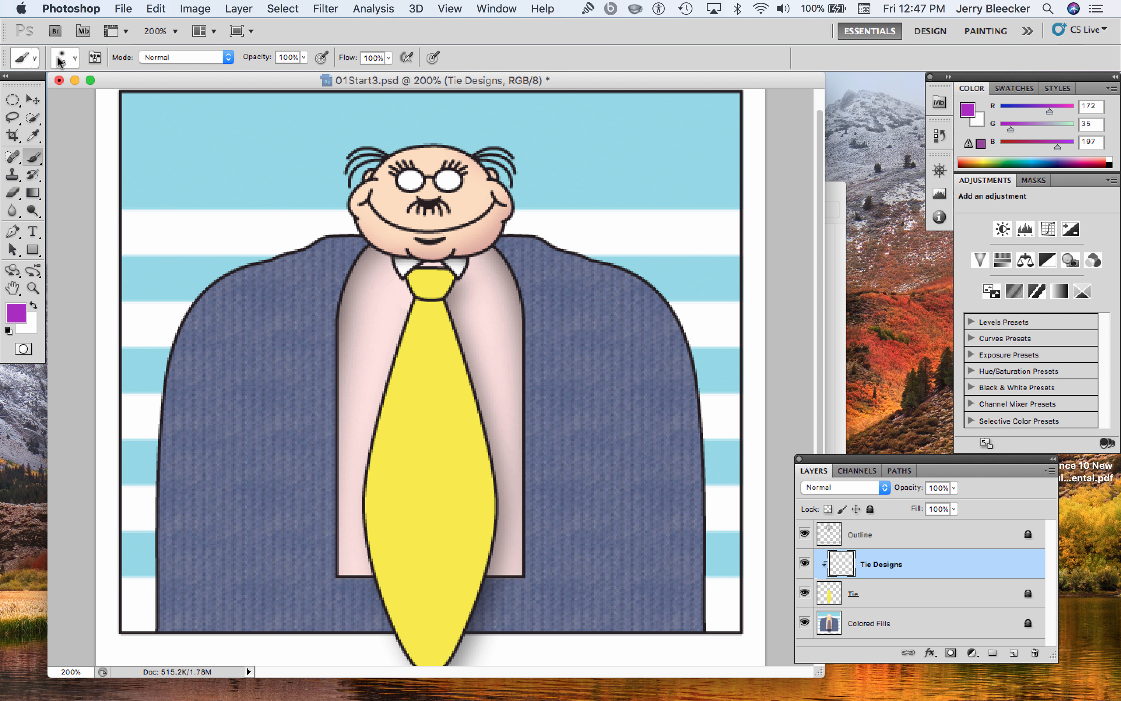
Pick the 29 px outlined star tip for the Brush tool
{"action": "left_click", "coordinate": [75, 58]}
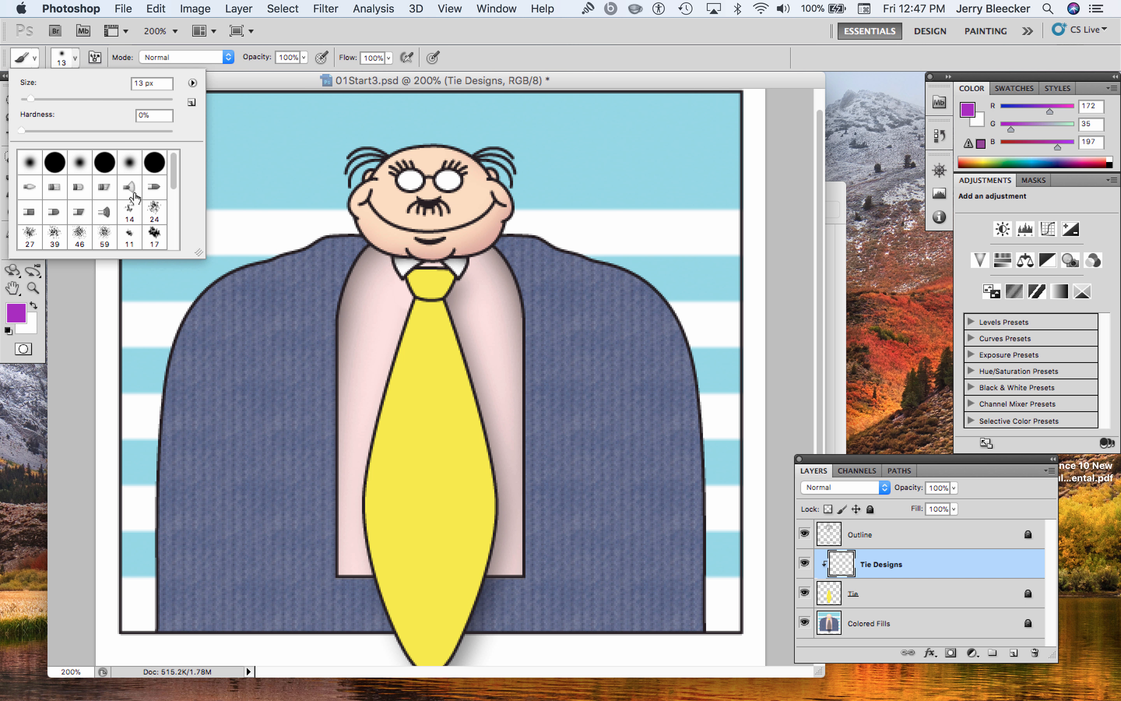
{"action": "mouse_move", "coordinate": [176, 173]}
{"action": "left_mouse_down"}
{"action": "mouse_move", "coordinate": [180, 230]}
{"action": "mouse_move", "coordinate": [186, 173]}
{"action": "left_mouse_up"}
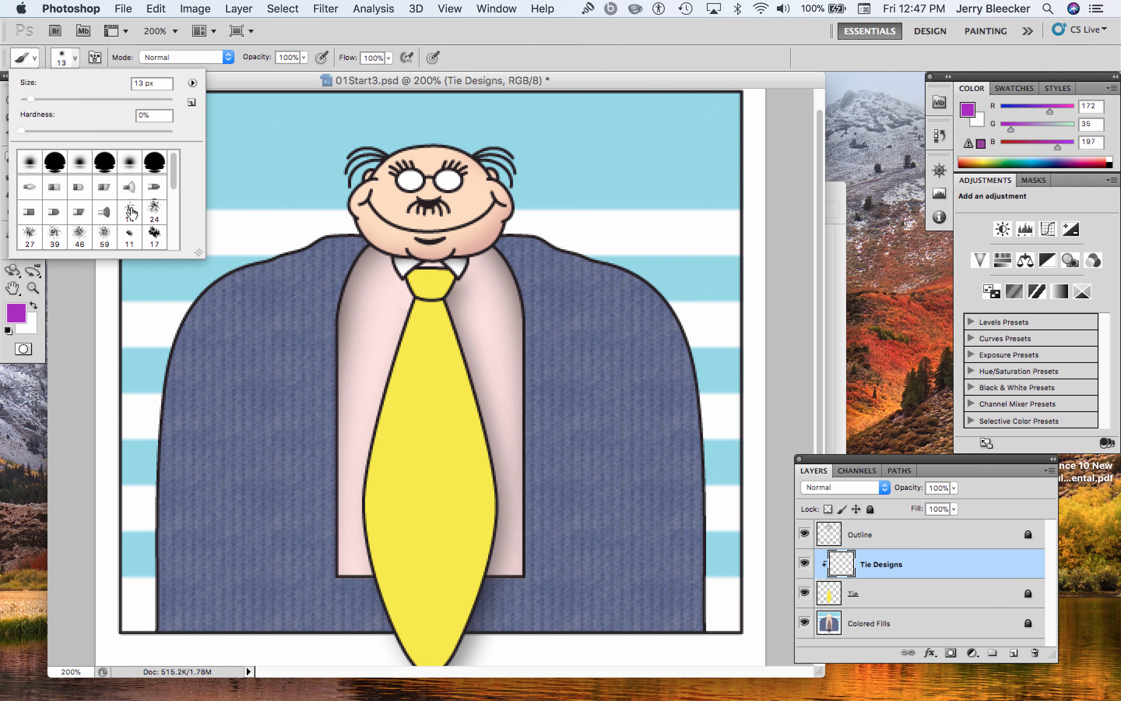
{"action": "scroll", "coordinate": [46, 185], "scroll_direction": "down", "scroll_amount": 3}
{"action": "scroll", "coordinate": [63, 173], "scroll_direction": "down", "scroll_amount": 2}
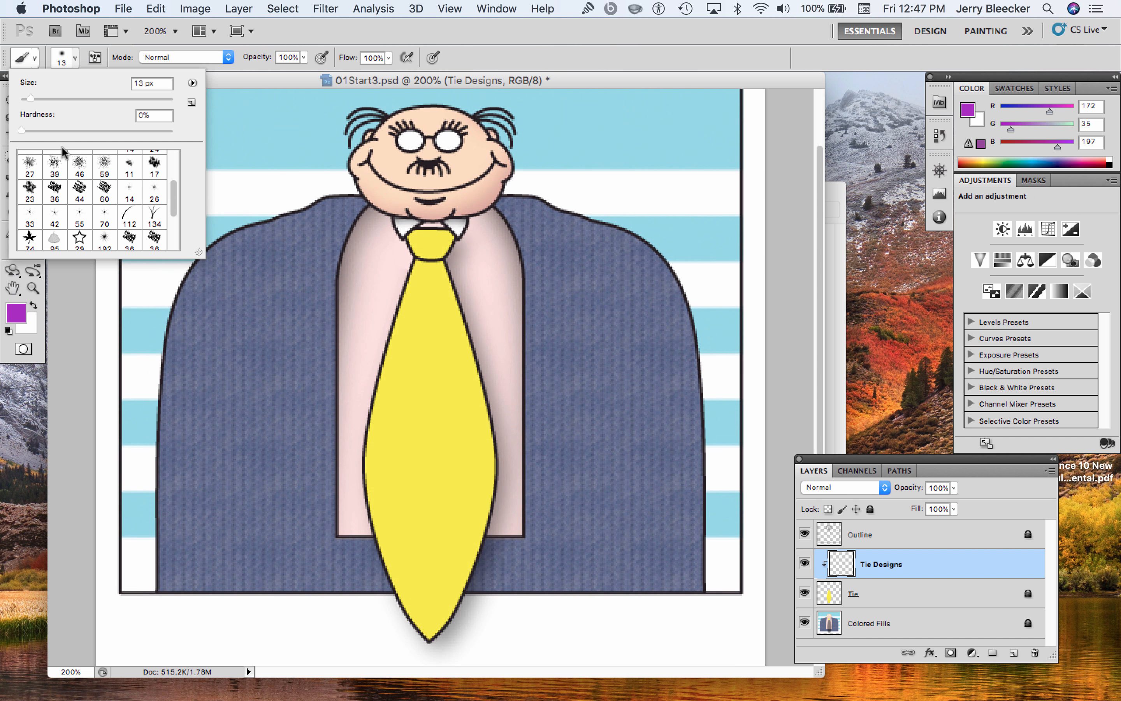
{"action": "scroll", "coordinate": [64, 148], "scroll_direction": "up", "scroll_amount": 3}
{"action": "left_click_drag", "start_coordinate": [177, 197], "coordinate": [176, 228]}
{"action": "left_click", "coordinate": [83, 190]}
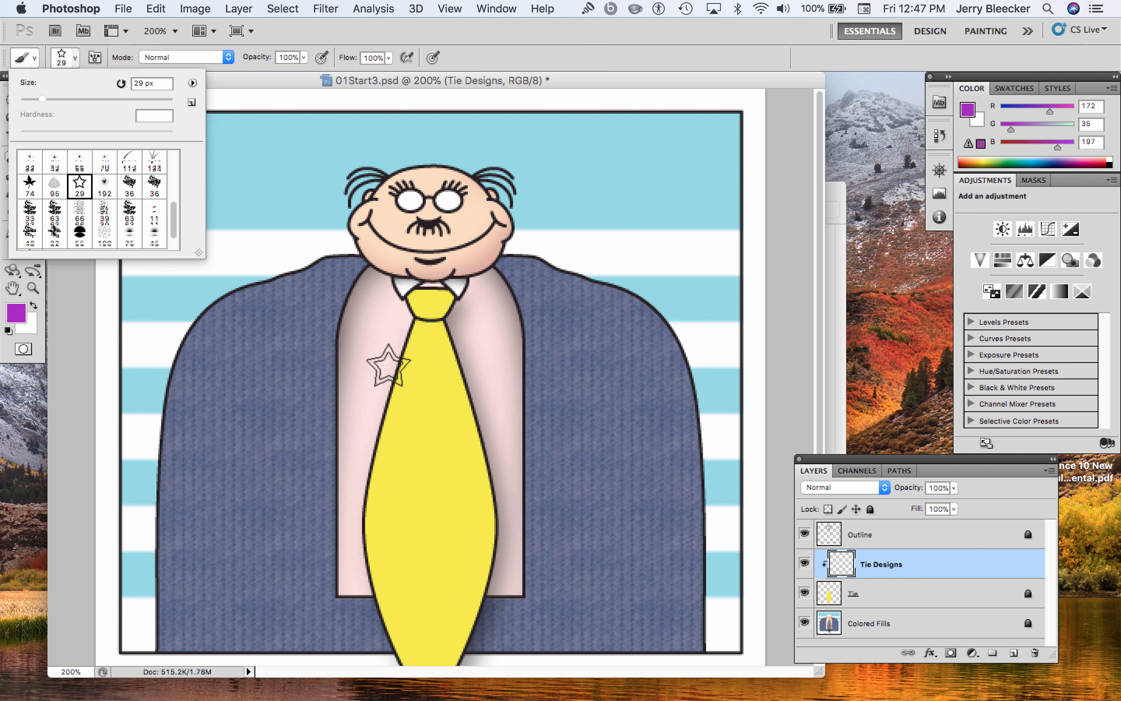
Stamp seven purple stars scattered over the yellow tie on the Tie Designs layer
{"action": "left_click", "coordinate": [423, 438]}
{"action": "left_click", "coordinate": [459, 479]}
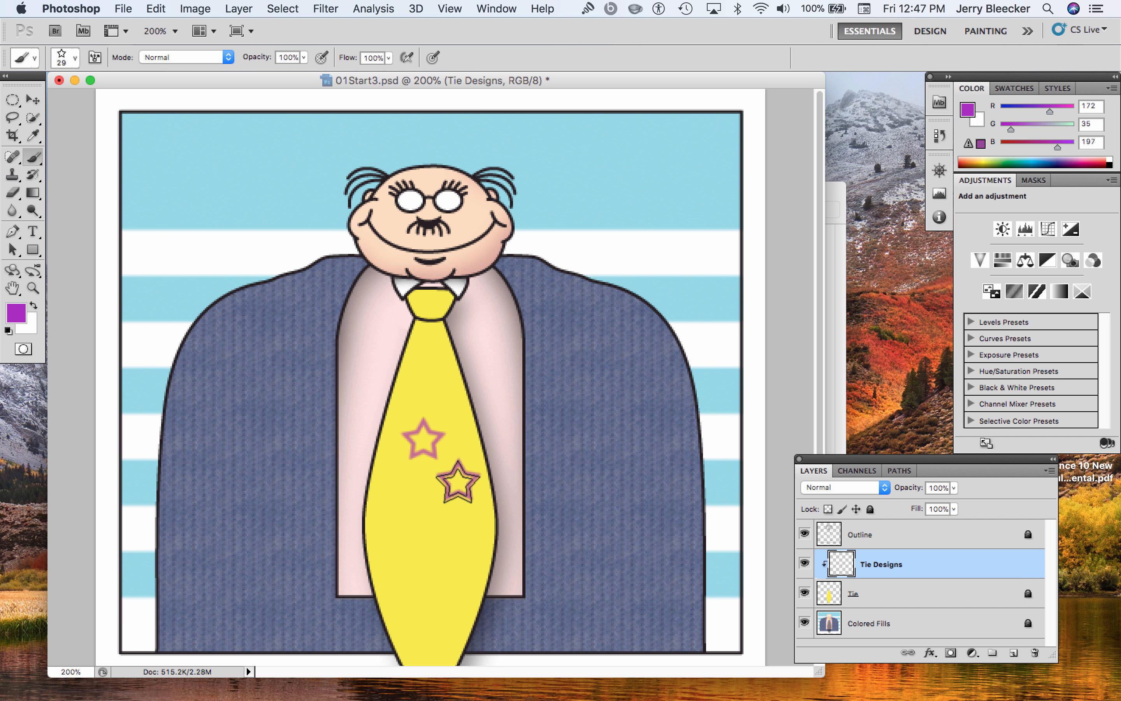
{"action": "left_click", "coordinate": [463, 550]}
{"action": "left_click", "coordinate": [416, 521]}
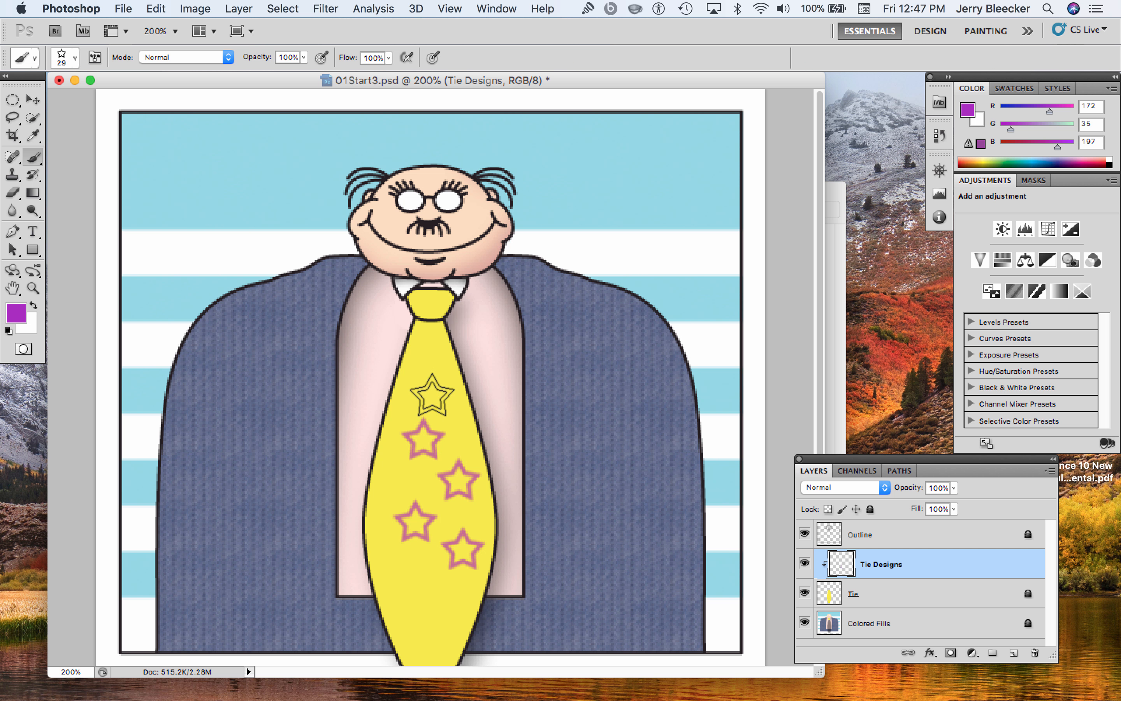
{"action": "left_click", "coordinate": [432, 391]}
{"action": "left_click", "coordinate": [429, 591]}
{"action": "left_click", "coordinate": [403, 484]}
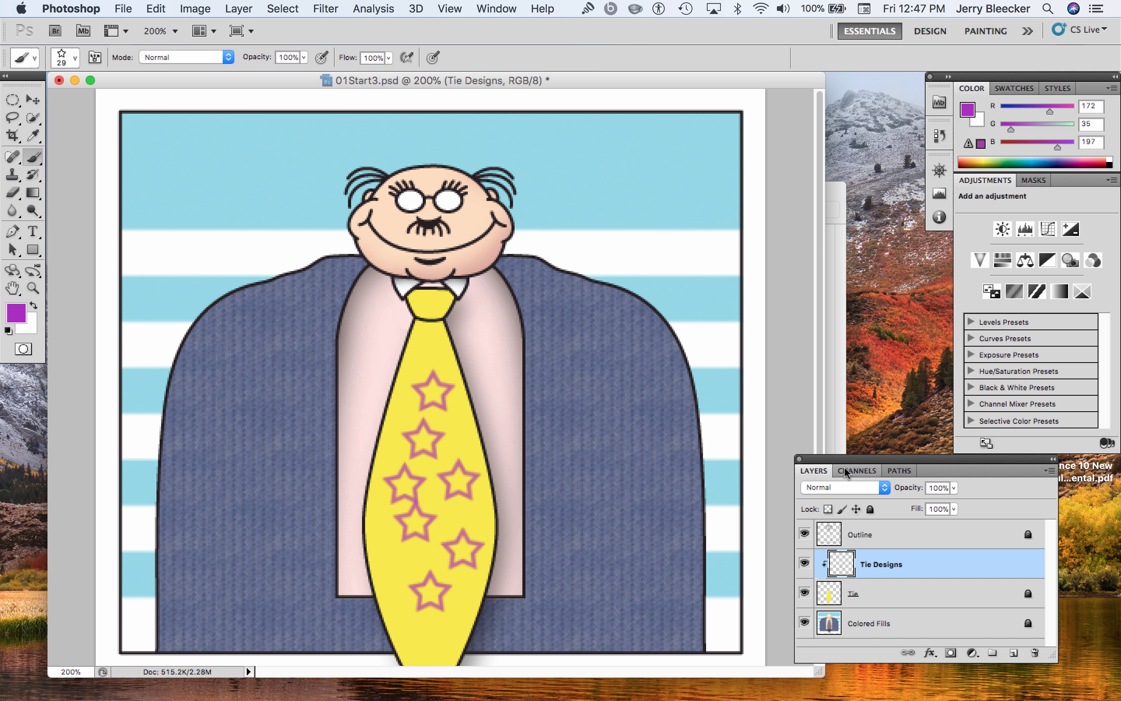
Undo all the star stamps by reverting the image to its opening 01Start3.psd history state, and collapse the History panel
{"action": "left_click", "coordinate": [497, 8]}
{"action": "left_click", "coordinate": [695, 49]}
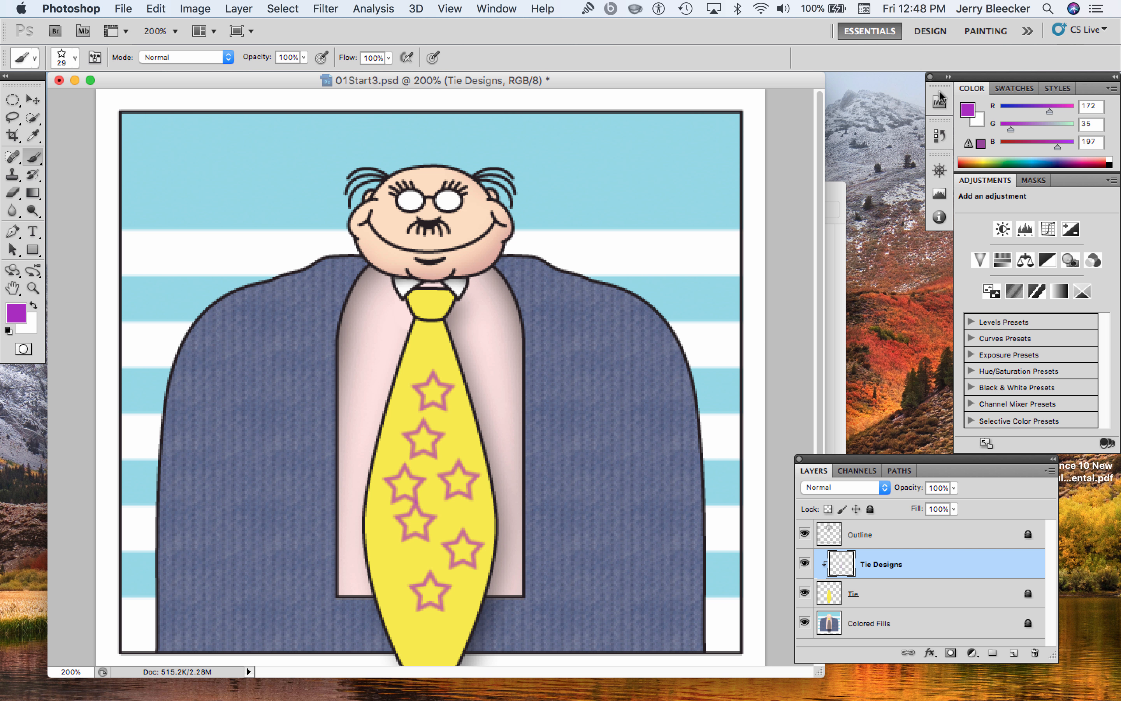
{"action": "left_click", "coordinate": [941, 139]}
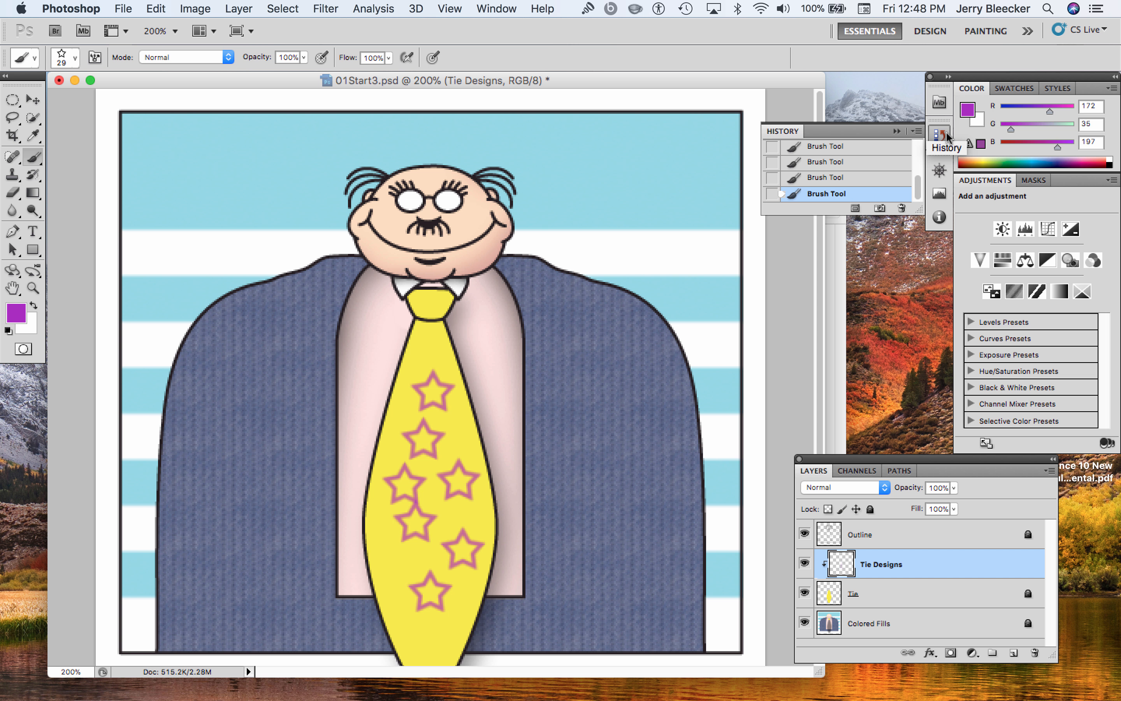
{"action": "left_click_drag", "start_coordinate": [919, 187], "coordinate": [923, 142]}
{"action": "left_click", "coordinate": [831, 157]}
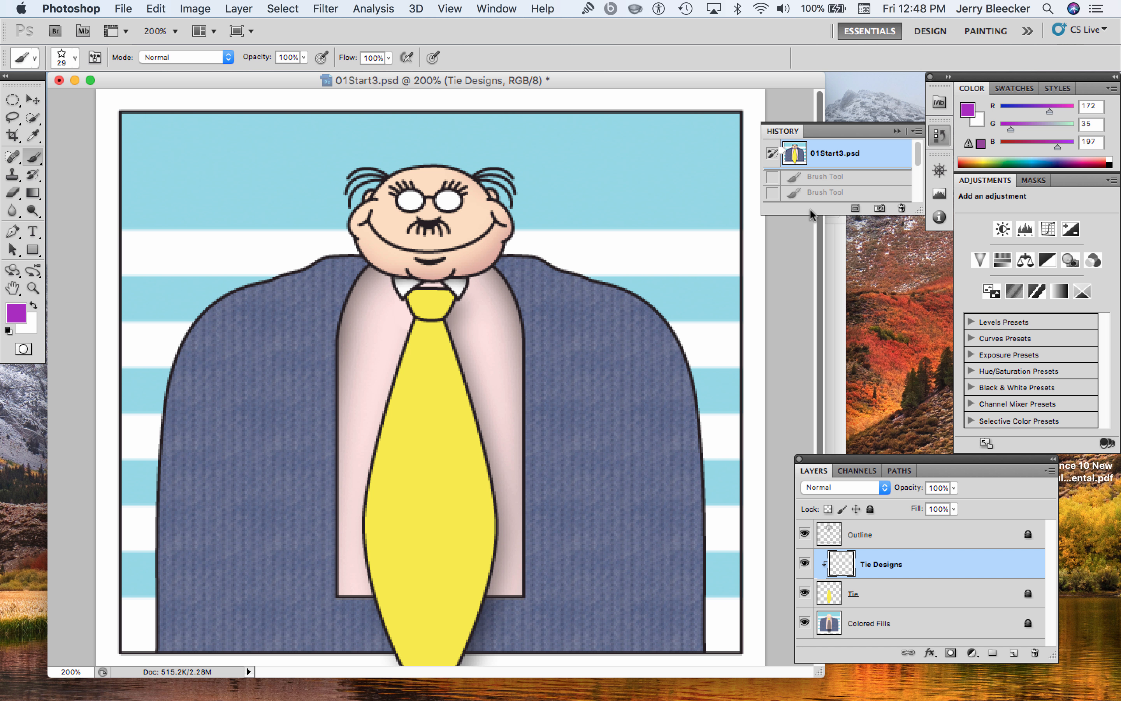
{"action": "left_click", "coordinate": [936, 139]}
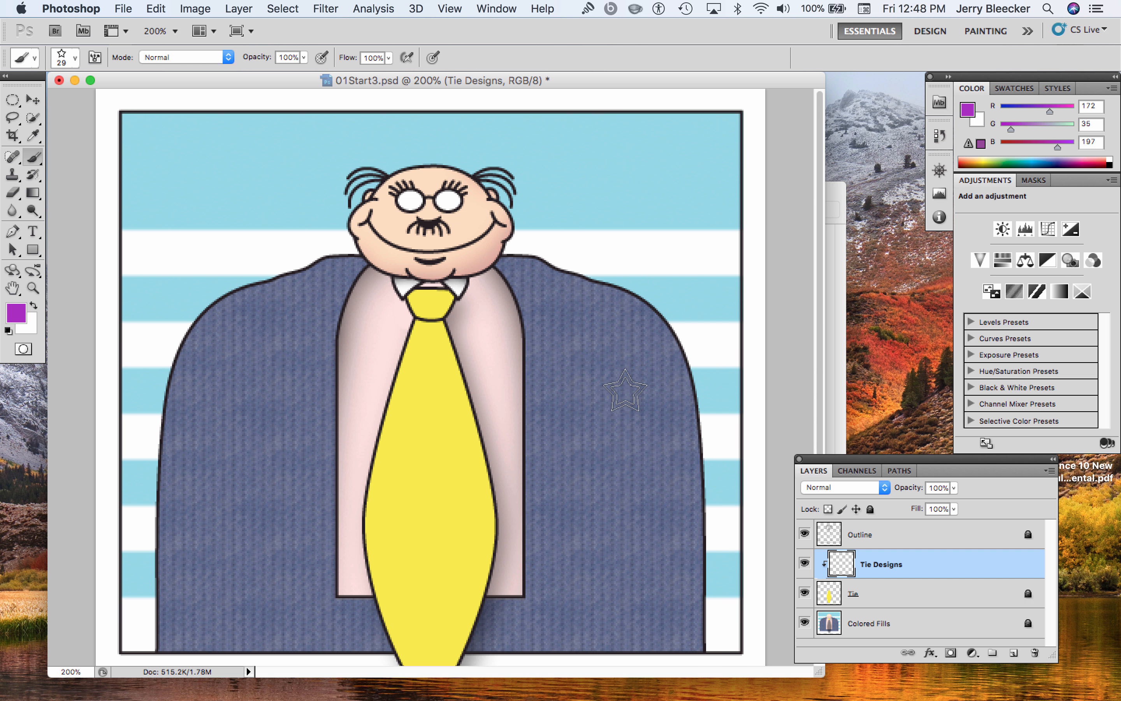
Try stamping the 134 px grass brush tip on the tie, and undo the stamp
{"action": "left_click", "coordinate": [75, 58]}
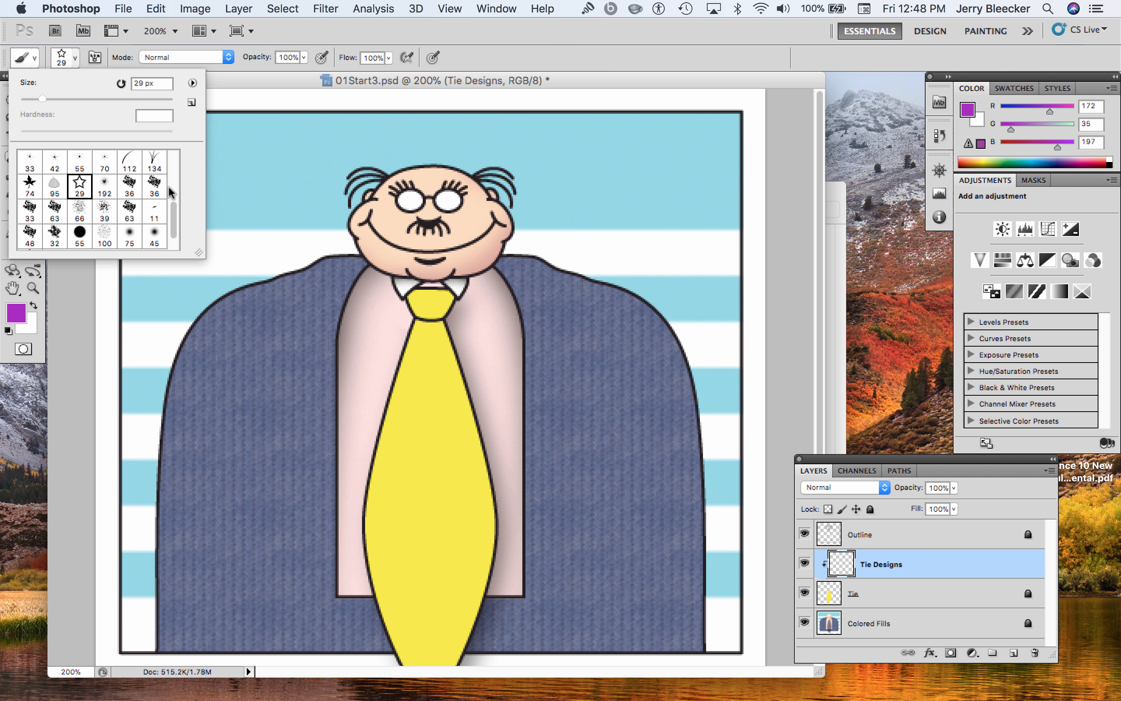
{"action": "left_click_drag", "start_coordinate": [173, 216], "coordinate": [175, 187]}
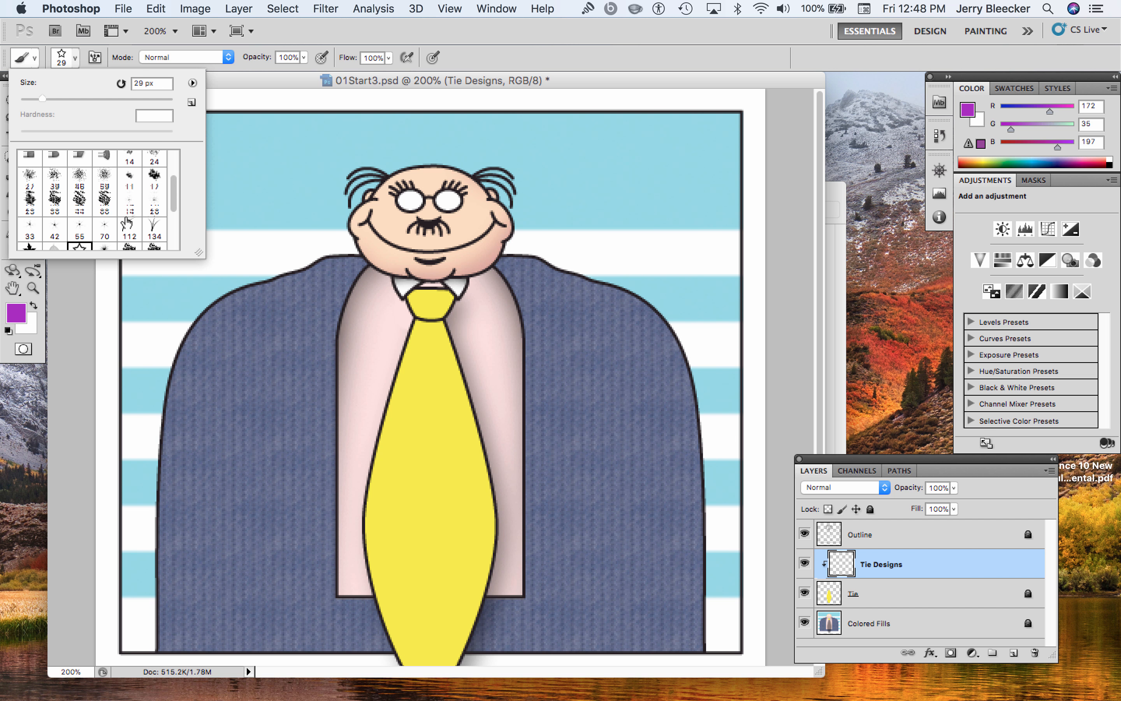
{"action": "left_click", "coordinate": [154, 227]}
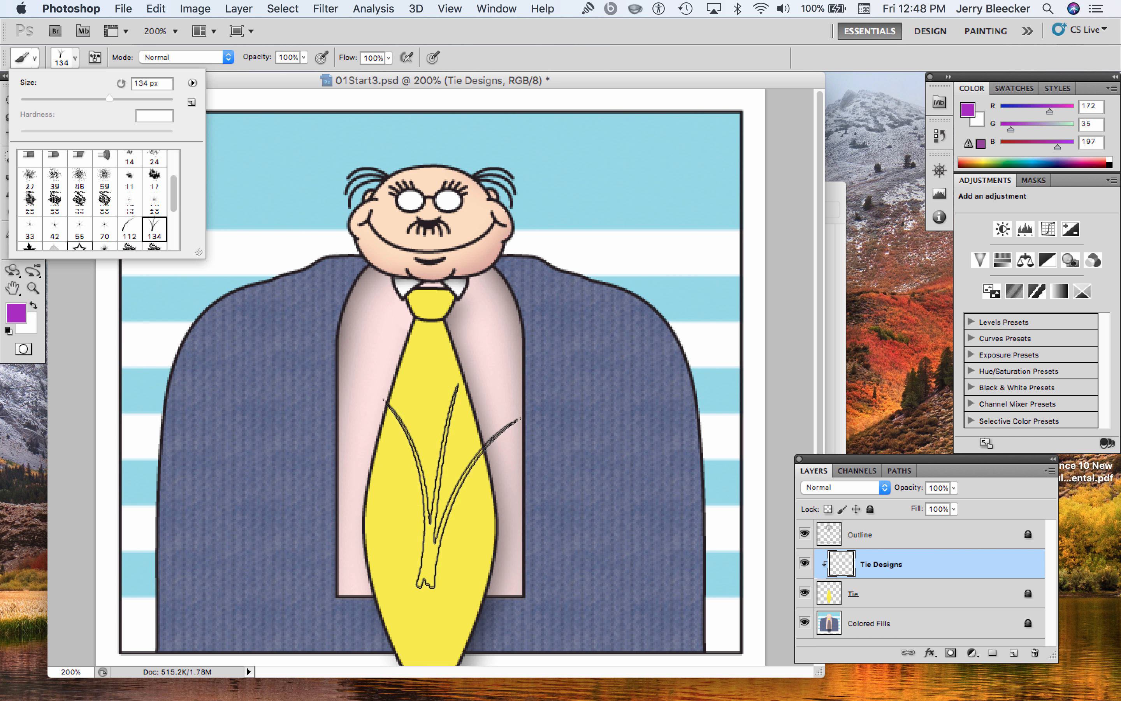
{"action": "left_click", "coordinate": [449, 491]}
{"action": "key", "text": "super+z"}
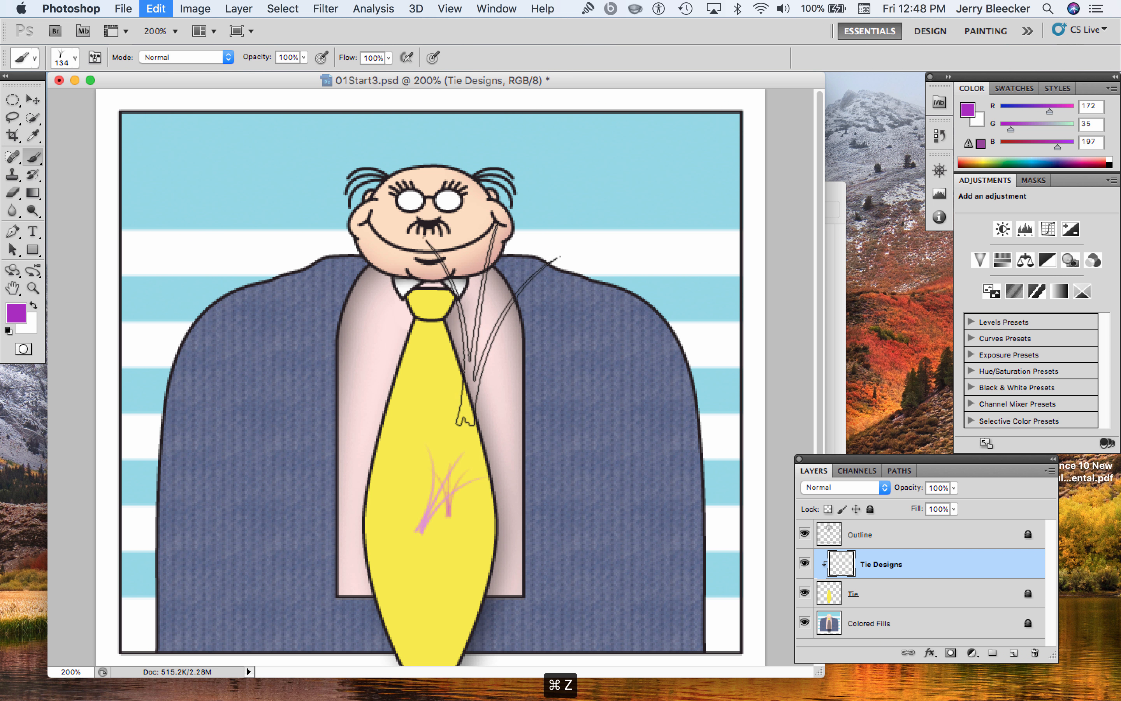
Choose the soft round brush at 31 px with 0% hardness and stamp one purple dot at the middle of the tie
{"action": "left_click", "coordinate": [76, 55]}
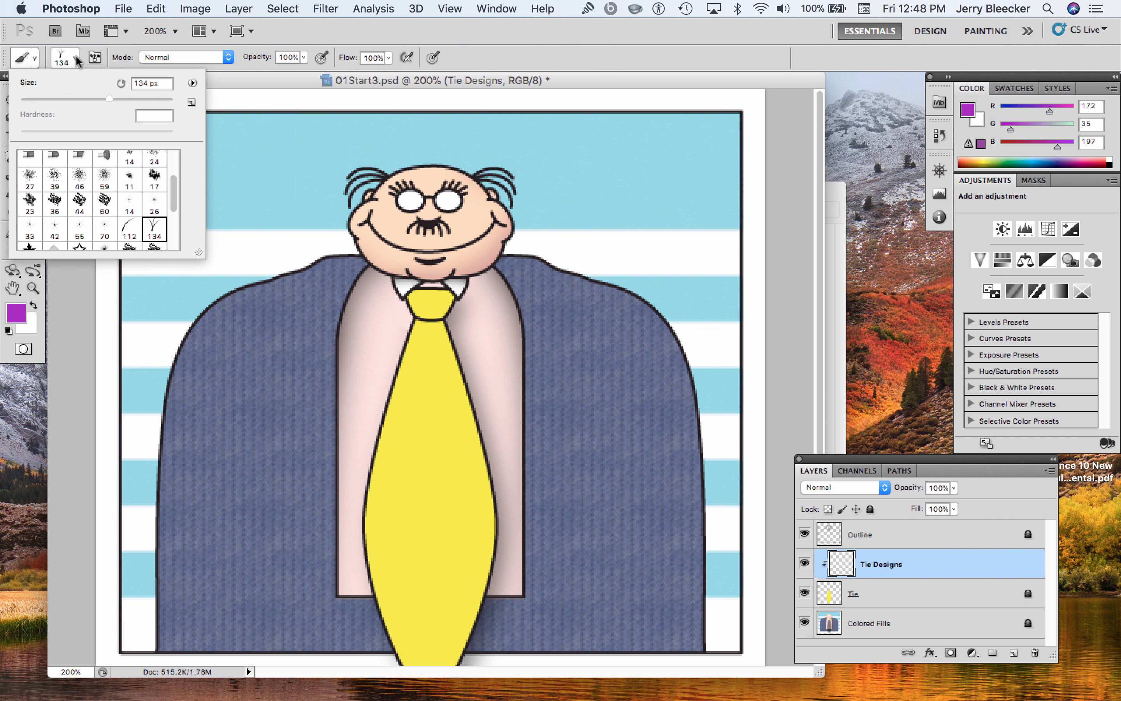
{"action": "left_click_drag", "start_coordinate": [175, 199], "coordinate": [172, 159]}
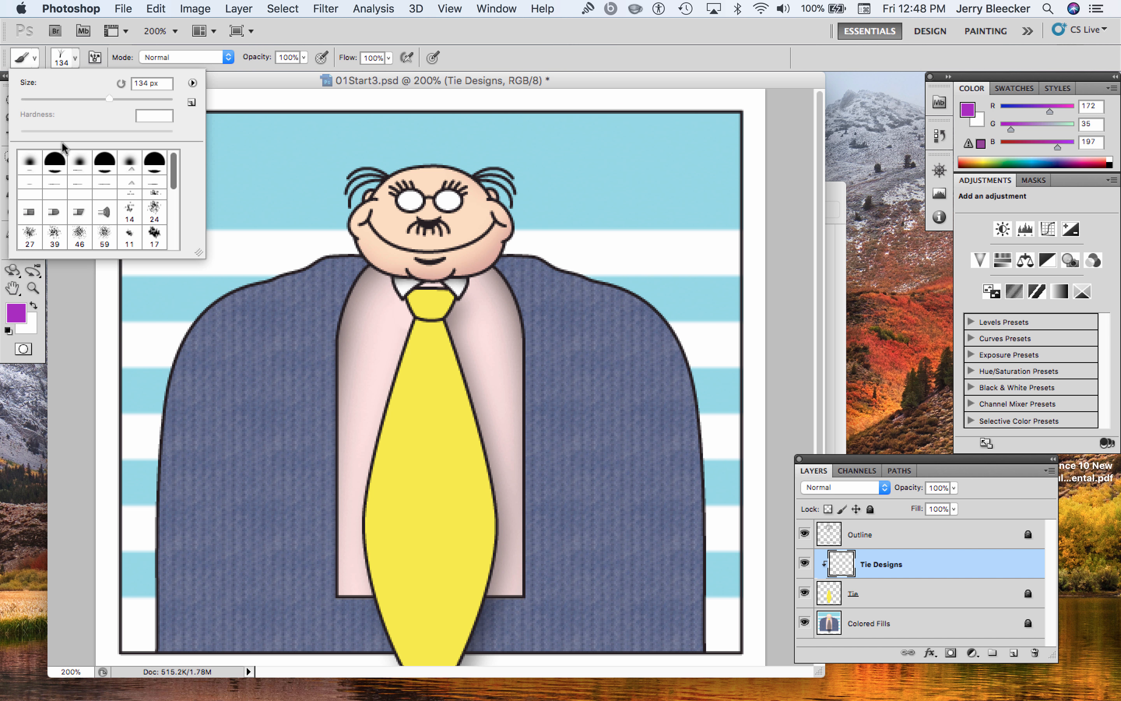
{"action": "left_click", "coordinate": [28, 161]}
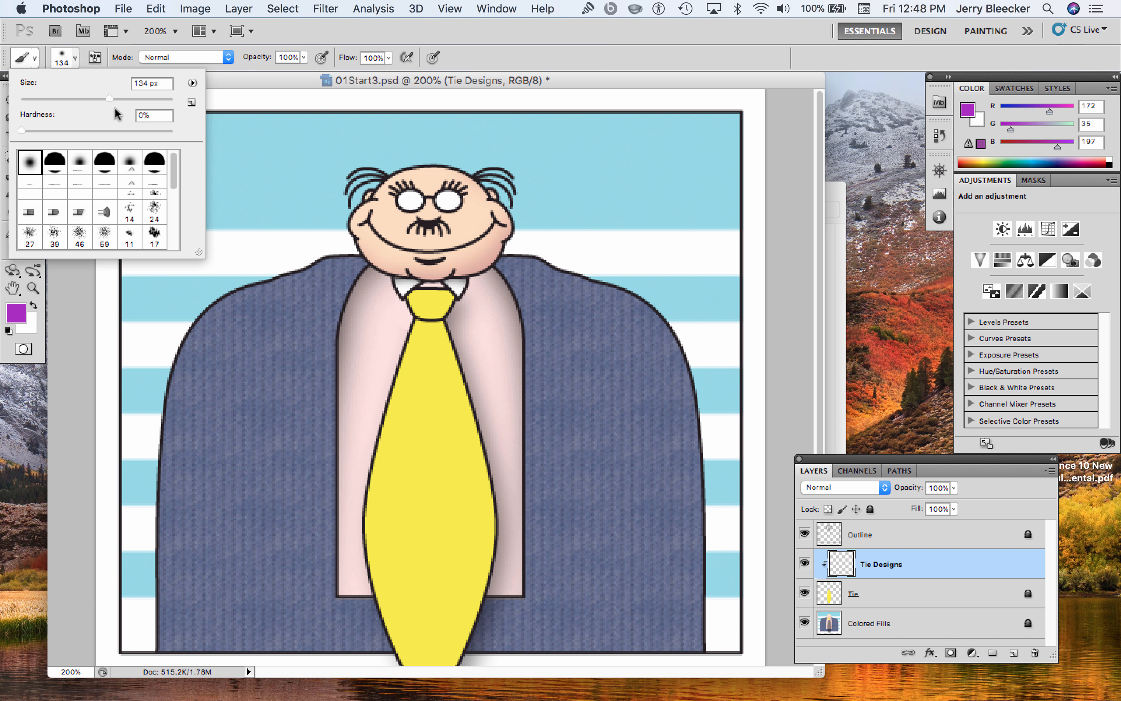
{"action": "left_click_drag", "start_coordinate": [110, 99], "coordinate": [87, 106]}
{"action": "left_click_drag", "start_coordinate": [61, 98], "coordinate": [45, 108]}
{"action": "left_click", "coordinate": [422, 467]}
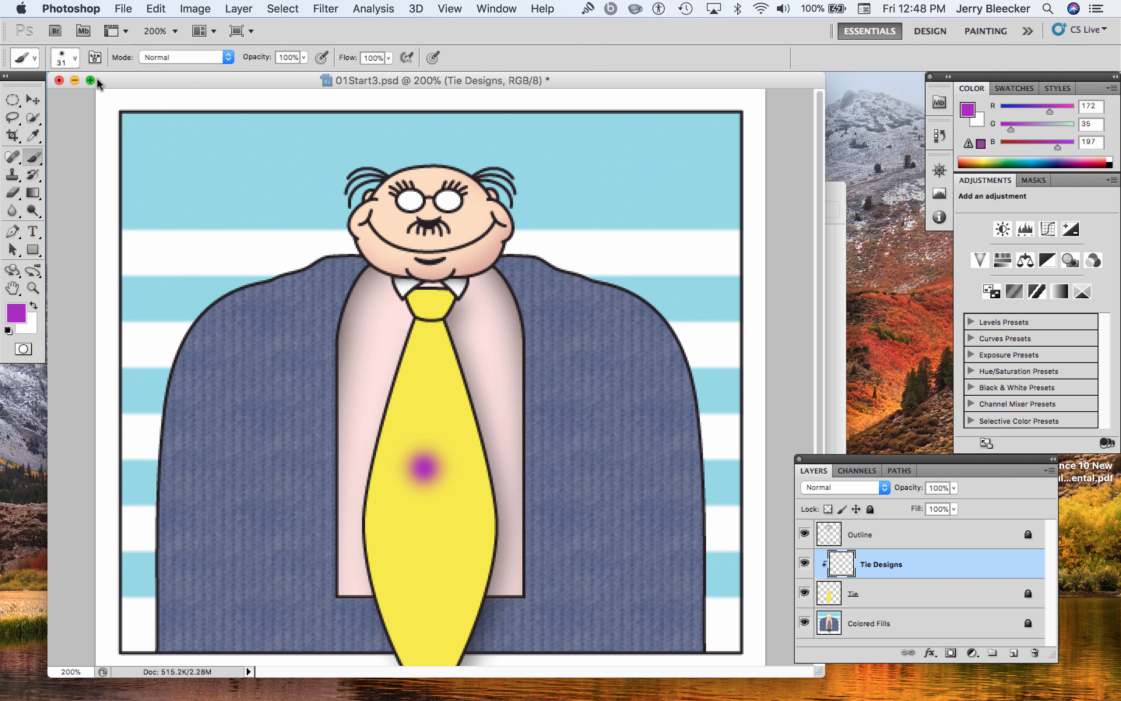
Try a dot with 100% brush hardness below the soft dot on the tie, and undo that dot
{"action": "left_click", "coordinate": [74, 61]}
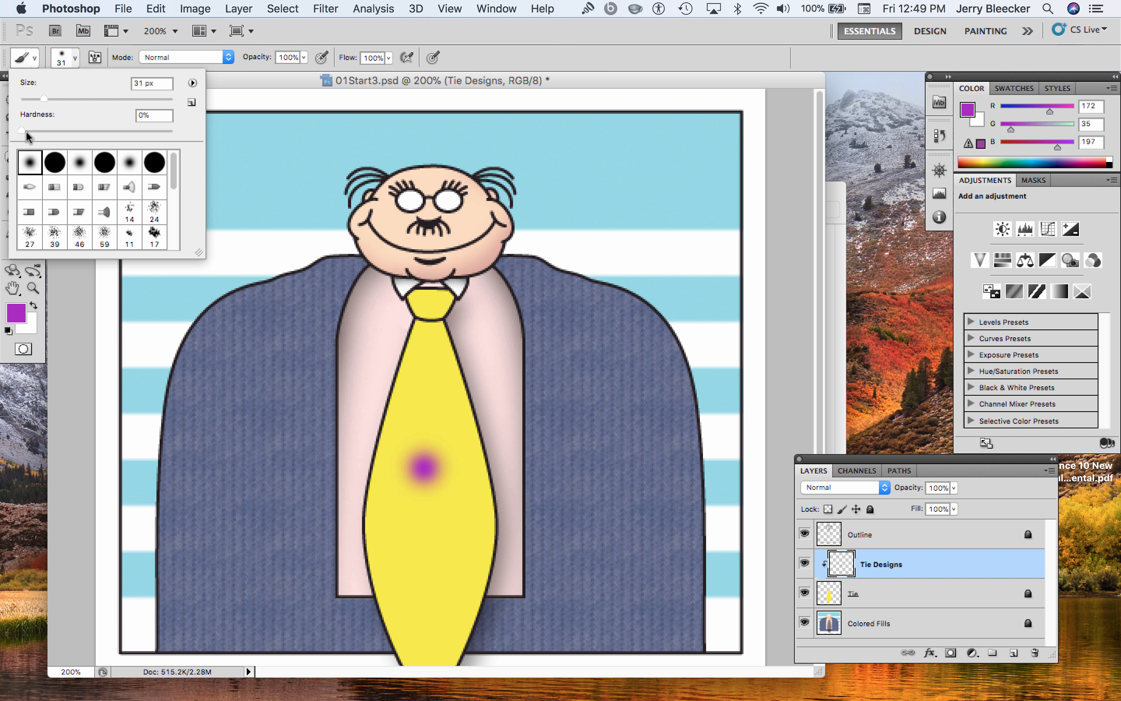
{"action": "left_click_drag", "start_coordinate": [23, 134], "coordinate": [178, 151]}
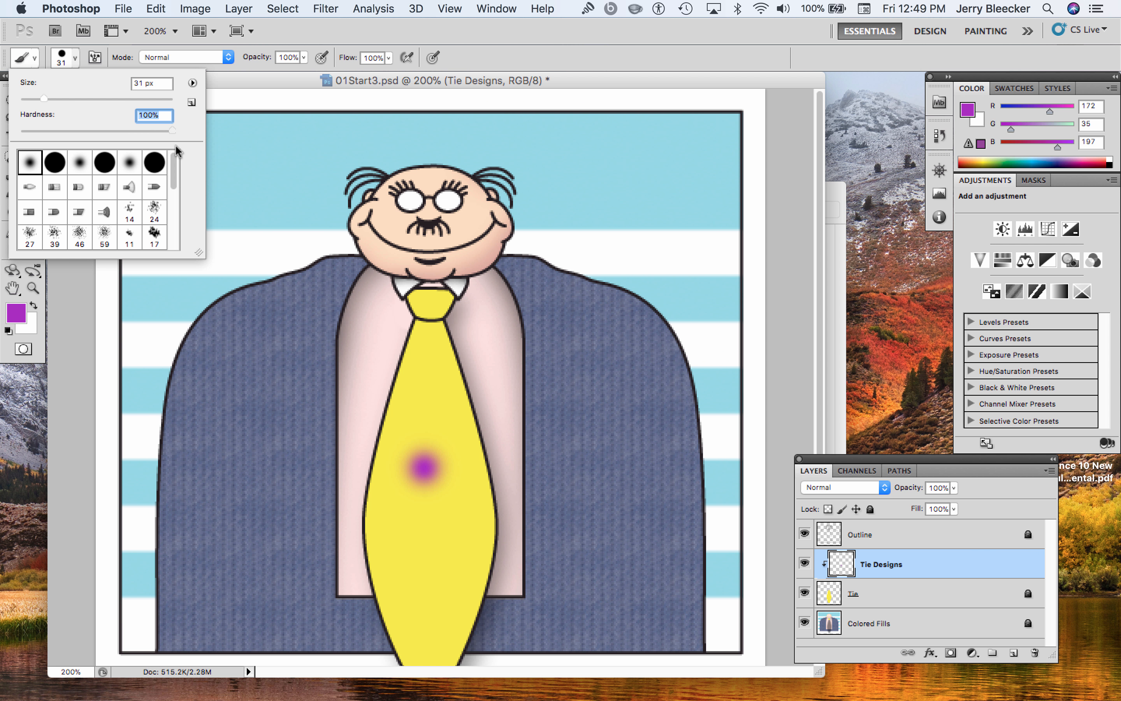
{"action": "left_click", "coordinate": [423, 527]}
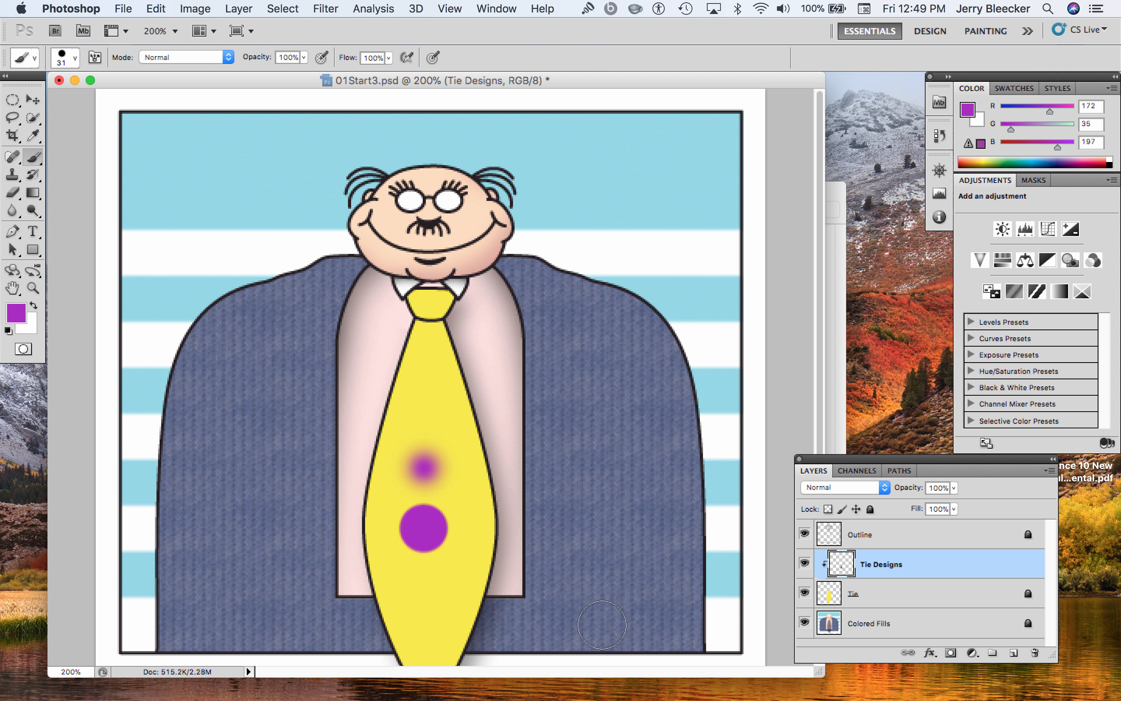
{"action": "key", "text": "super+z"}
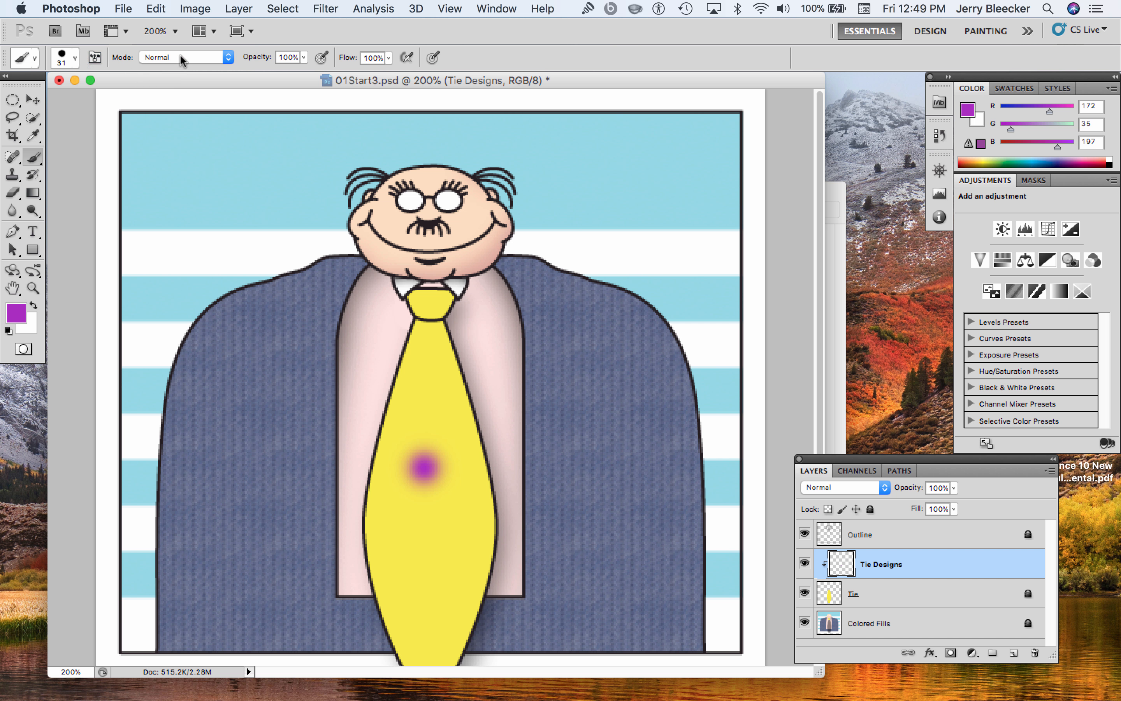
Set the brush hardness to 22% and look through the available brush libraries and tips
{"action": "left_click", "coordinate": [75, 58]}
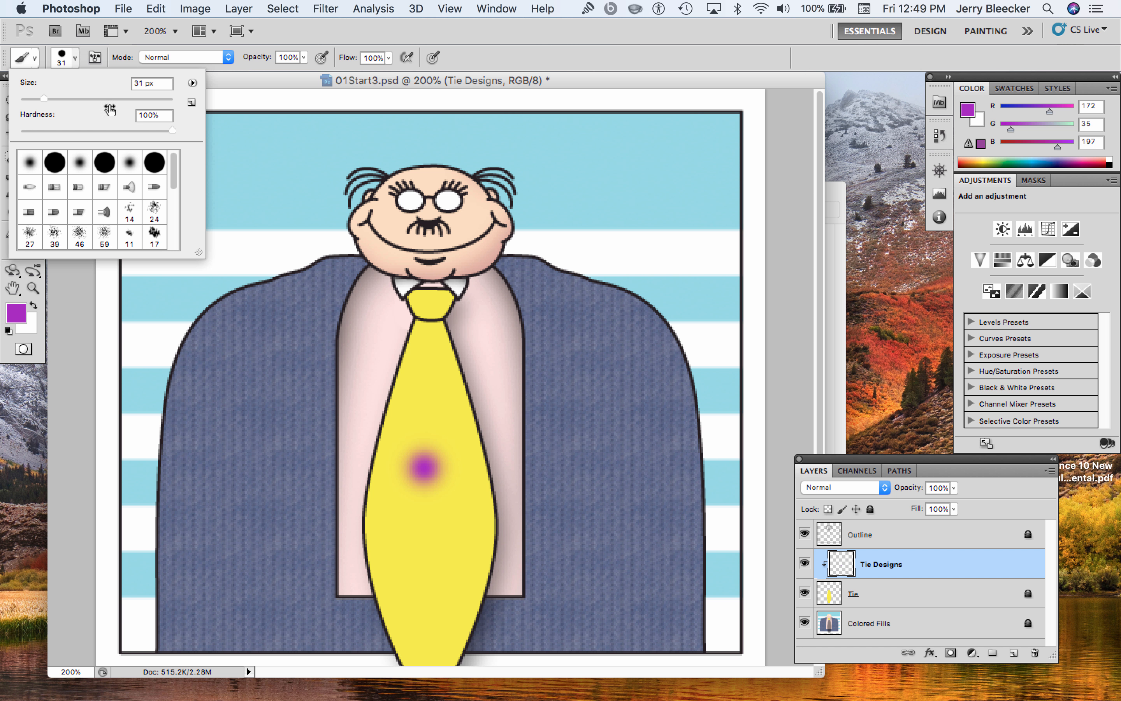
{"action": "left_click_drag", "start_coordinate": [167, 134], "coordinate": [56, 134]}
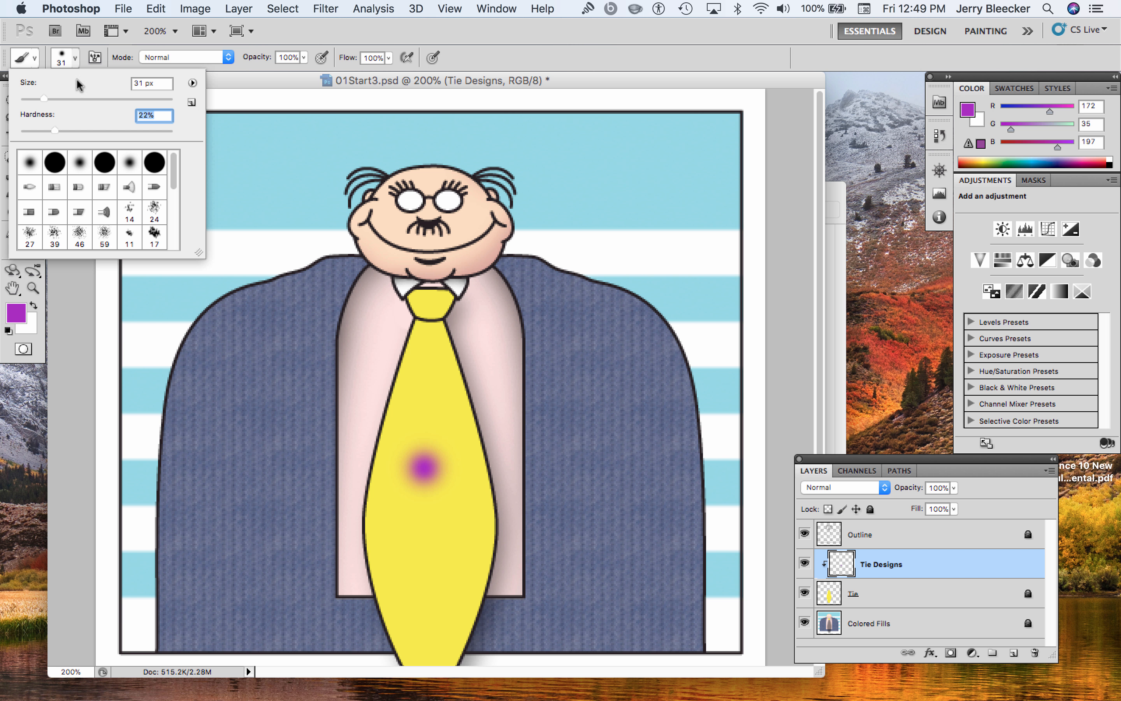
{"action": "left_click", "coordinate": [192, 83]}
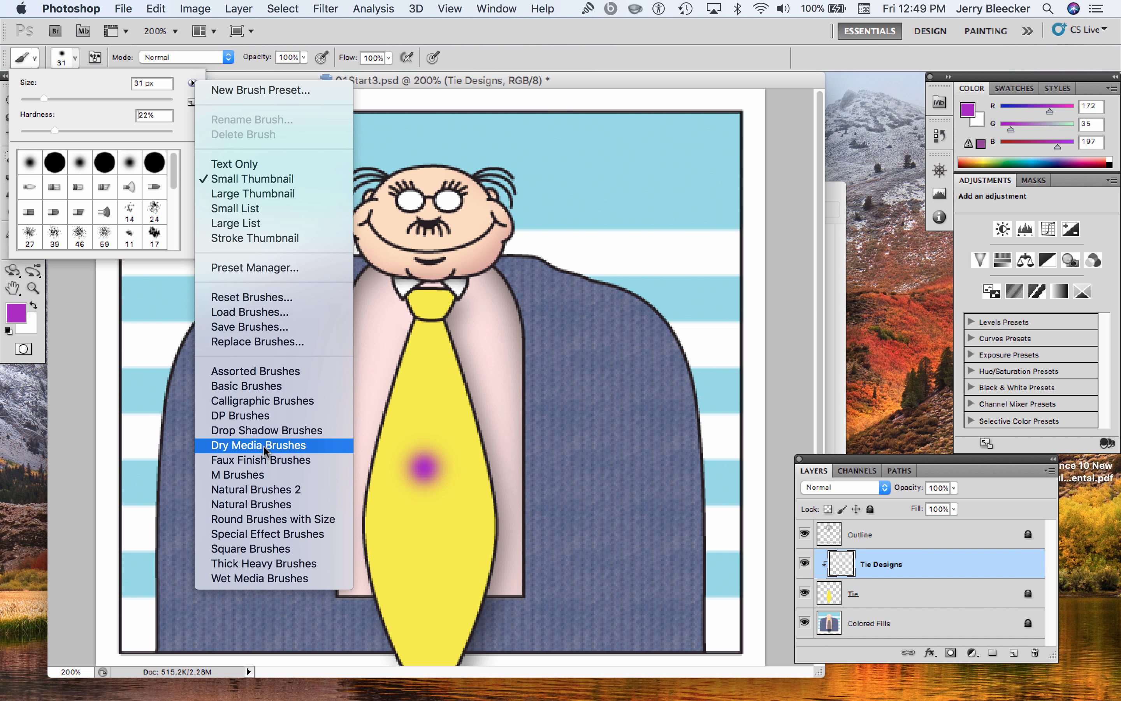
{"action": "left_click", "coordinate": [266, 445]}
{"action": "scroll", "coordinate": [171, 201], "scroll_direction": "down", "scroll_amount": 2}
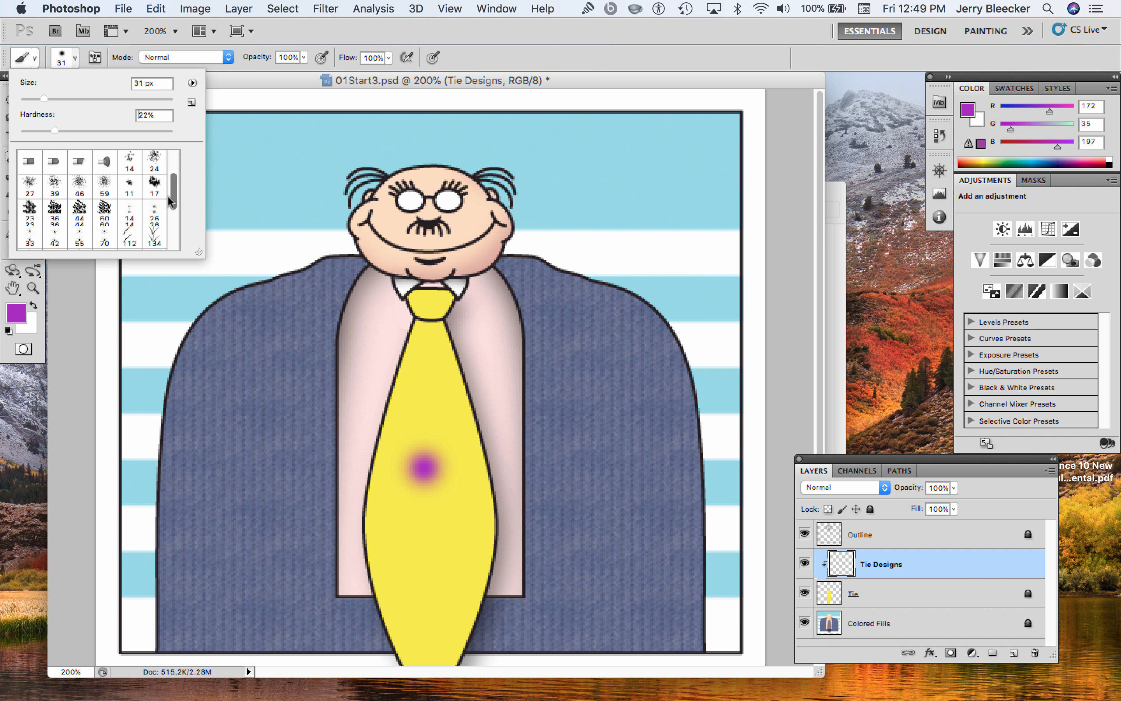
{"action": "scroll", "coordinate": [171, 204], "scroll_direction": "down", "scroll_amount": 1}
{"action": "scroll", "coordinate": [170, 232], "scroll_direction": "up", "scroll_amount": 5}
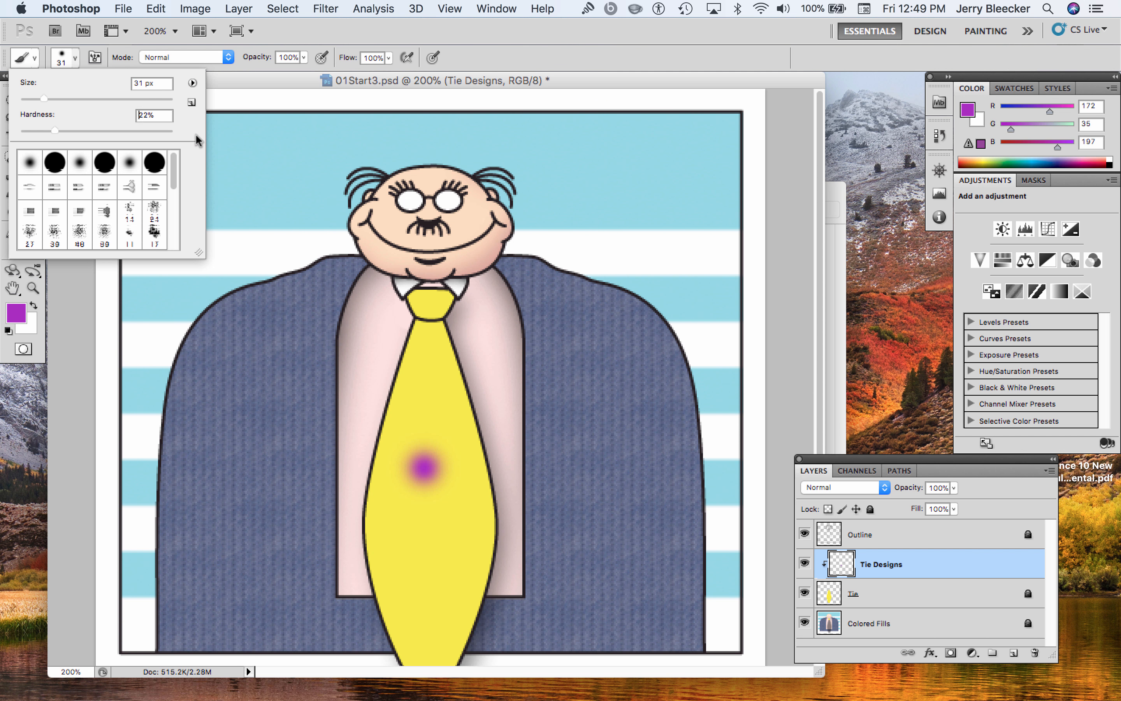
Append the Calligraphic Brushes set to the current brushes, and select the soft round tip with 0% hardness
{"action": "left_click", "coordinate": [192, 83]}
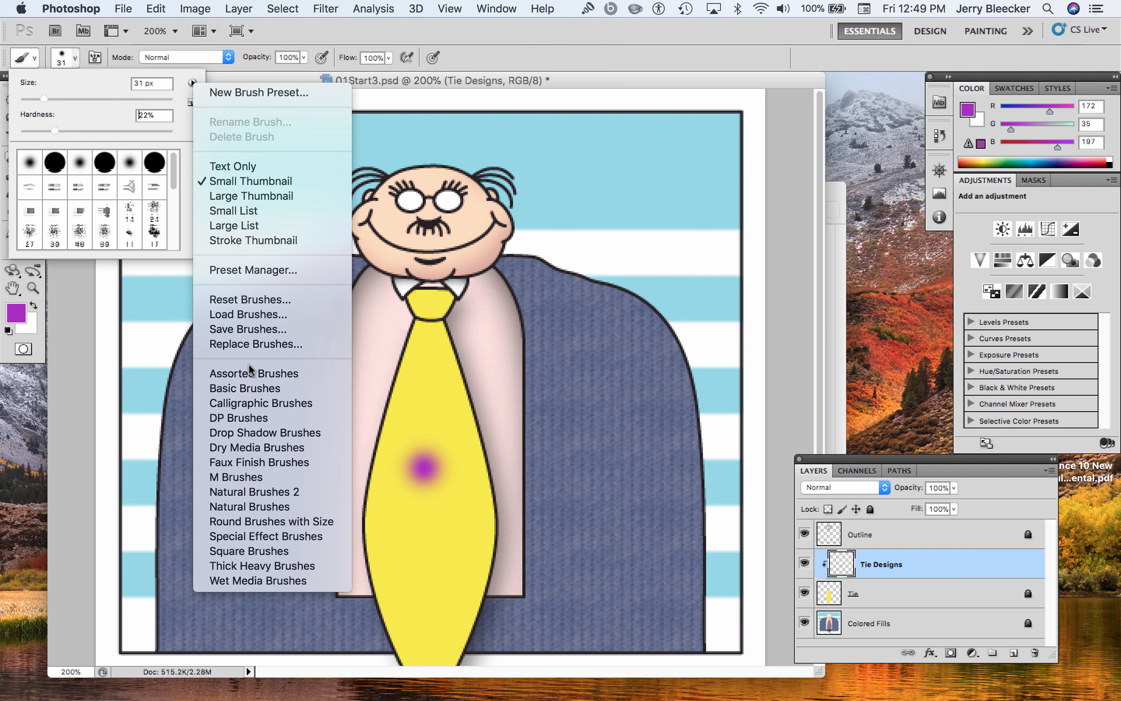
{"action": "left_click", "coordinate": [304, 403]}
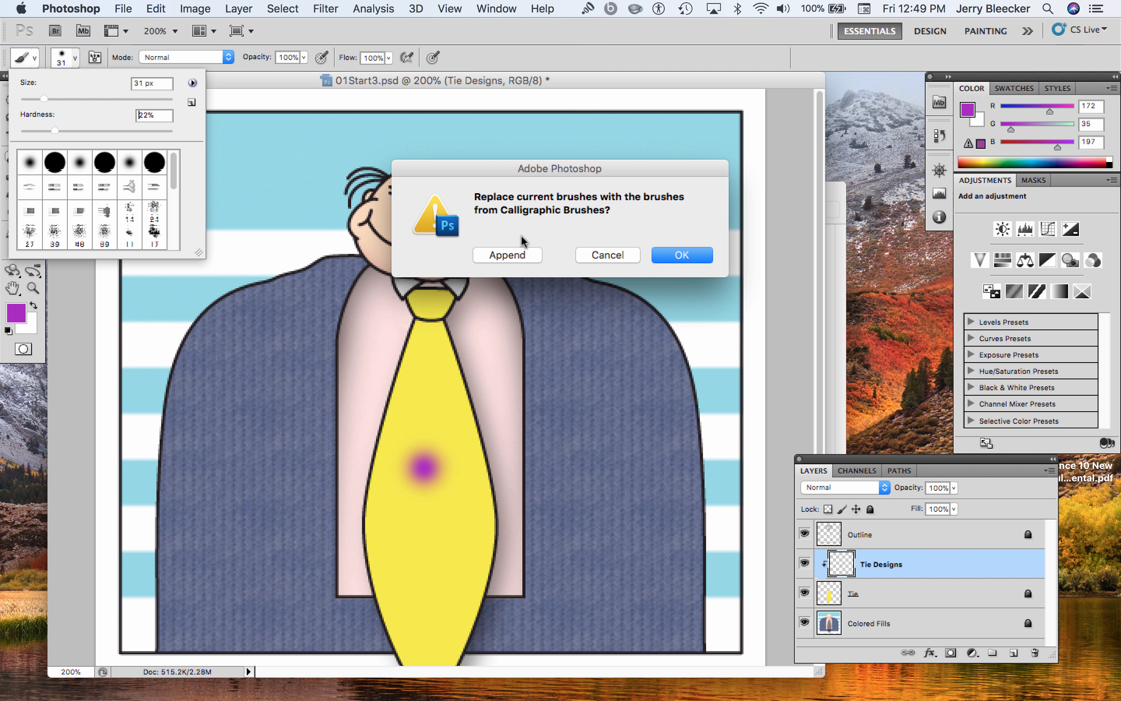
{"action": "left_click", "coordinate": [514, 255]}
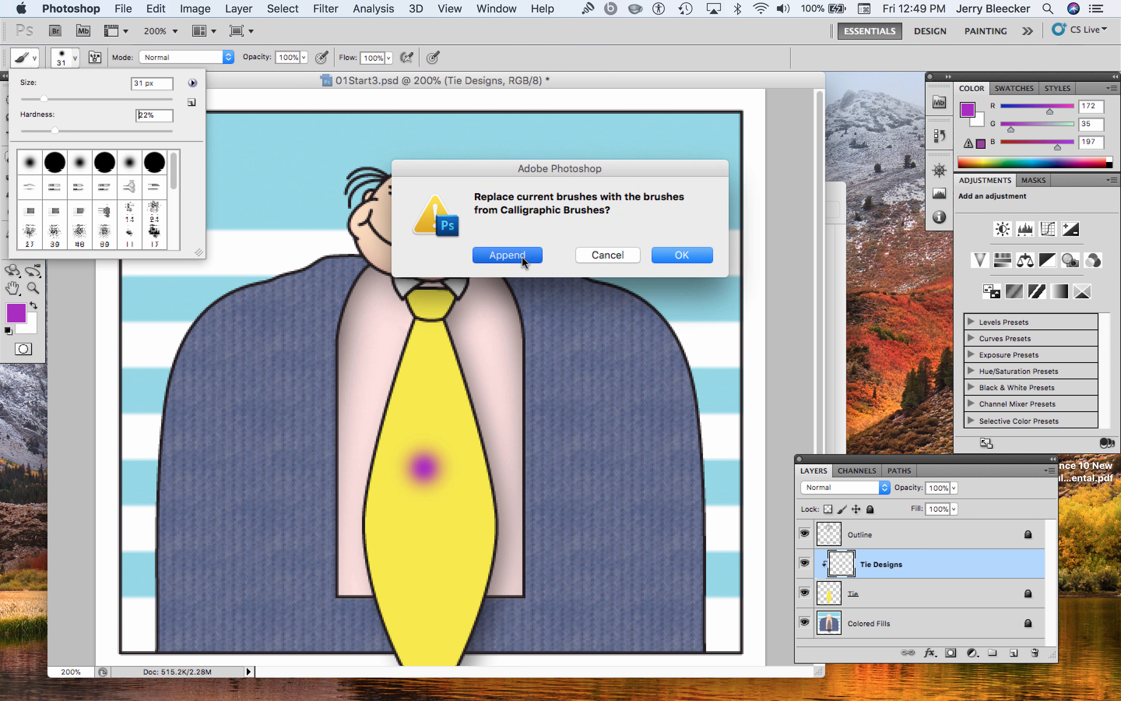
{"action": "left_click_drag", "start_coordinate": [173, 165], "coordinate": [175, 252]}
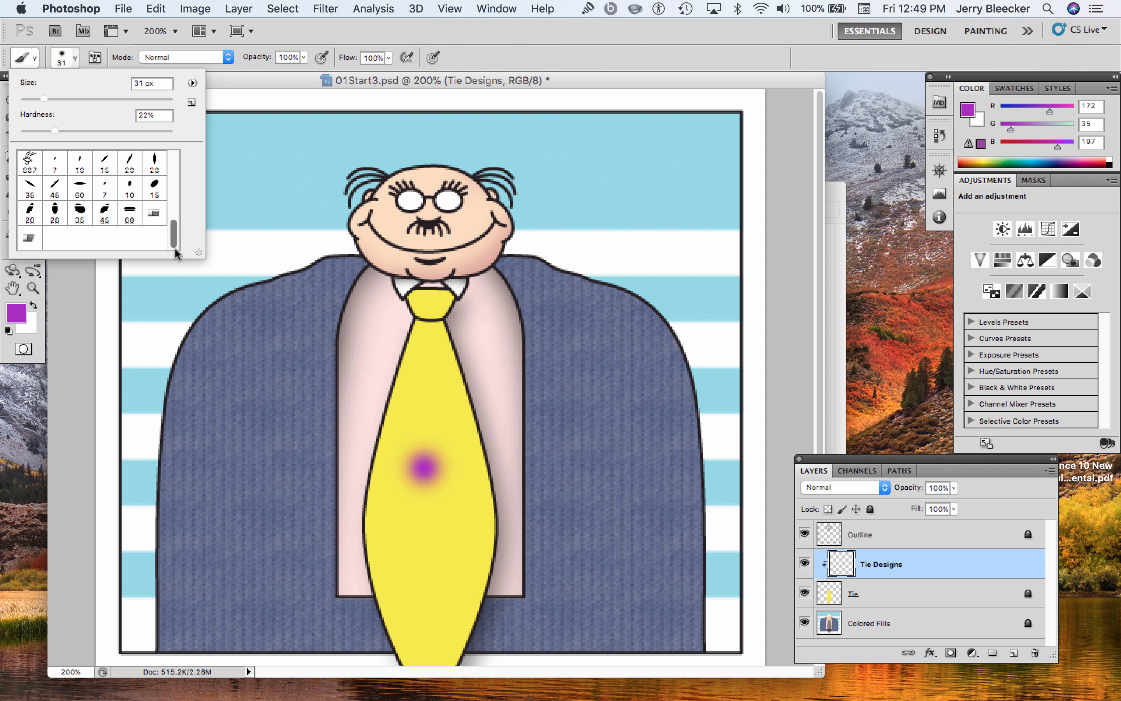
{"action": "left_click_drag", "start_coordinate": [174, 247], "coordinate": [197, 165]}
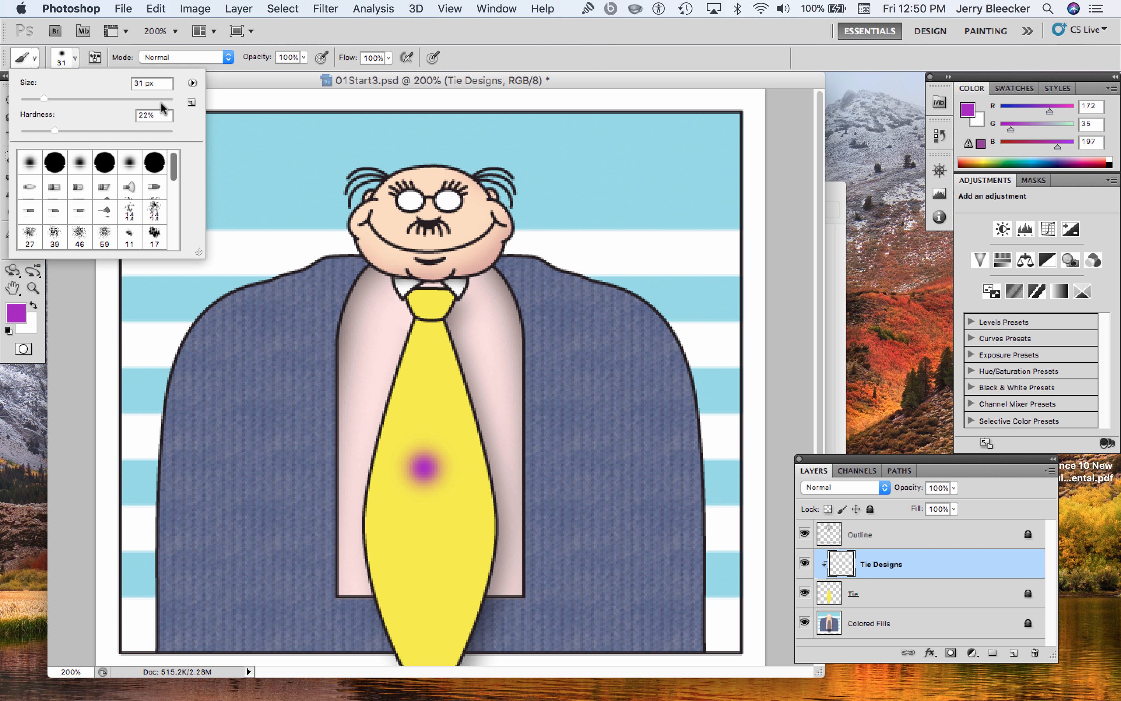
{"action": "left_click", "coordinate": [31, 172]}
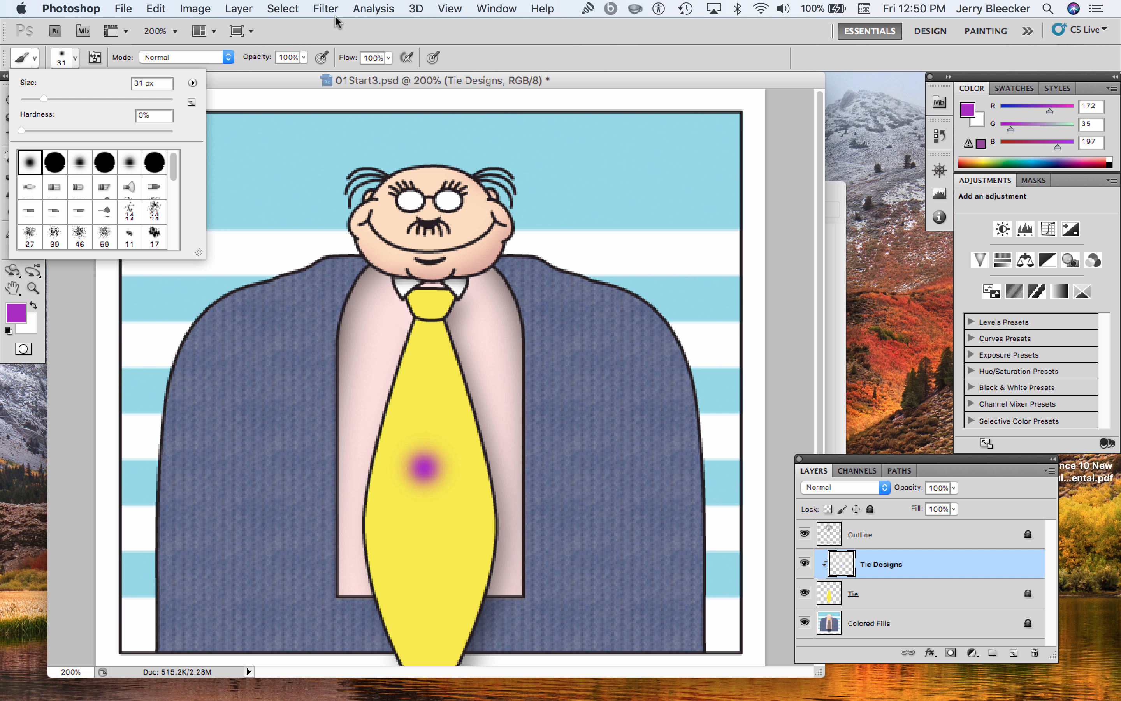
Set the brush opacity to 34% and stamp three faint purple dots on the tie, two below the existing dot and one above
{"action": "left_click", "coordinate": [336, 30]}
{"action": "left_click", "coordinate": [303, 57]}
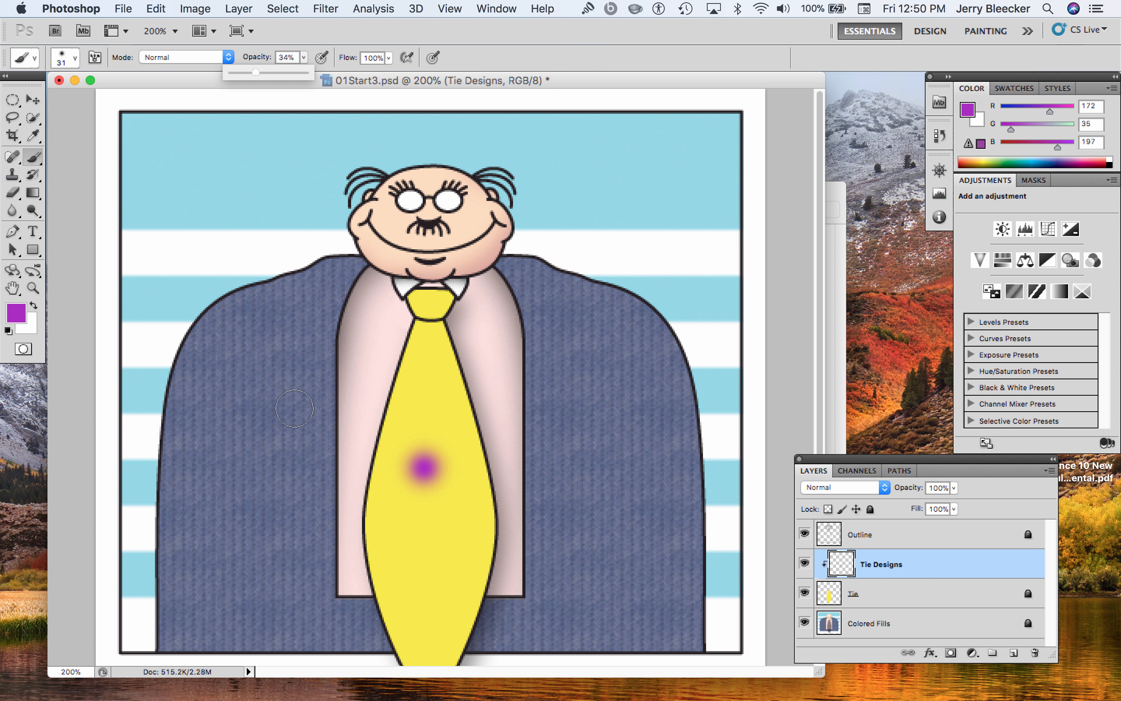
{"action": "left_click", "coordinate": [429, 526]}
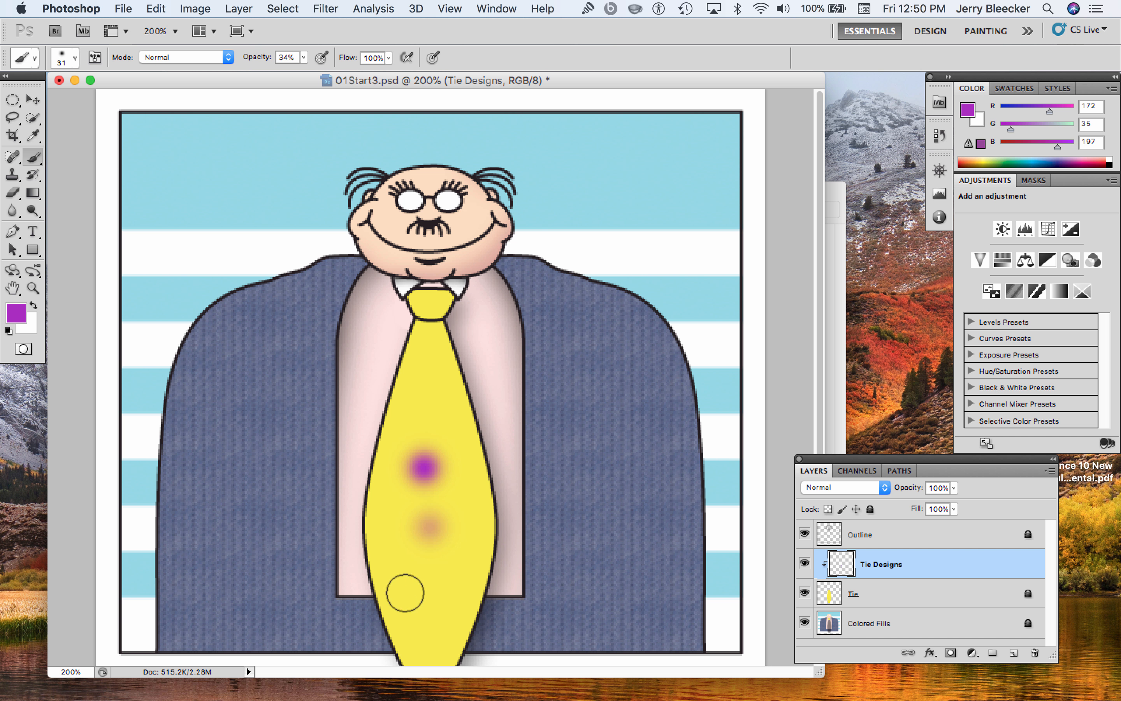
{"action": "left_click", "coordinate": [430, 576]}
{"action": "left_click", "coordinate": [433, 410]}
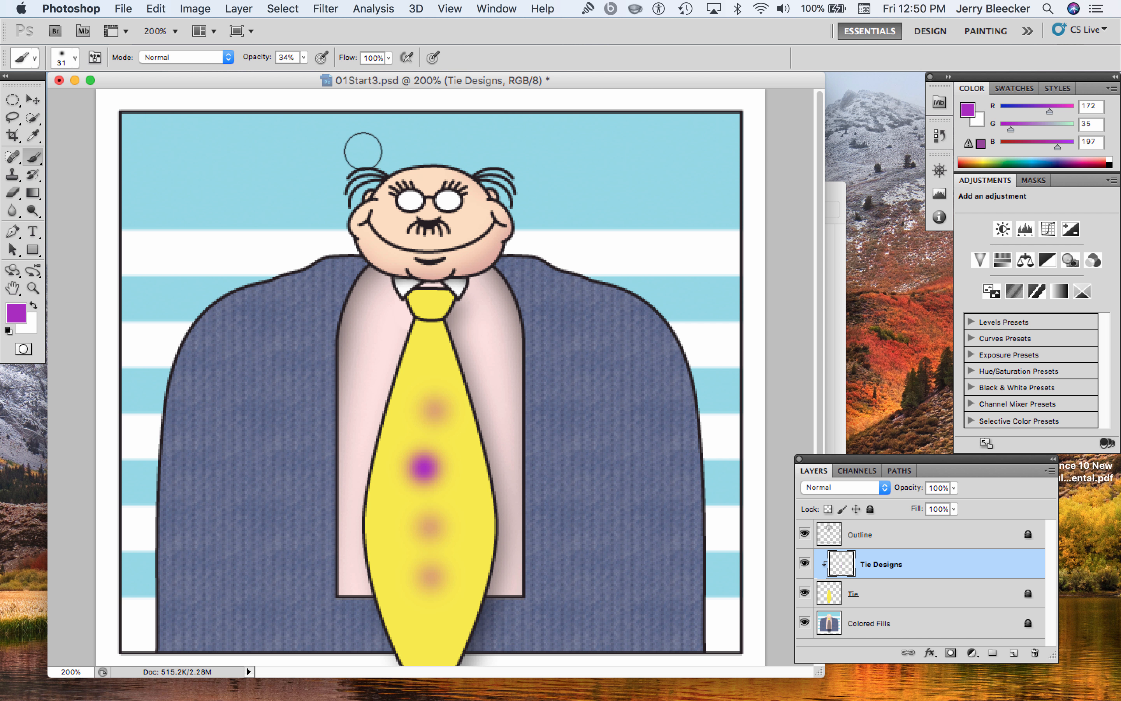
Set the brush opacity to 100% and stamp a purple dot near the lower end of the tie
{"action": "left_click", "coordinate": [304, 57]}
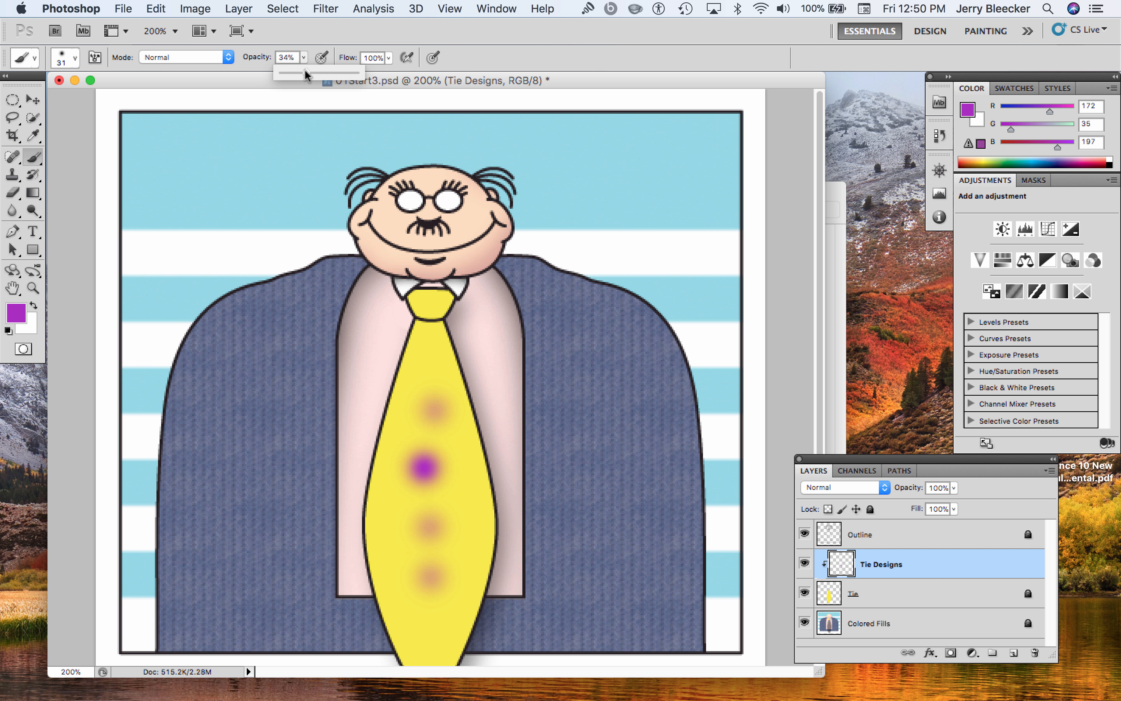
{"action": "left_click_drag", "start_coordinate": [305, 68], "coordinate": [379, 85]}
{"action": "left_click", "coordinate": [416, 614]}
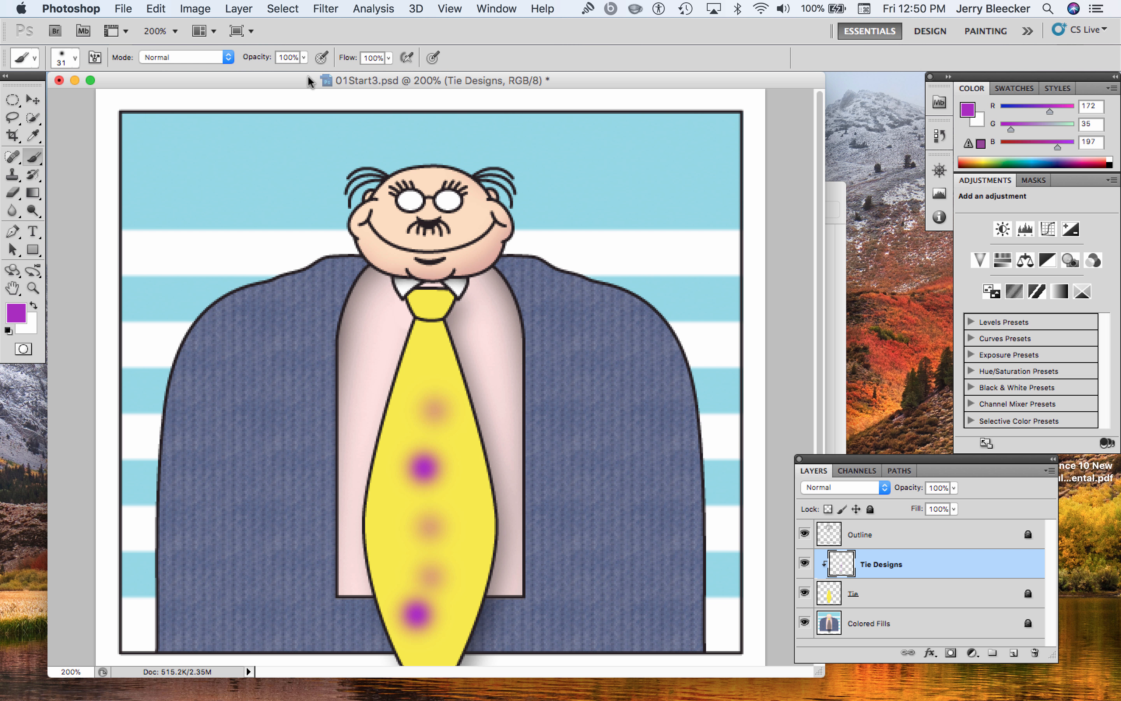
Try a dot at 1% brush opacity beside the middle of the tie, and undo it
{"action": "left_click", "coordinate": [304, 58]}
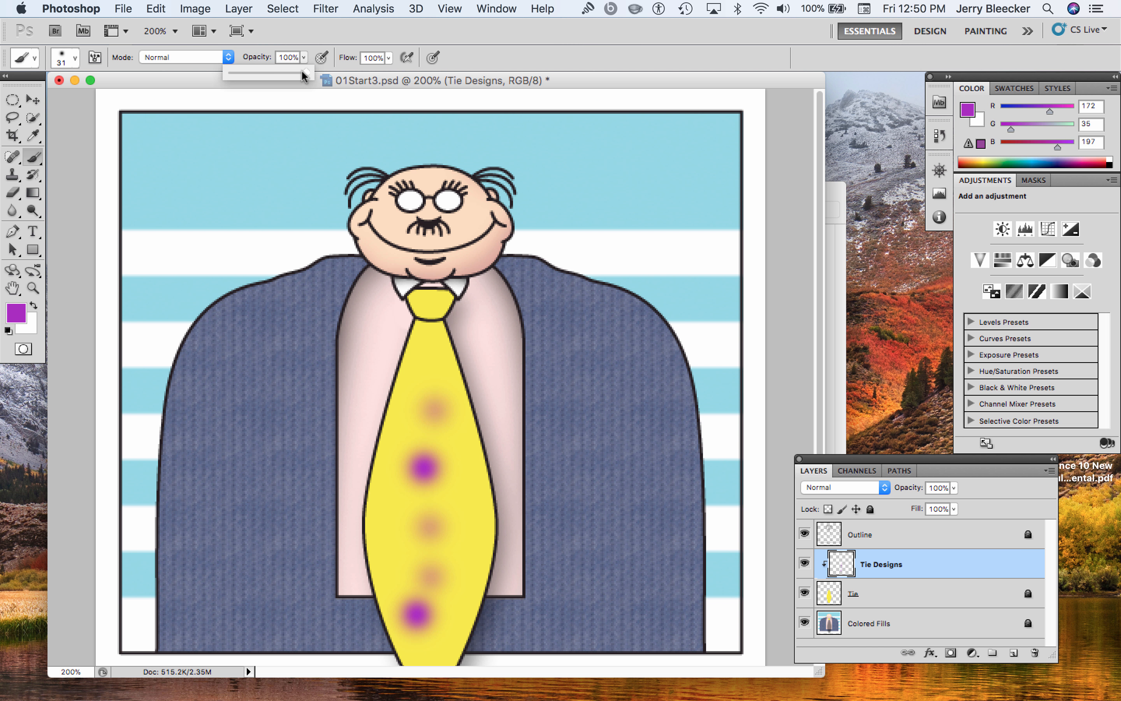
{"action": "left_click_drag", "start_coordinate": [301, 69], "coordinate": [221, 73]}
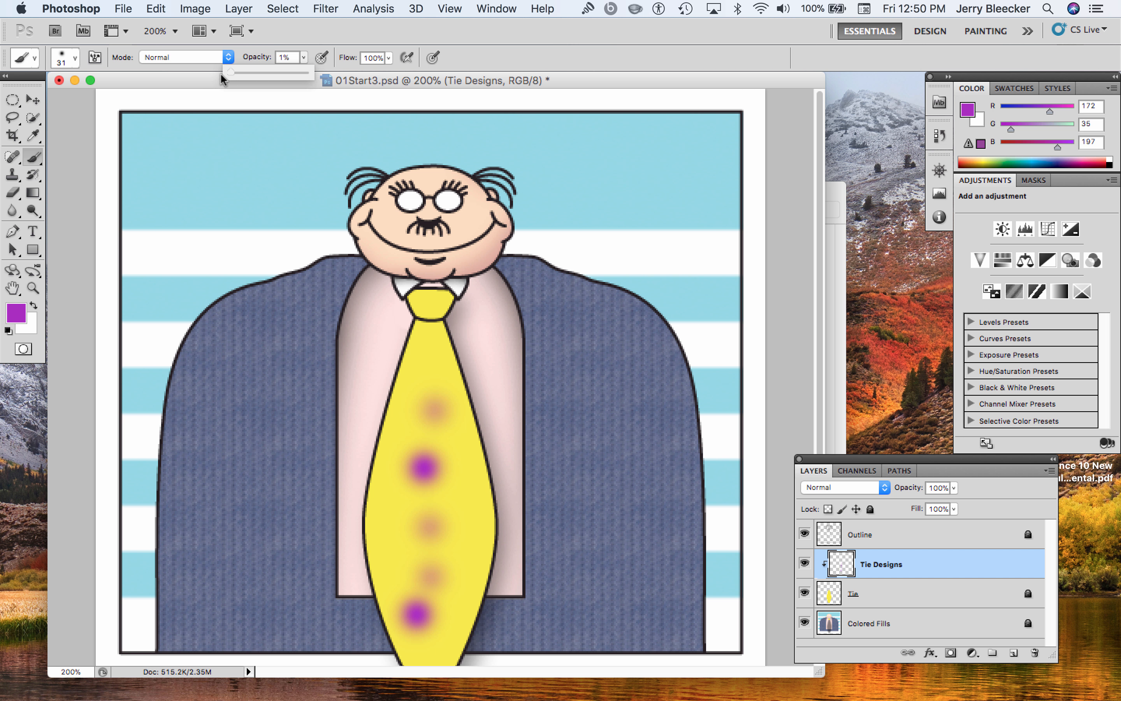
{"action": "left_click", "coordinate": [456, 494]}
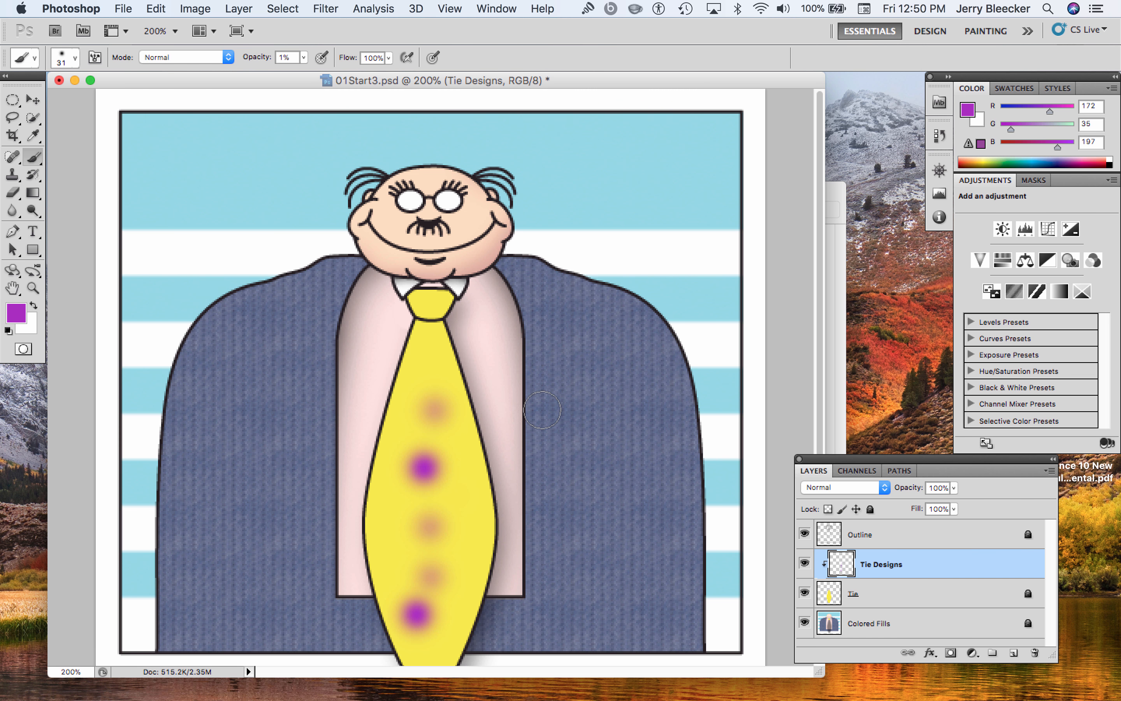
{"action": "key", "text": "super+z"}
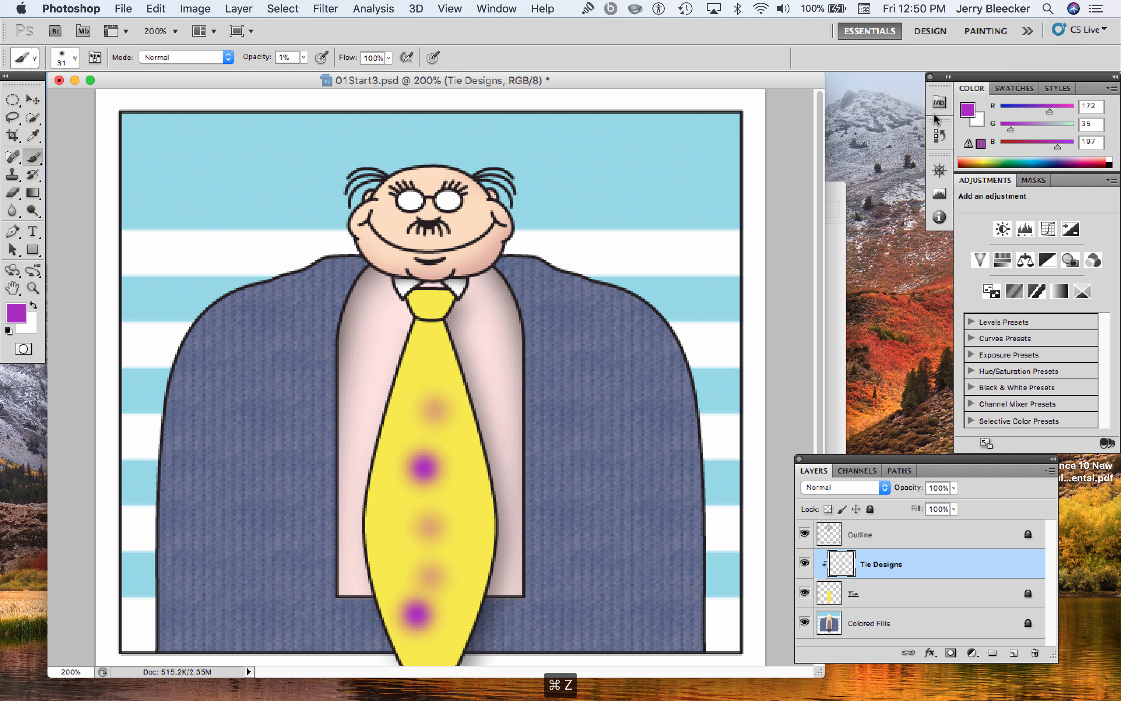
Remove all the dots from the tie by reverting the image to its opening 01Start3.psd history state
{"action": "left_click", "coordinate": [940, 136]}
{"action": "left_click_drag", "start_coordinate": [782, 195], "coordinate": [782, 151]}
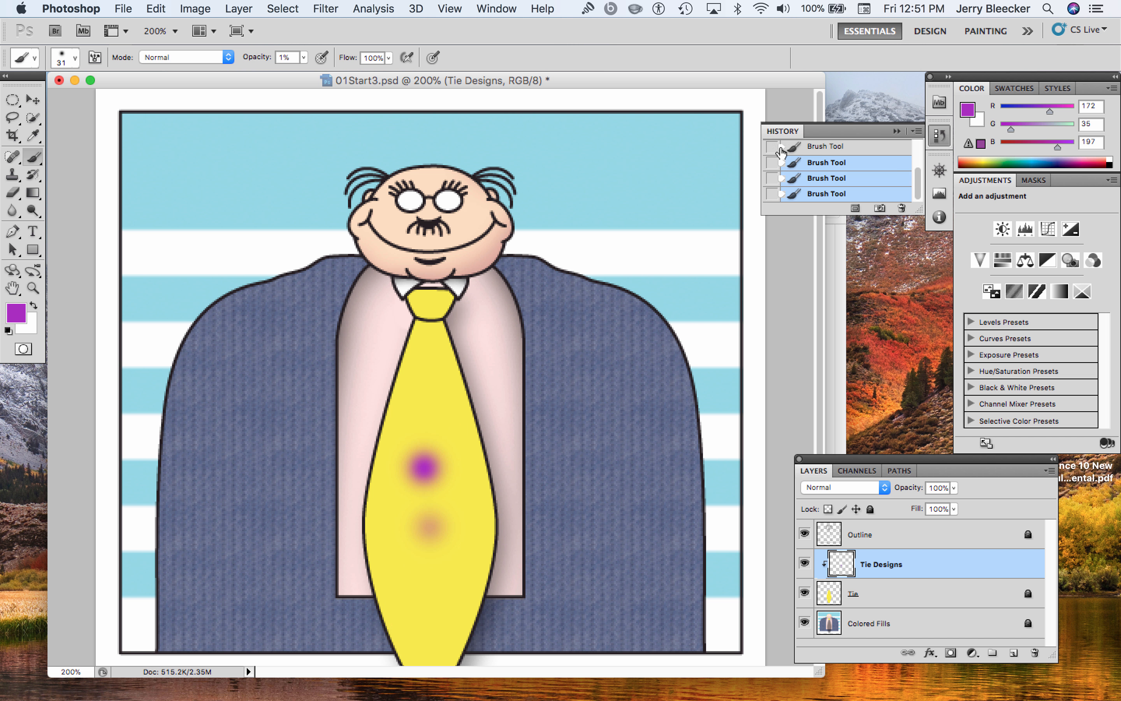
{"action": "scroll", "coordinate": [810, 167], "scroll_direction": "up", "scroll_amount": 3}
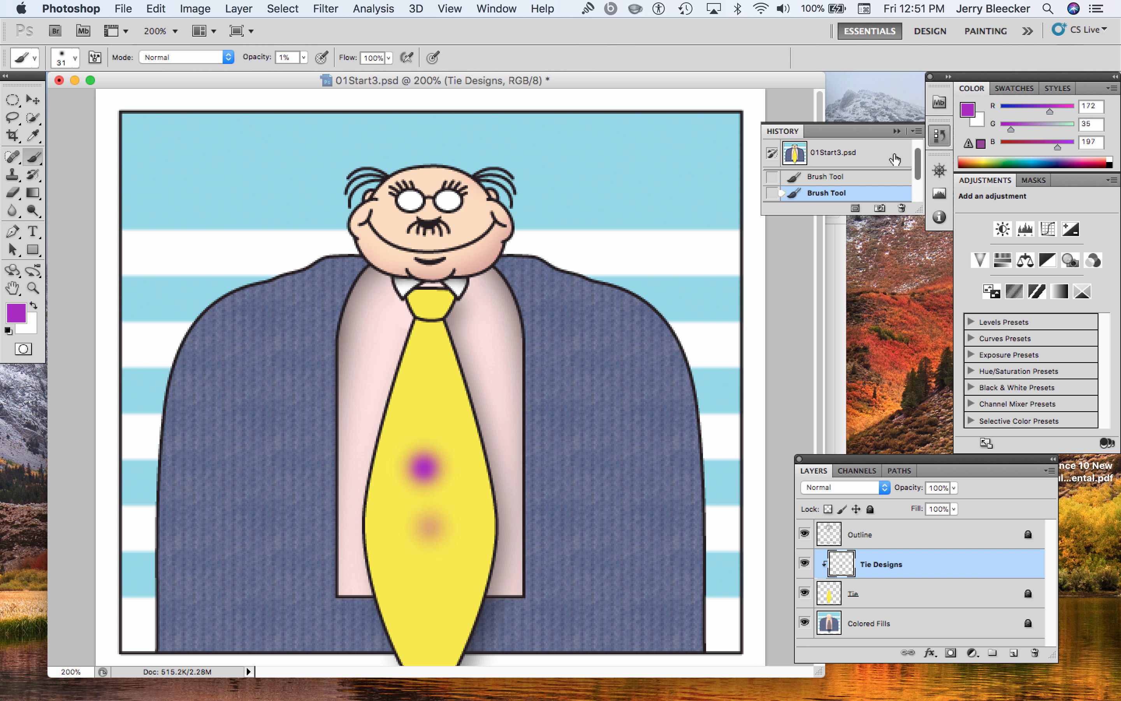
{"action": "left_click", "coordinate": [831, 153]}
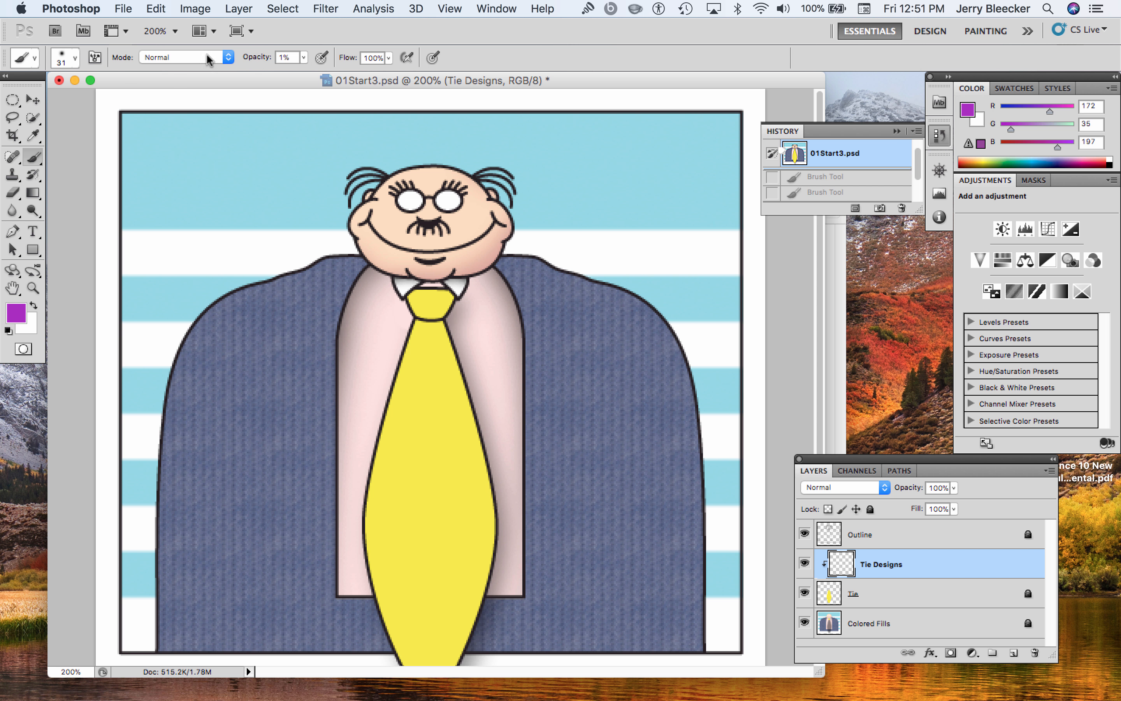
Restore the brush opacity to 100%, keeping the 31 px soft round tip
{"action": "left_click", "coordinate": [74, 57]}
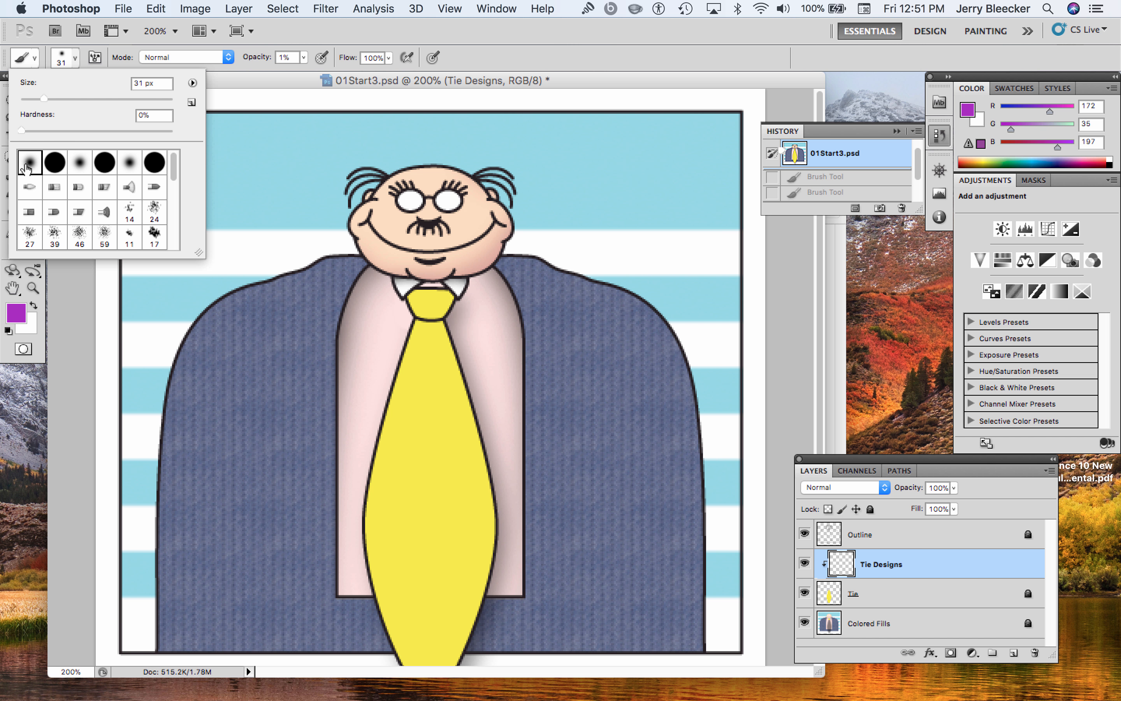
{"action": "left_click", "coordinate": [305, 58]}
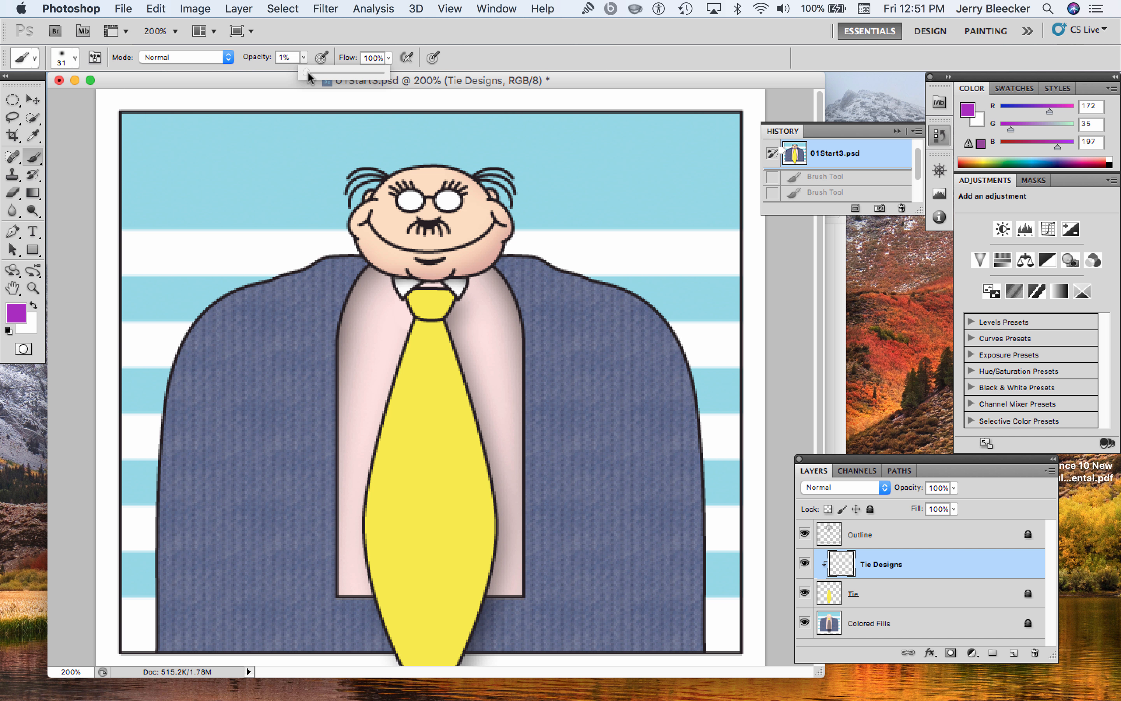
{"action": "left_click_drag", "start_coordinate": [308, 70], "coordinate": [390, 77]}
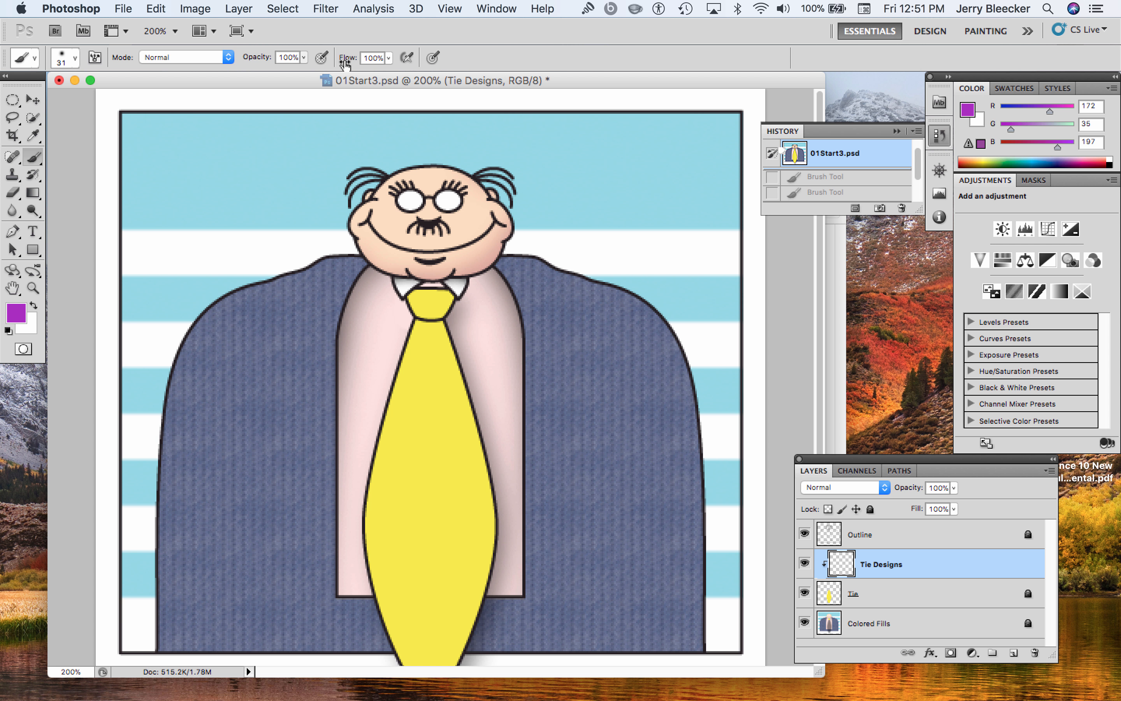
Try a wavy purple stroke down the tie at 29% brush flow, and undo the stroke
{"action": "left_click", "coordinate": [388, 58]}
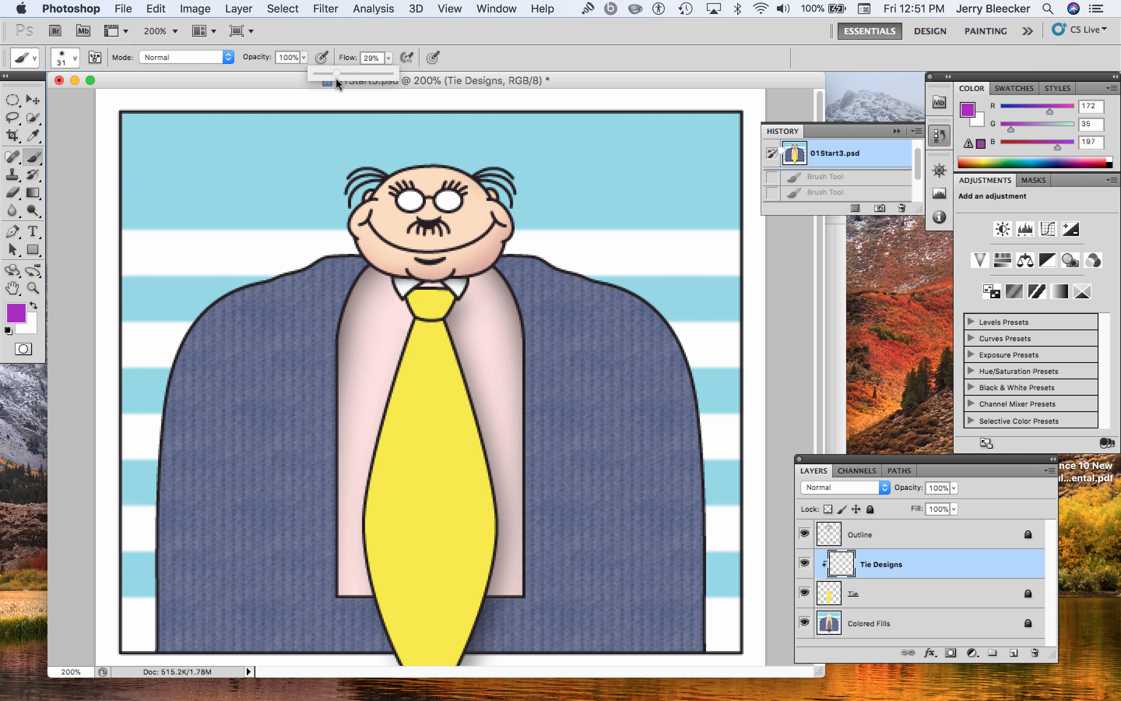
{"action": "mouse_move", "coordinate": [438, 425]}
{"action": "left_mouse_down"}
{"action": "mouse_move", "coordinate": [419, 450]}
{"action": "mouse_move", "coordinate": [417, 482]}
{"action": "mouse_move", "coordinate": [450, 511]}
{"action": "mouse_move", "coordinate": [417, 543]}
{"action": "mouse_move", "coordinate": [420, 586]}
{"action": "left_mouse_up"}
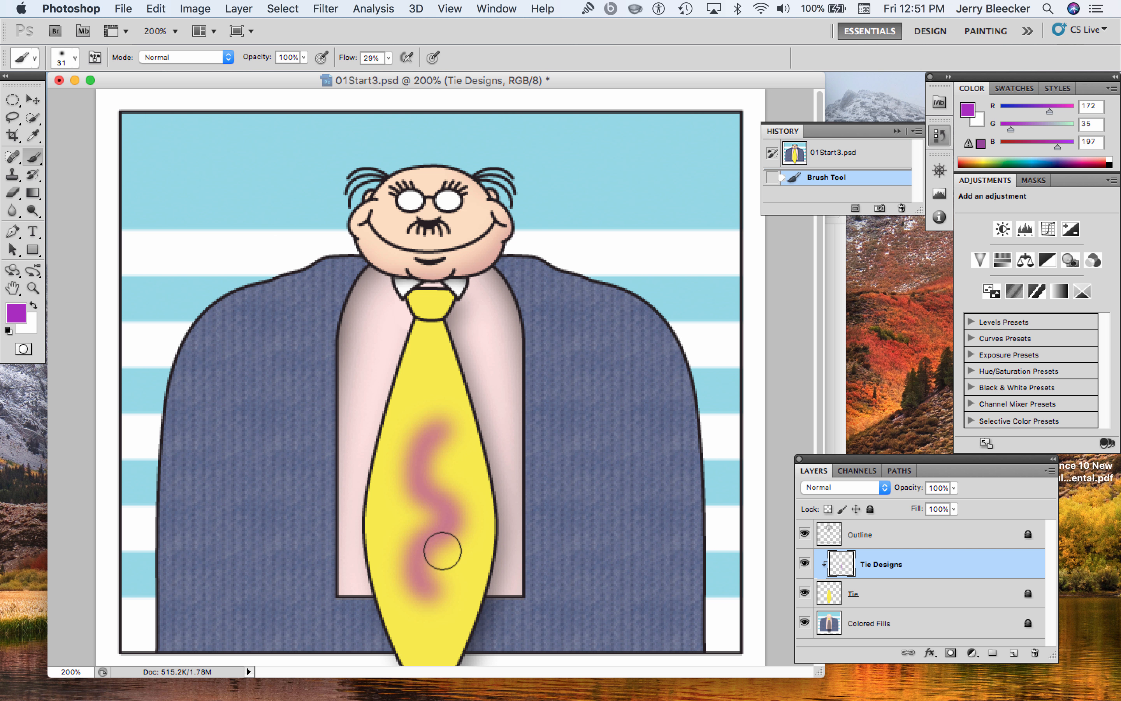
{"action": "key", "text": "super+z"}
{"action": "key", "text": "super+z"}
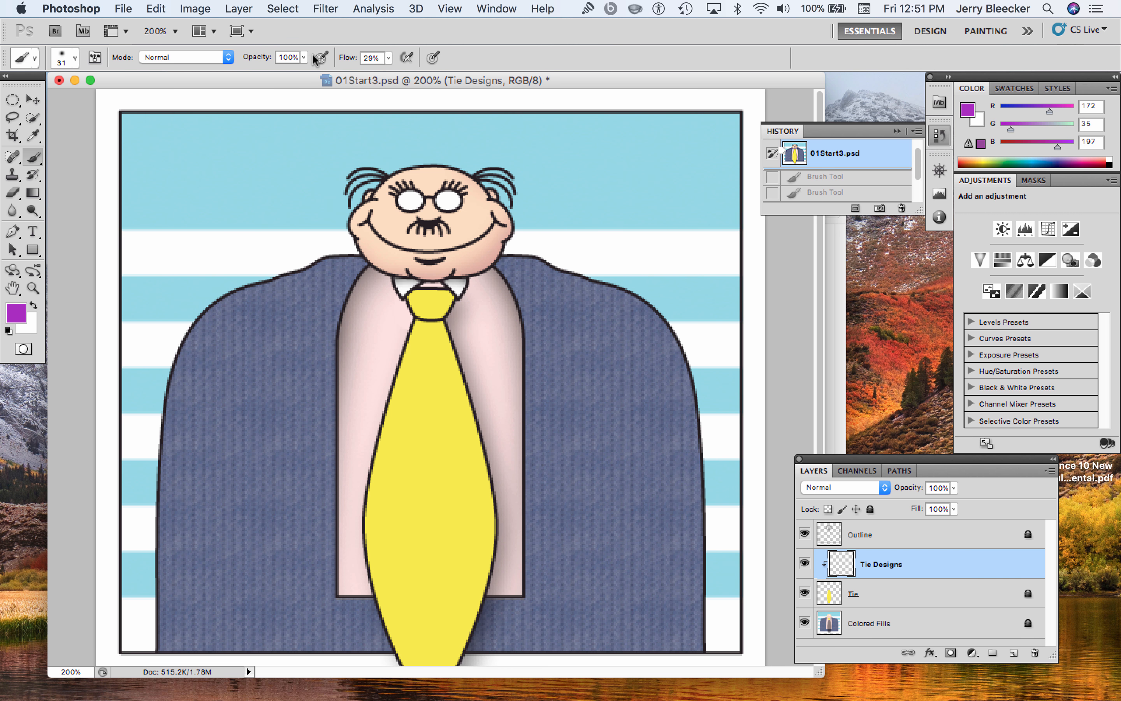
Set the brush flow to 10% and build up overlapping purple strokes on the upper part of the tie
{"action": "left_click", "coordinate": [388, 58]}
{"action": "left_click_drag", "start_coordinate": [390, 73], "coordinate": [377, 73]}
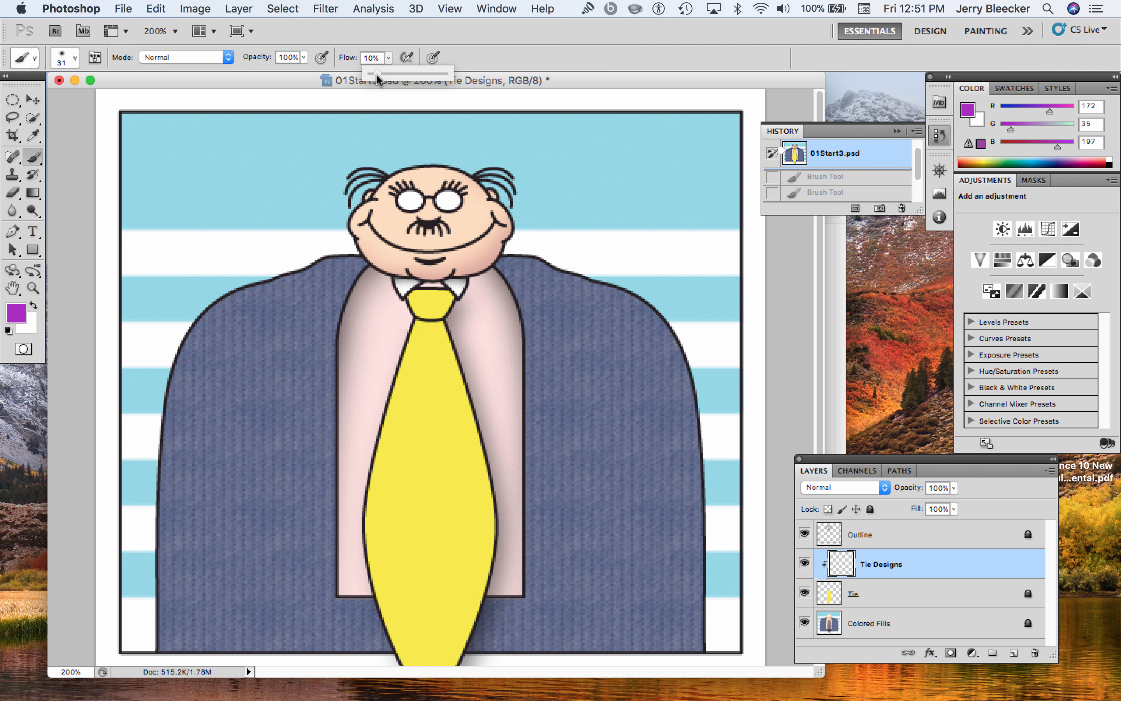
{"action": "left_click_drag", "start_coordinate": [425, 380], "coordinate": [420, 456]}
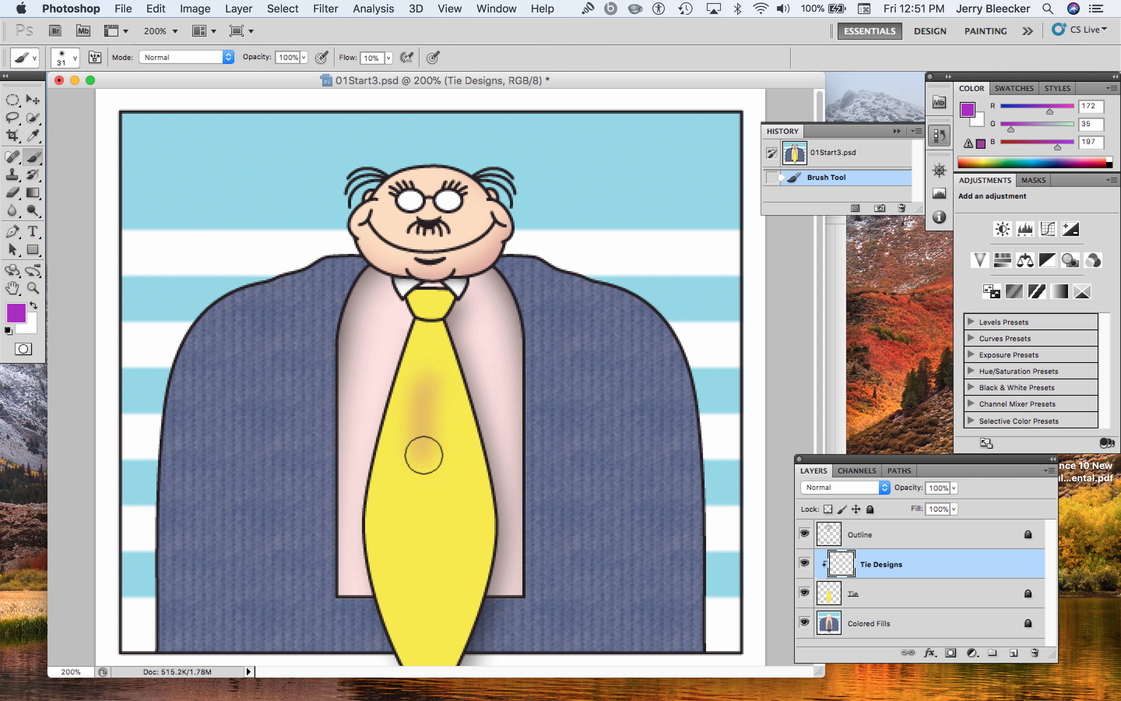
{"action": "mouse_move", "coordinate": [431, 370]}
{"action": "left_mouse_down"}
{"action": "mouse_move", "coordinate": [432, 445]}
{"action": "mouse_move", "coordinate": [431, 368]}
{"action": "mouse_move", "coordinate": [423, 399]}
{"action": "mouse_move", "coordinate": [428, 459]}
{"action": "mouse_move", "coordinate": [432, 379]}
{"action": "mouse_move", "coordinate": [429, 483]}
{"action": "left_mouse_up"}
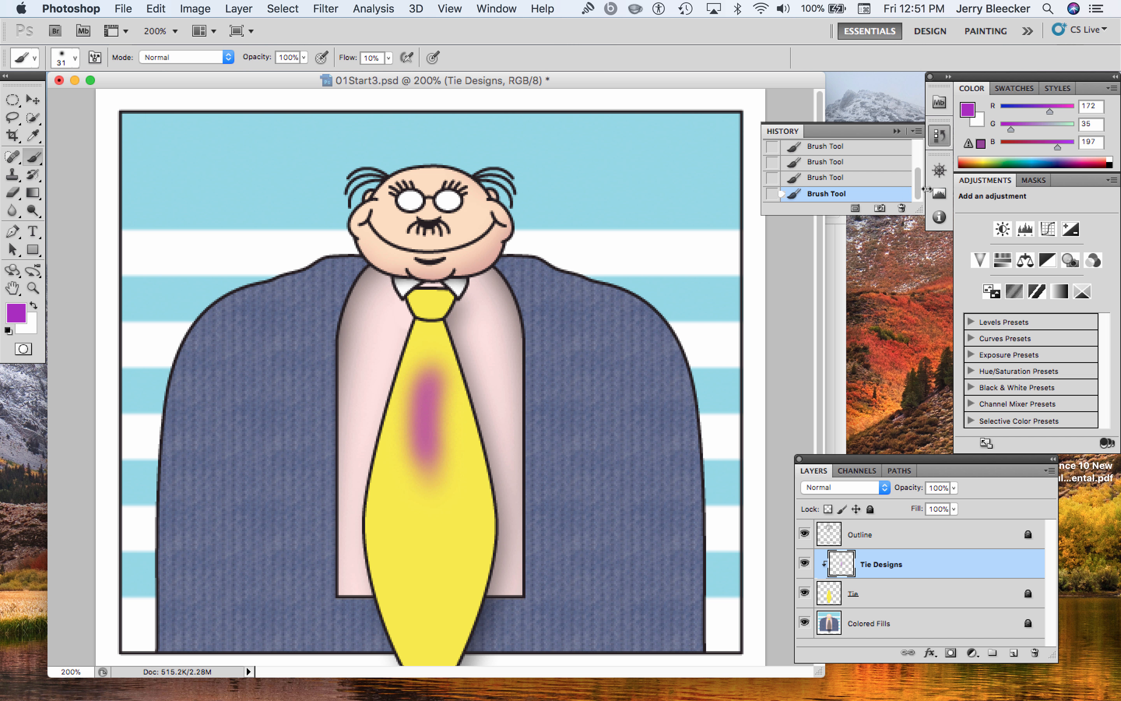
Revert the image to its opening 01Start3.psd history state and set the brush flow back to 100%
{"action": "left_click_drag", "start_coordinate": [920, 189], "coordinate": [919, 153]}
{"action": "left_click", "coordinate": [855, 155]}
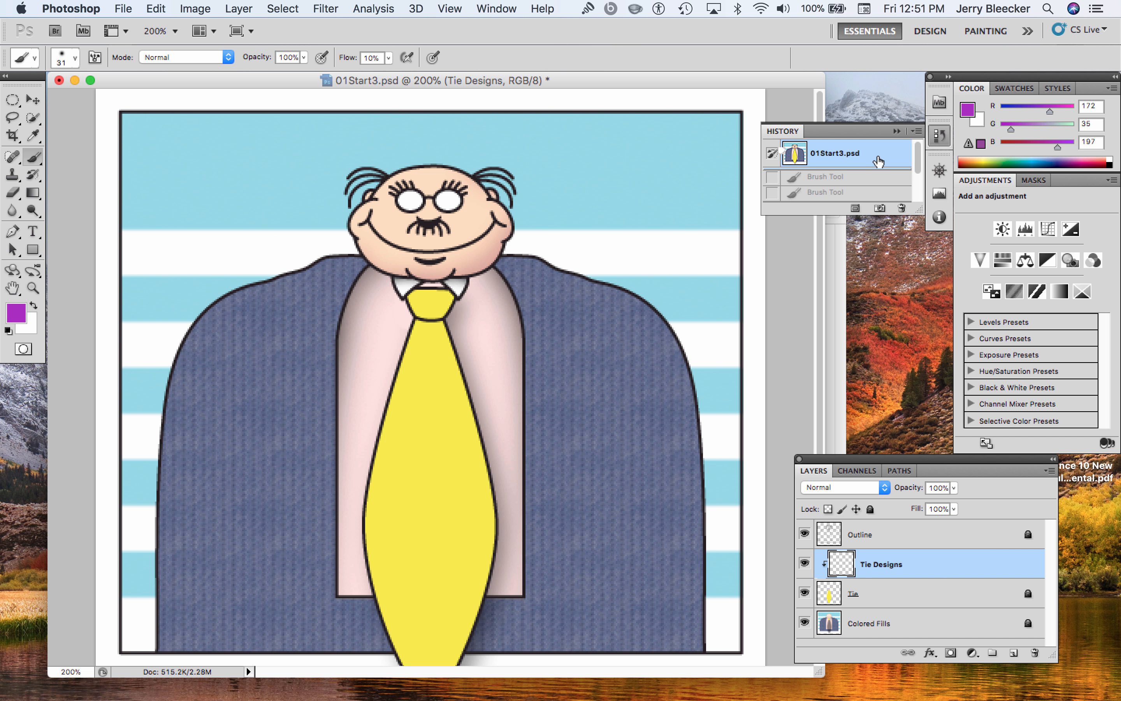
{"action": "left_click", "coordinate": [388, 57]}
{"action": "left_click_drag", "start_coordinate": [396, 74], "coordinate": [452, 76]}
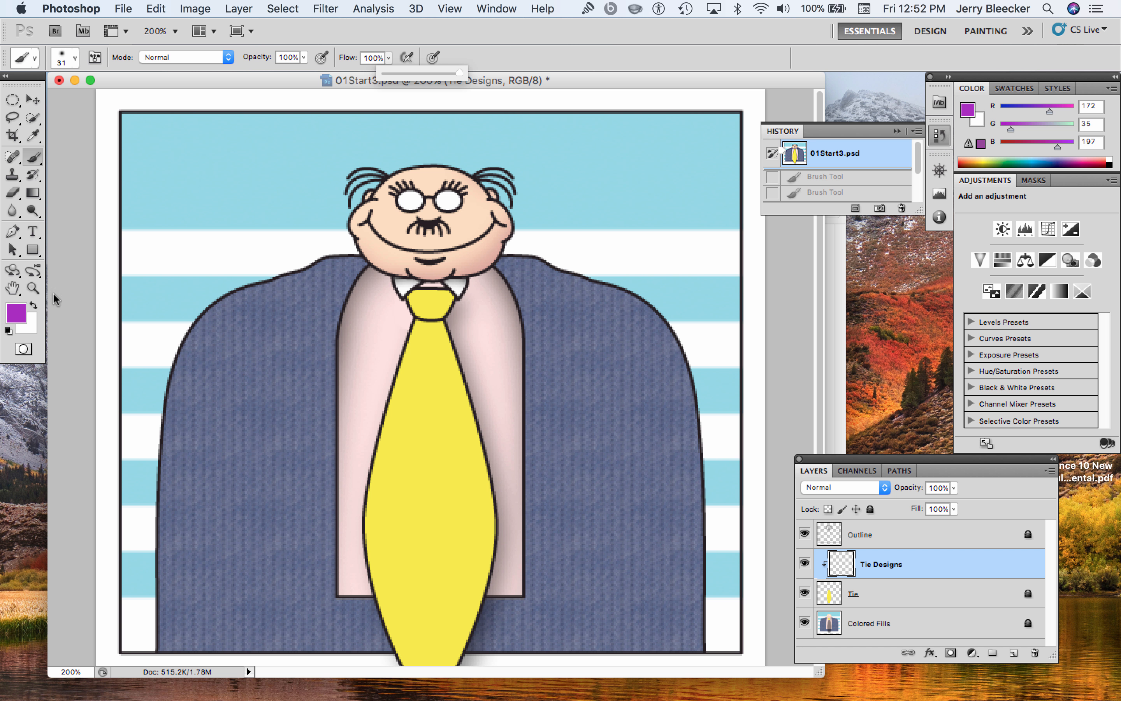
Set the foreground color to a bright blue, R 40, G 49, B 227
{"action": "left_click", "coordinate": [19, 313]}
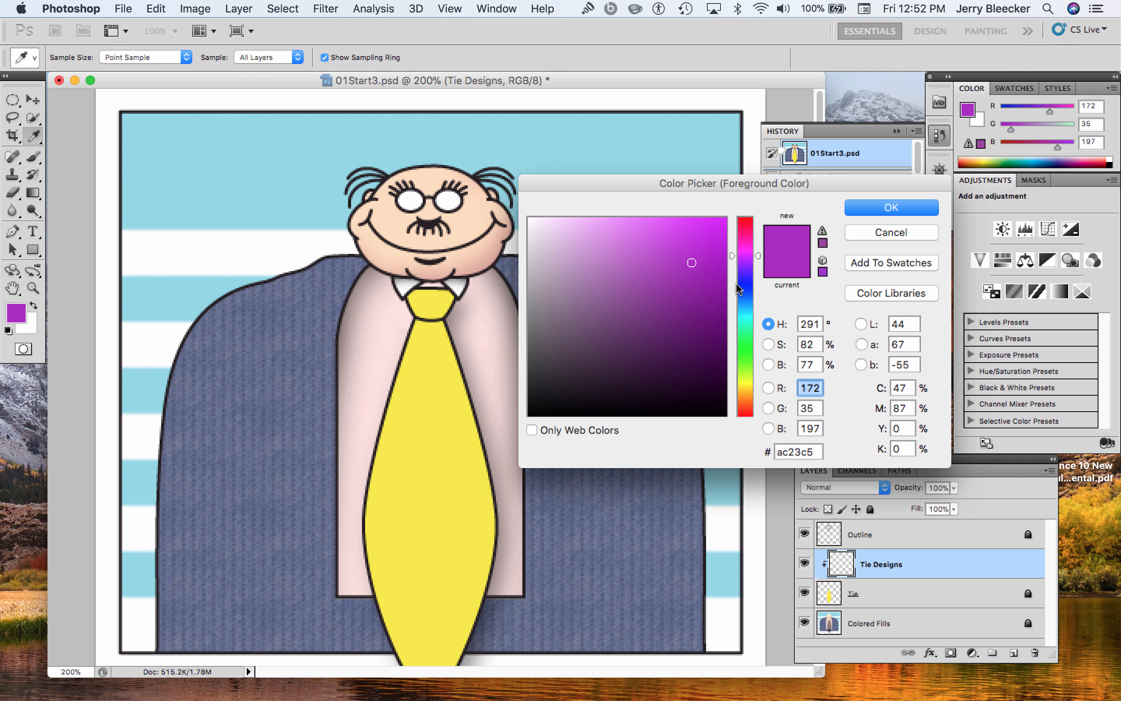
{"action": "left_click", "coordinate": [750, 285]}
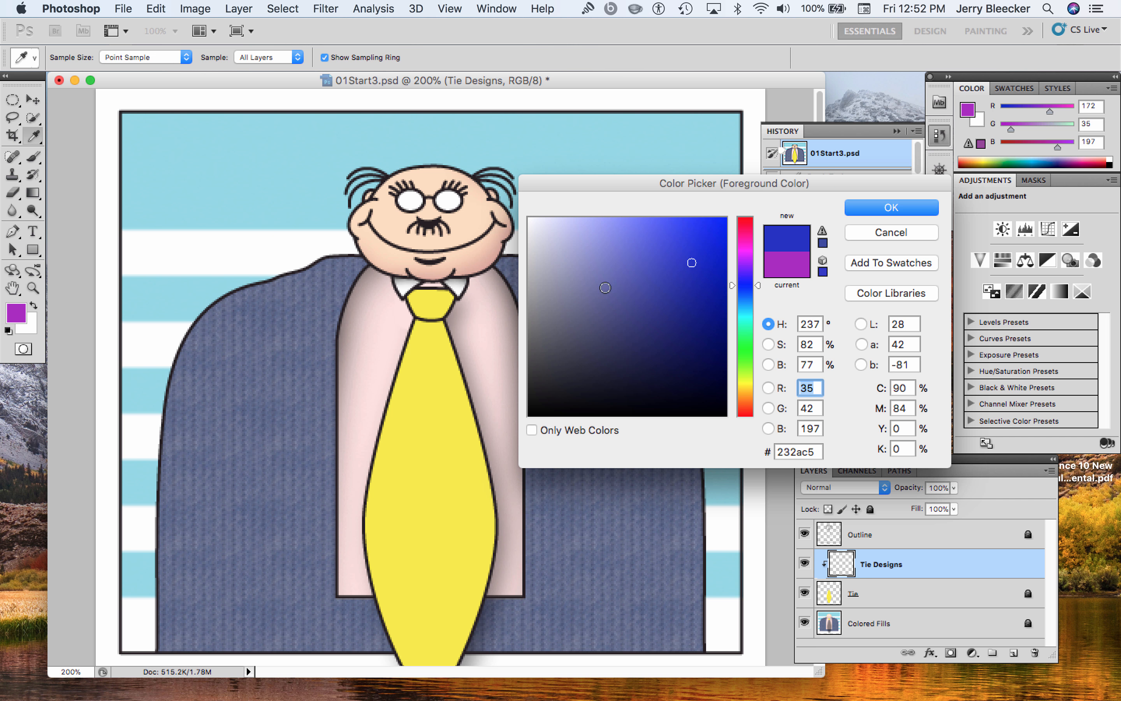
{"action": "left_click", "coordinate": [622, 275]}
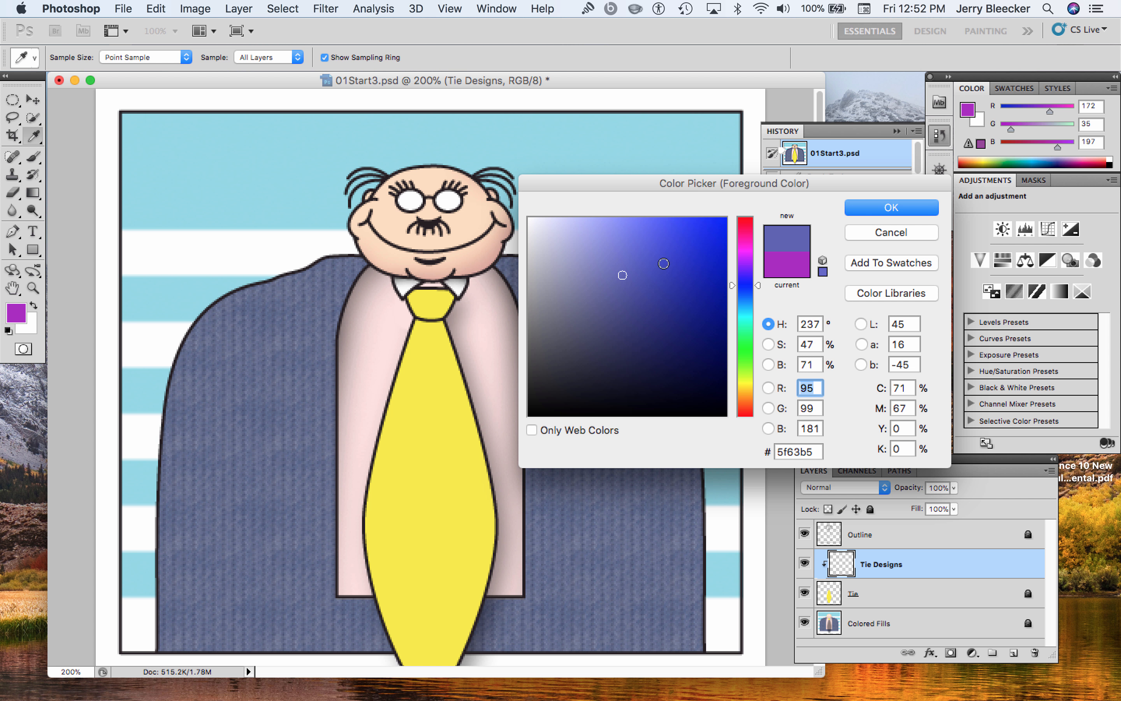
{"action": "left_click", "coordinate": [692, 239]}
{"action": "left_click", "coordinate": [850, 209]}
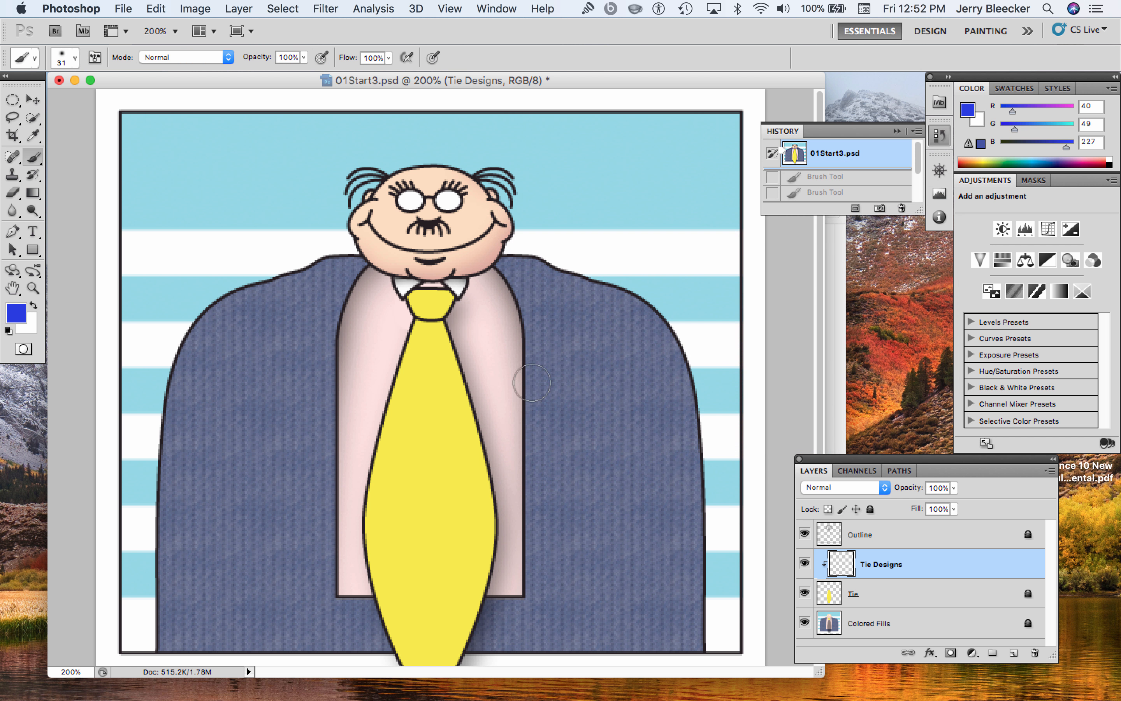
Dab ten soft blue polka dots down the yellow tie, including one partly cut off at the tie's edge
{"action": "left_click", "coordinate": [426, 389]}
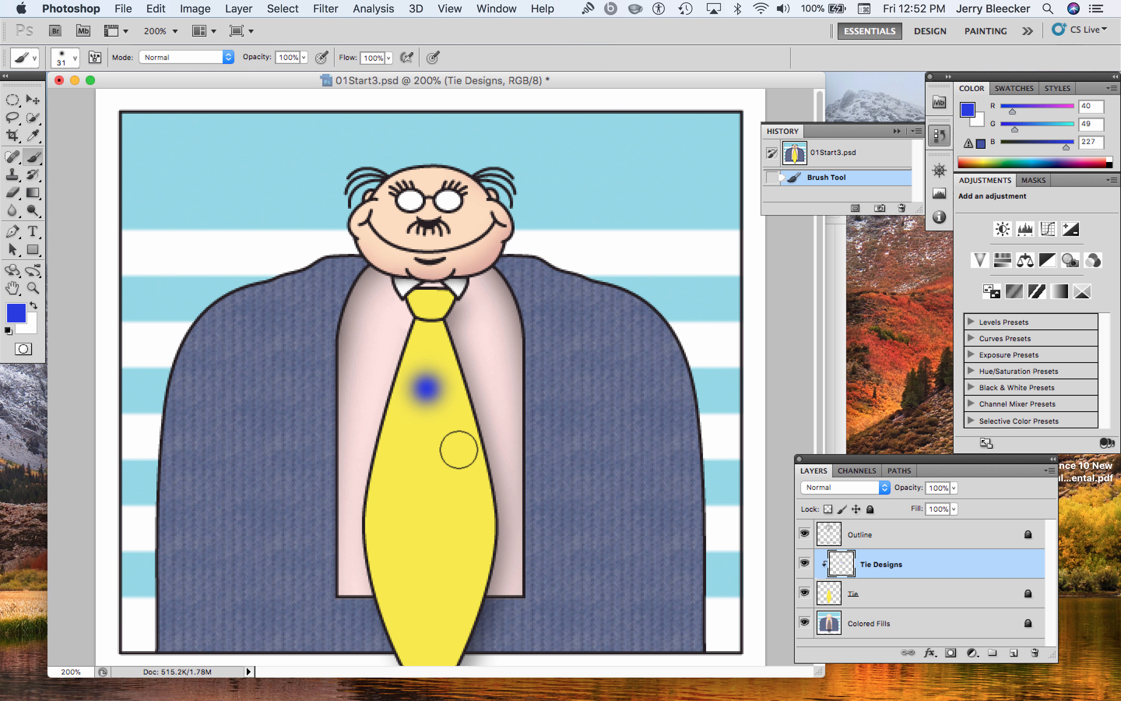
{"action": "left_click", "coordinate": [408, 445]}
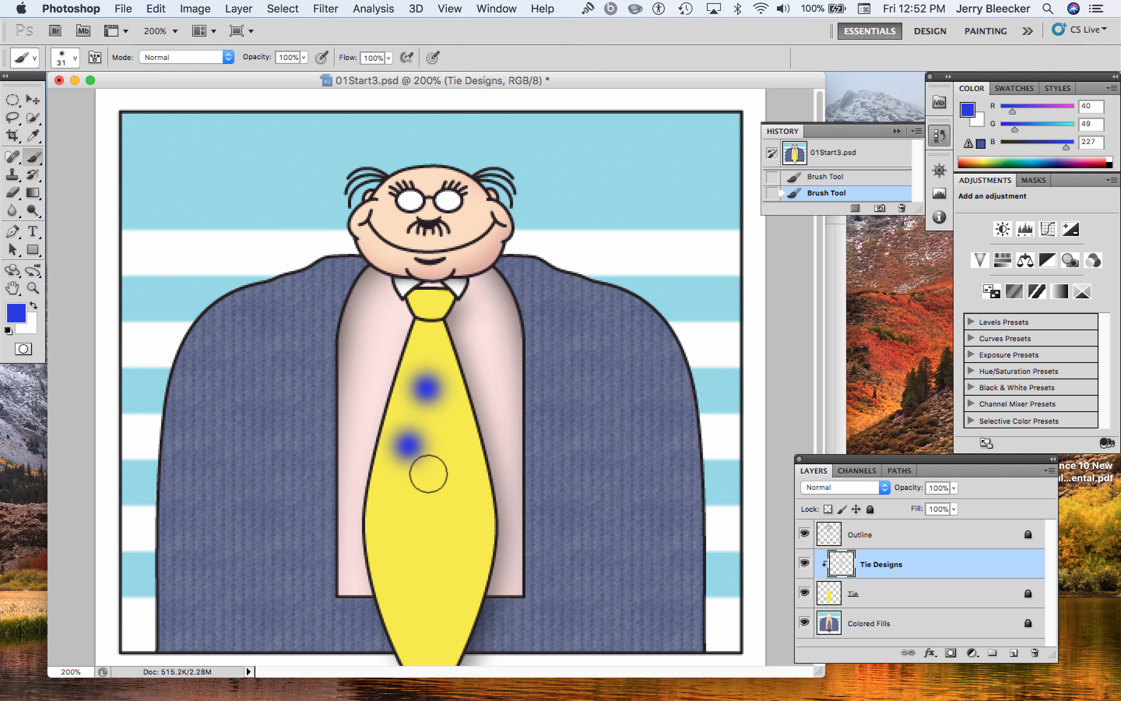
{"action": "left_click", "coordinate": [459, 469]}
{"action": "left_click", "coordinate": [400, 516]}
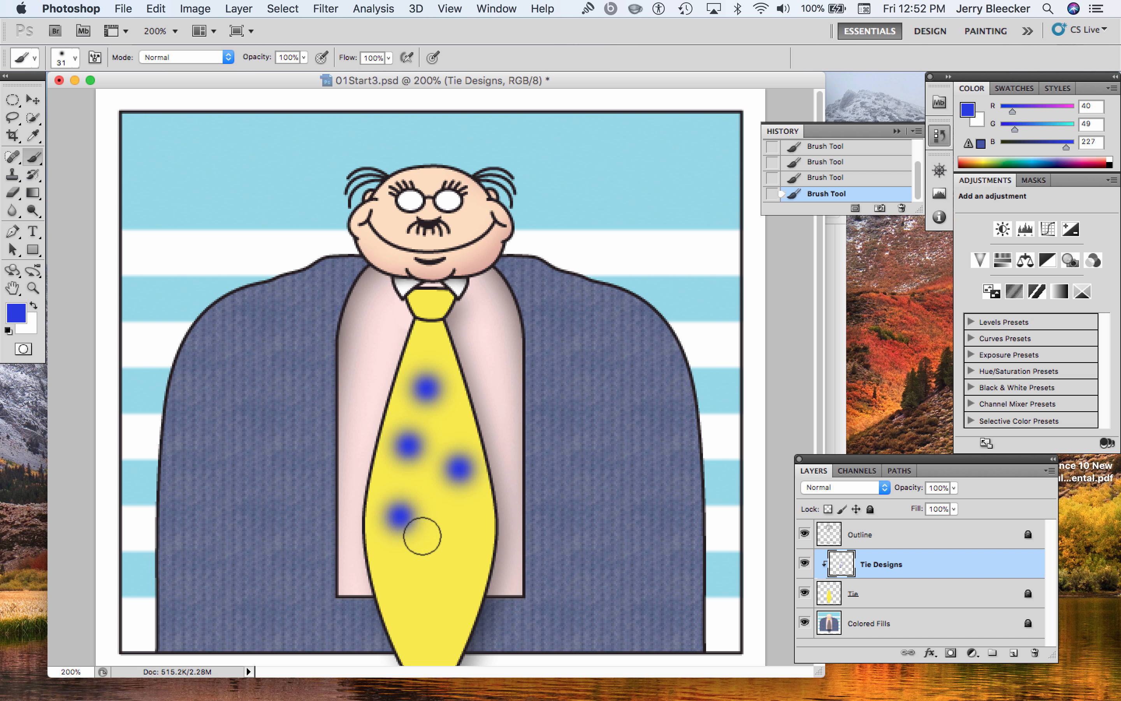
{"action": "left_click", "coordinate": [452, 521]}
{"action": "left_click", "coordinate": [405, 575]}
{"action": "left_click", "coordinate": [457, 574]}
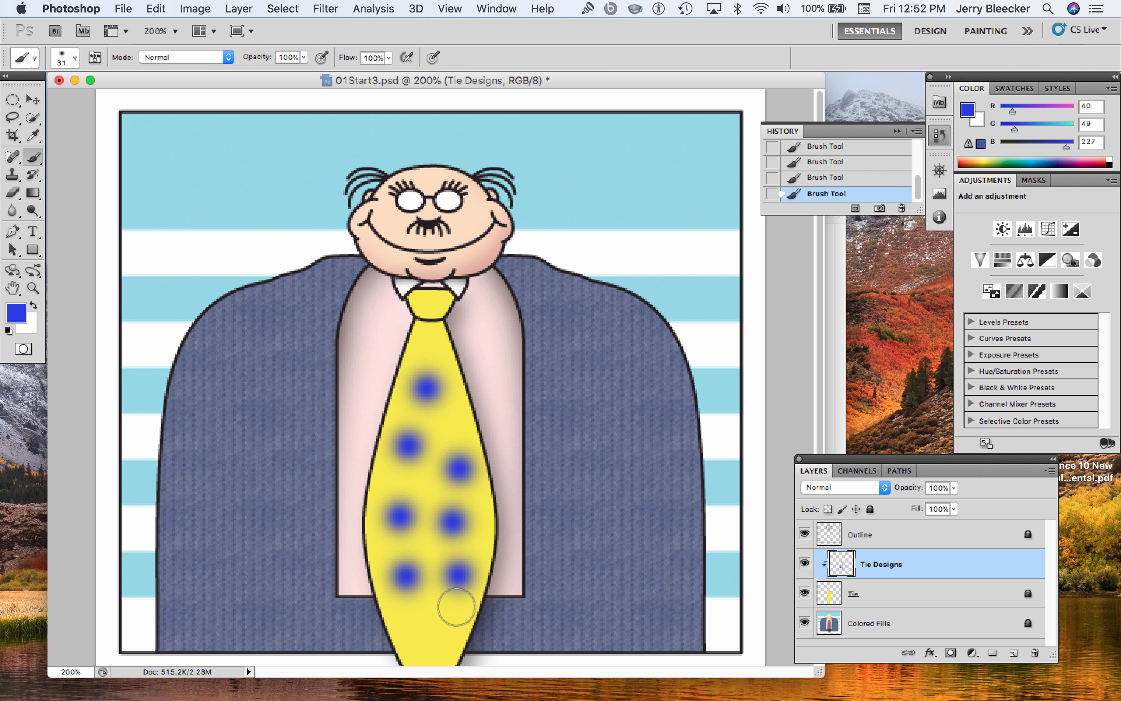
{"action": "left_click", "coordinate": [433, 630]}
{"action": "left_click", "coordinate": [431, 344]}
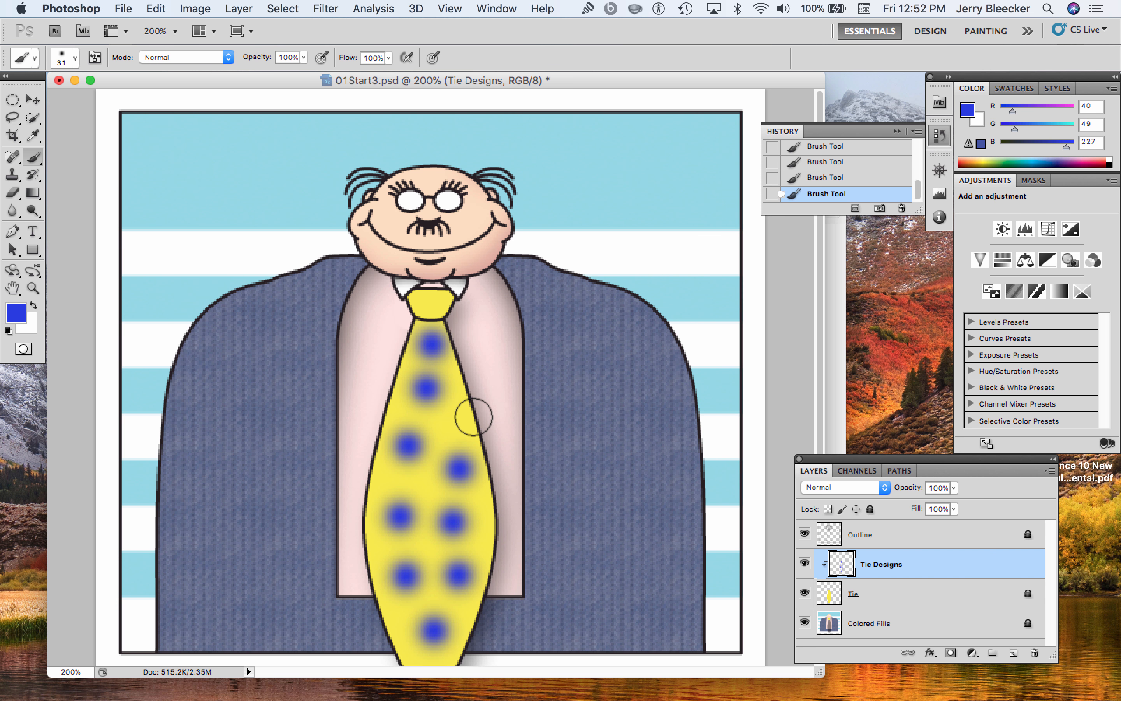
{"action": "left_click", "coordinate": [470, 418]}
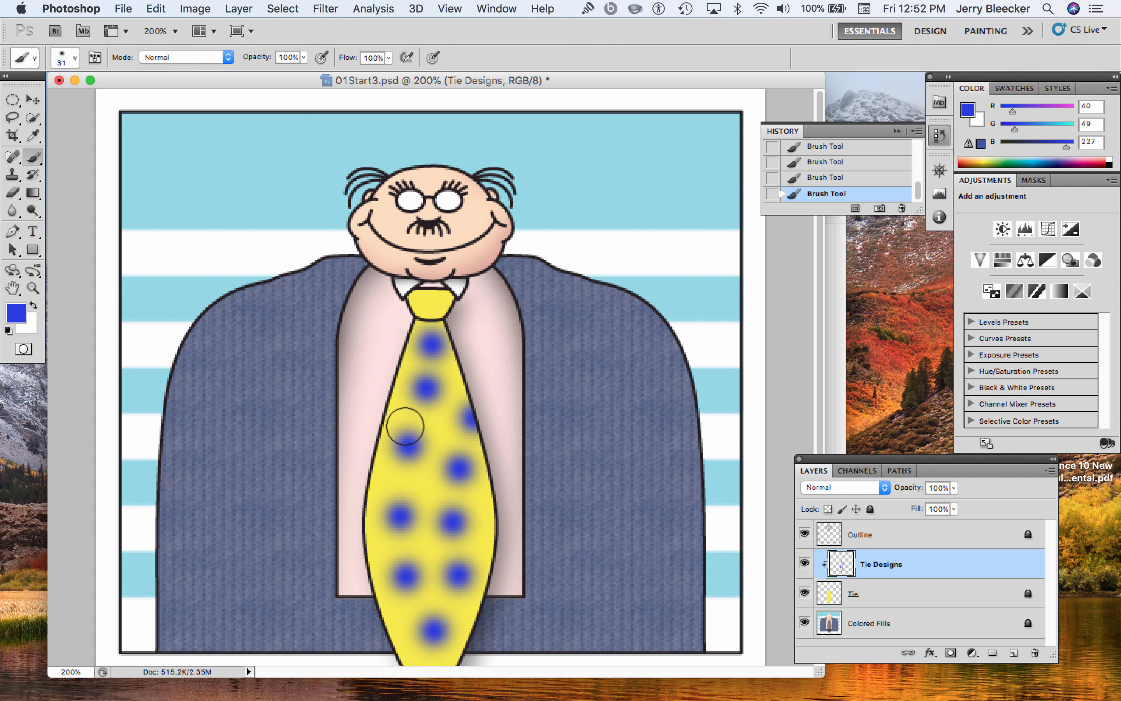
Try a blue stroke along the lower-left edge of the tie, and undo the stroke
{"action": "left_click", "coordinate": [374, 563]}
{"action": "left_click_drag", "start_coordinate": [385, 597], "coordinate": [394, 612]}
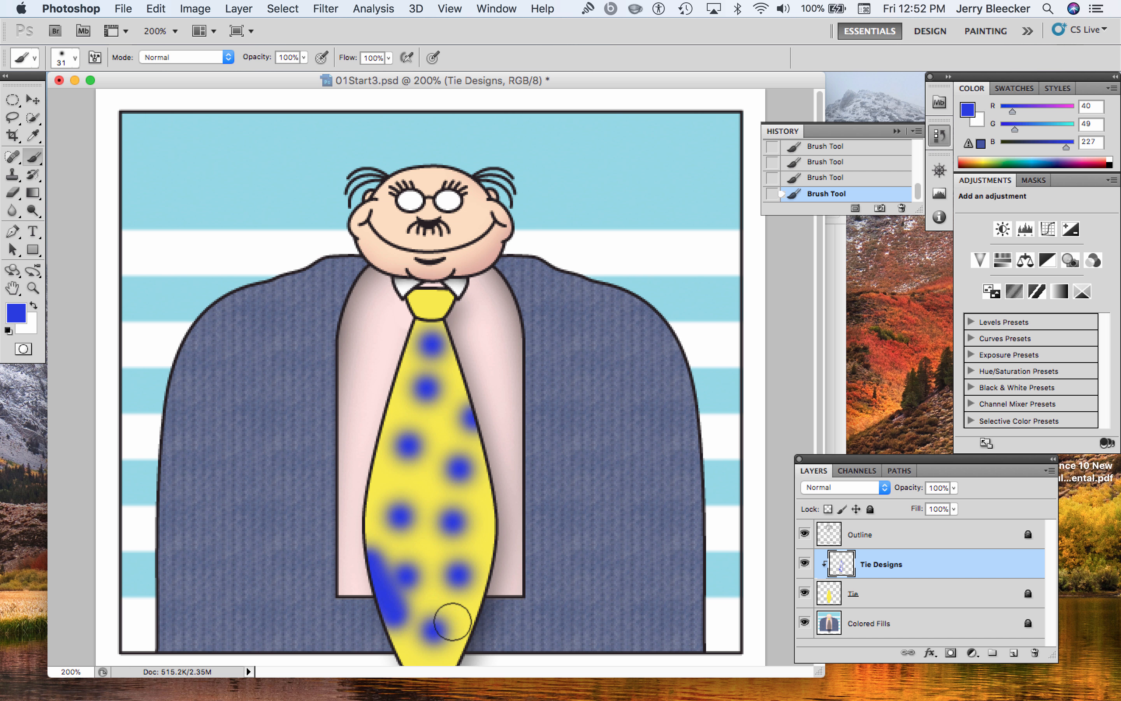
{"action": "key", "text": "super+z"}
{"action": "key", "text": "super+z"}
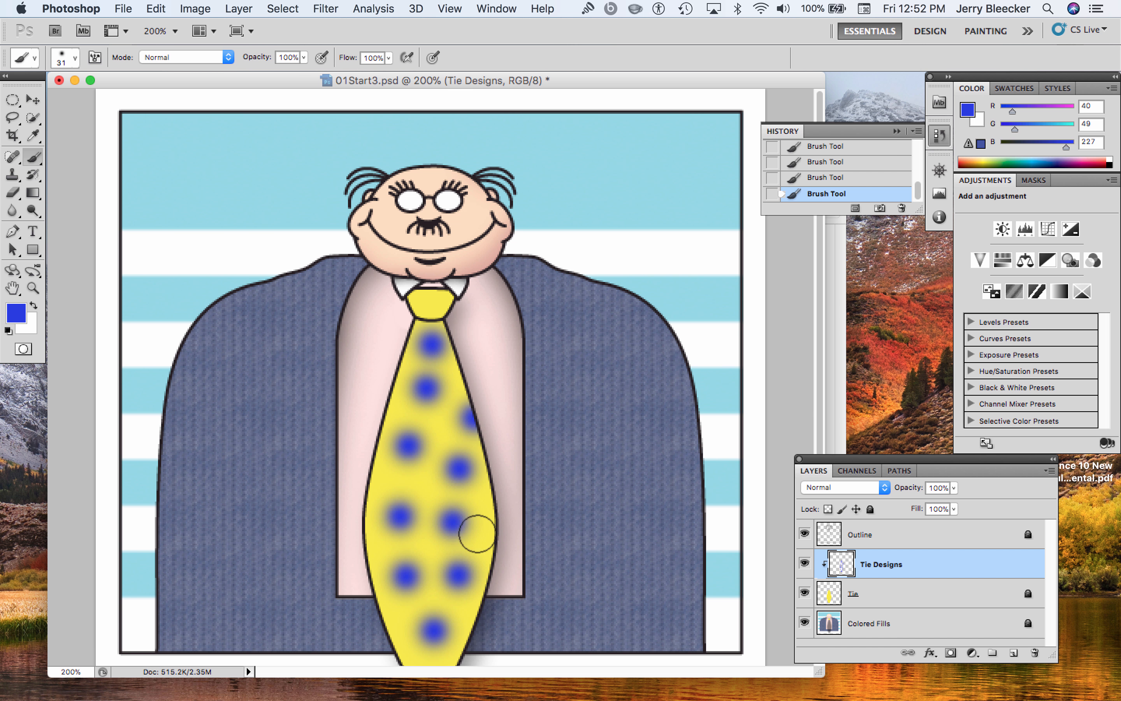
Hide the Outline and Colored Fills layers, leaving only the Tie and Tie Designs layers visible
{"action": "left_click", "coordinate": [805, 533]}
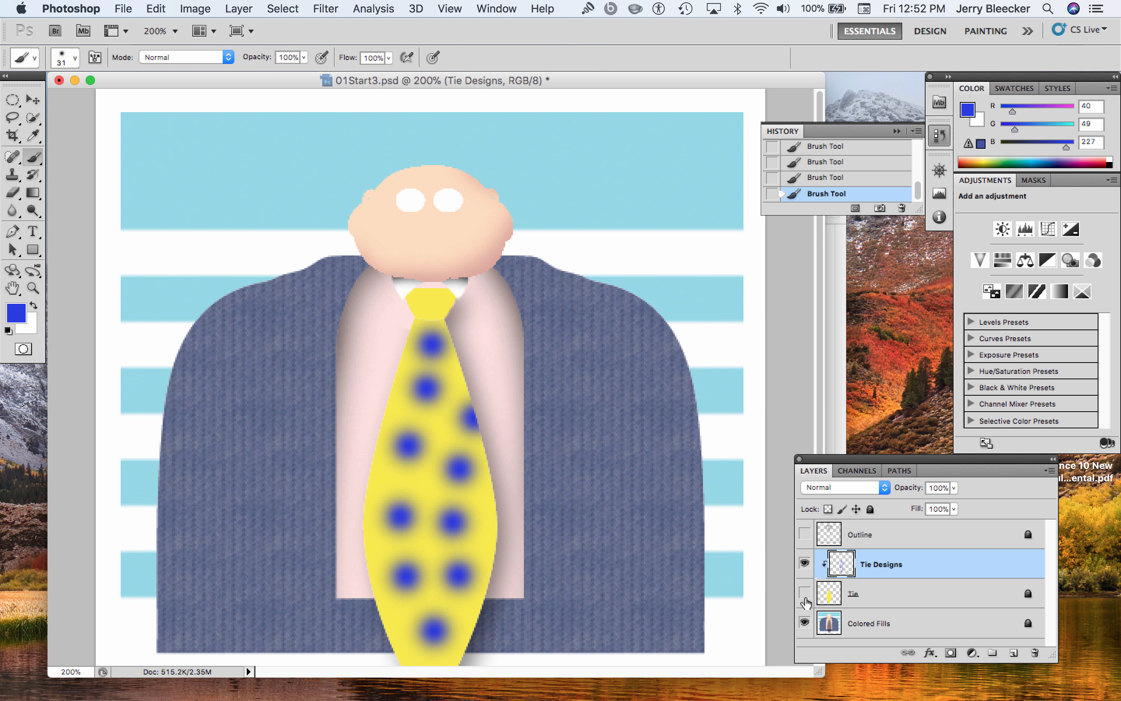
{"action": "left_click", "coordinate": [804, 622]}
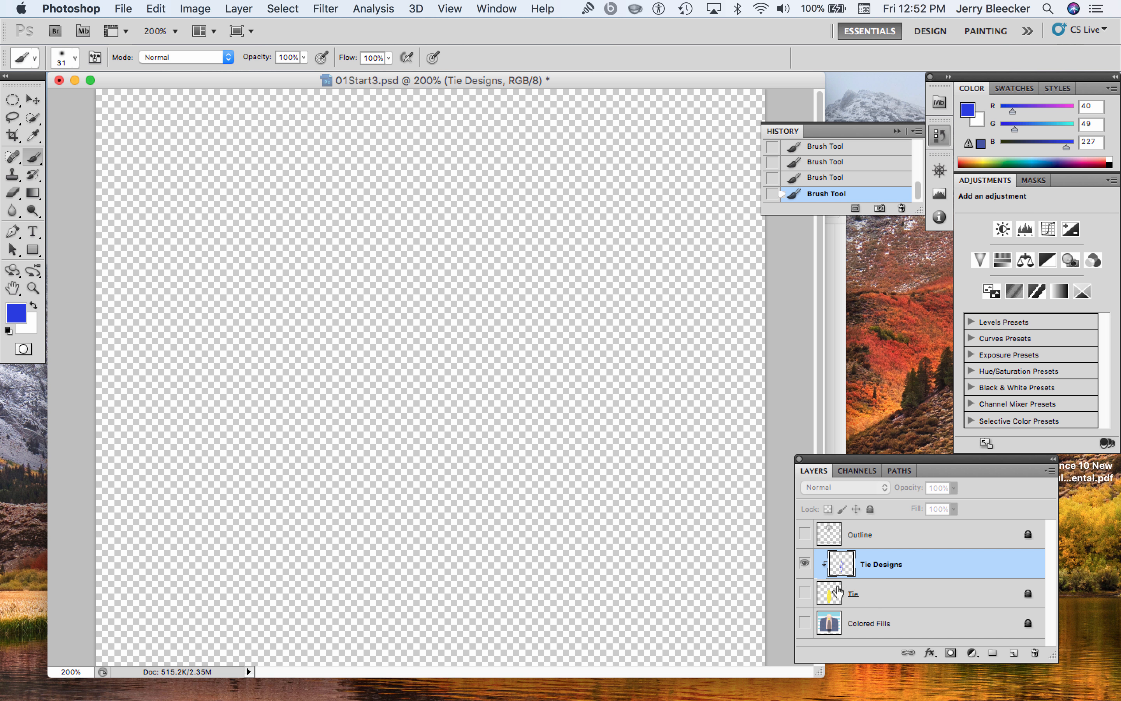
{"action": "left_click", "coordinate": [804, 592]}
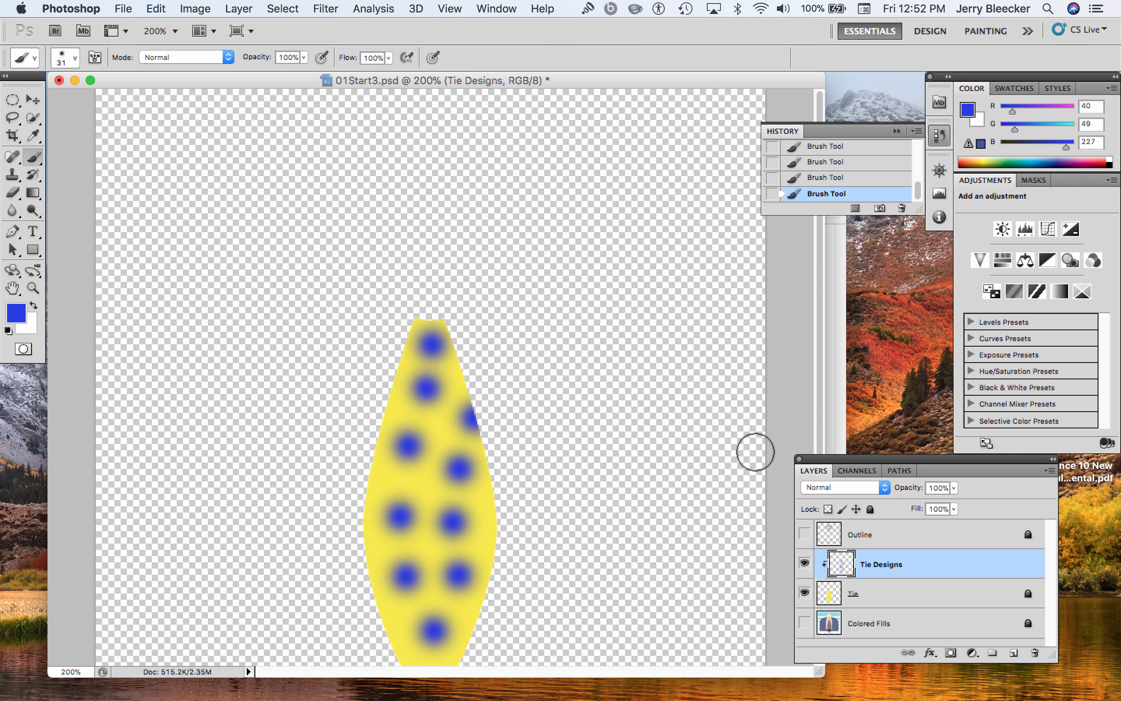
Paint the entire tie below the knot solid blue, and make the Outline and Colored Fills layers visible again
{"action": "mouse_move", "coordinate": [463, 366]}
{"action": "left_mouse_down"}
{"action": "mouse_move", "coordinate": [438, 396]}
{"action": "mouse_move", "coordinate": [375, 395]}
{"action": "mouse_move", "coordinate": [353, 440]}
{"action": "mouse_move", "coordinate": [519, 462]}
{"action": "mouse_move", "coordinate": [378, 328]}
{"action": "mouse_move", "coordinate": [633, 510]}
{"action": "mouse_move", "coordinate": [556, 552]}
{"action": "mouse_move", "coordinate": [420, 595]}
{"action": "mouse_move", "coordinate": [486, 588]}
{"action": "left_mouse_up"}
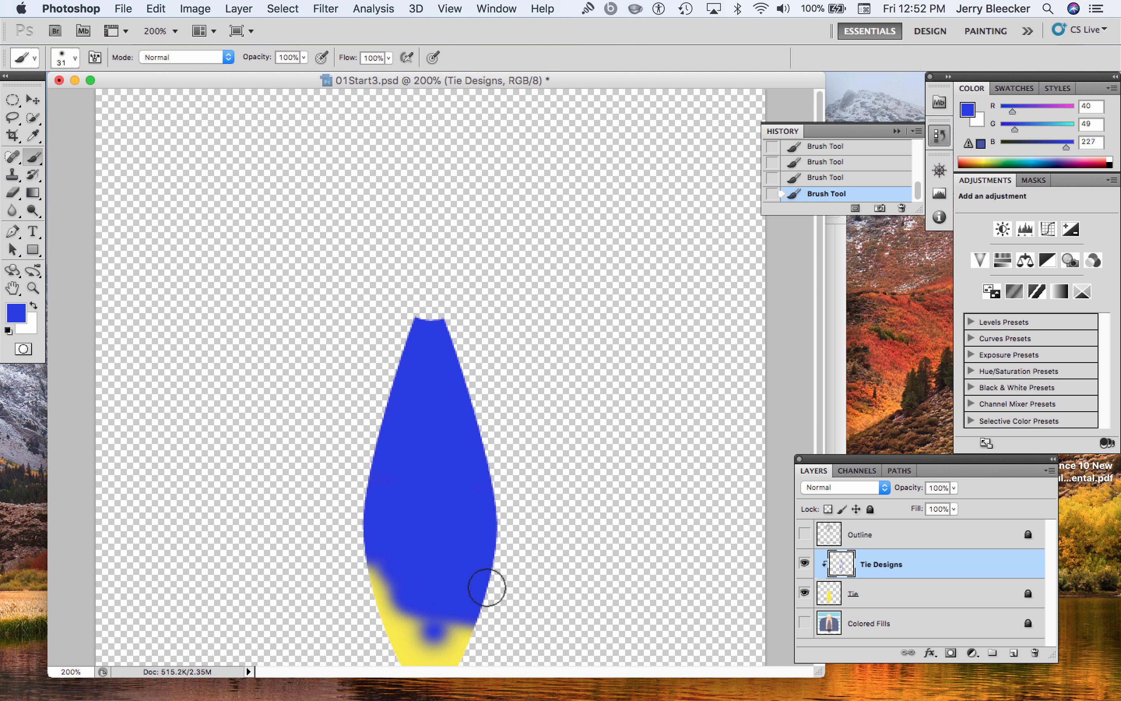
{"action": "scroll", "coordinate": [551, 476], "scroll_direction": "down", "scroll_amount": 3}
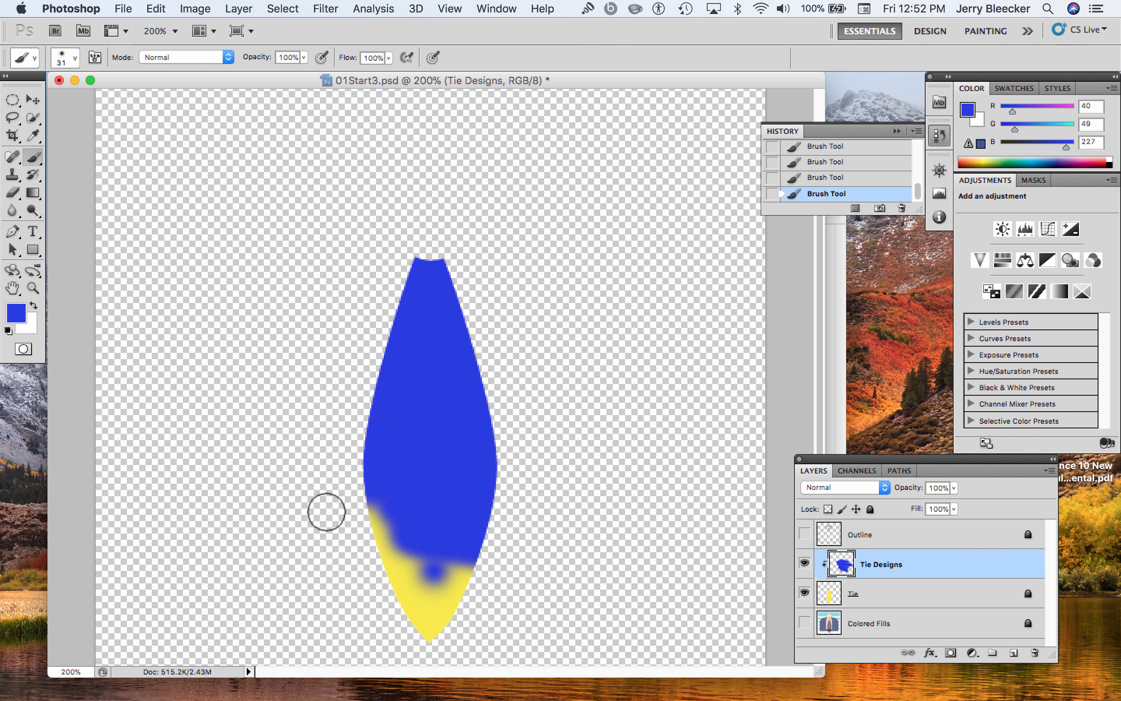
{"action": "mouse_move", "coordinate": [327, 511]}
{"action": "left_mouse_down"}
{"action": "mouse_move", "coordinate": [328, 555]}
{"action": "mouse_move", "coordinate": [493, 605]}
{"action": "mouse_move", "coordinate": [563, 408]}
{"action": "left_mouse_up"}
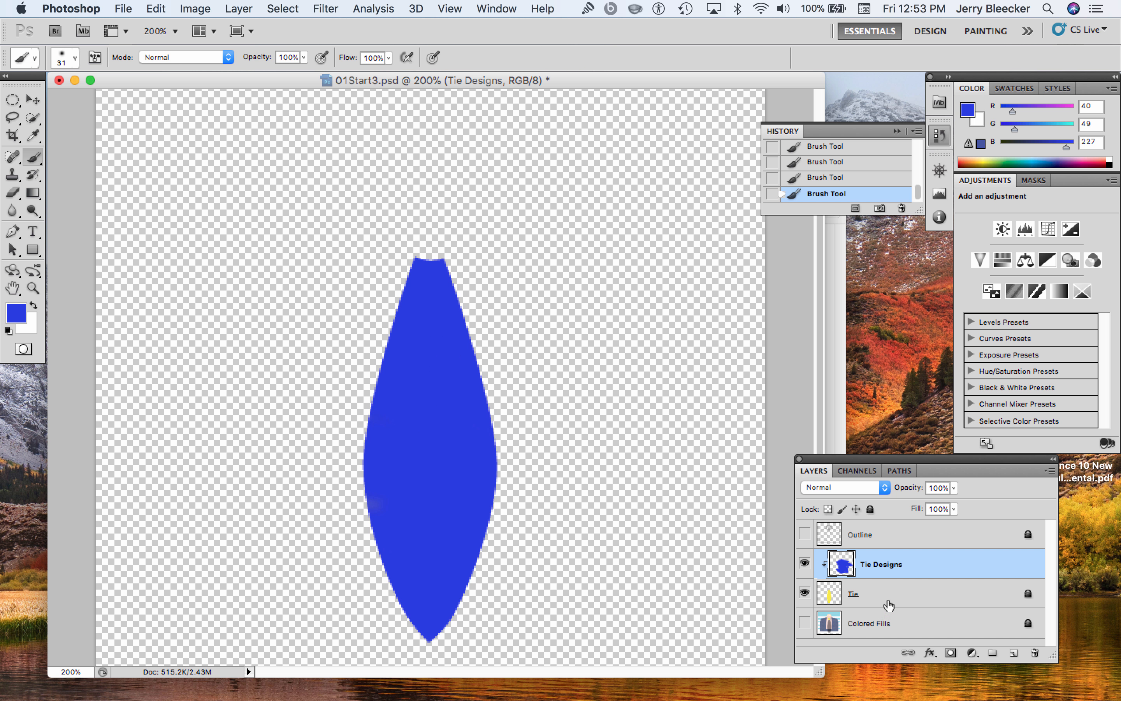
{"action": "left_click", "coordinate": [806, 534]}
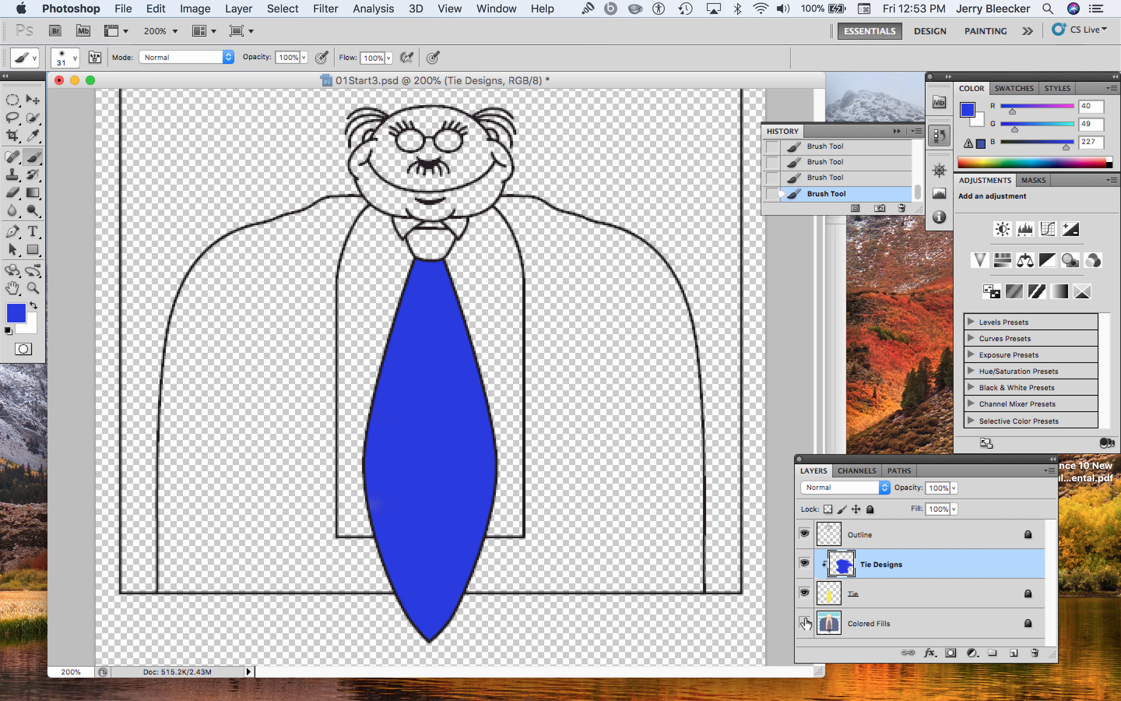
{"action": "left_click", "coordinate": [805, 623]}
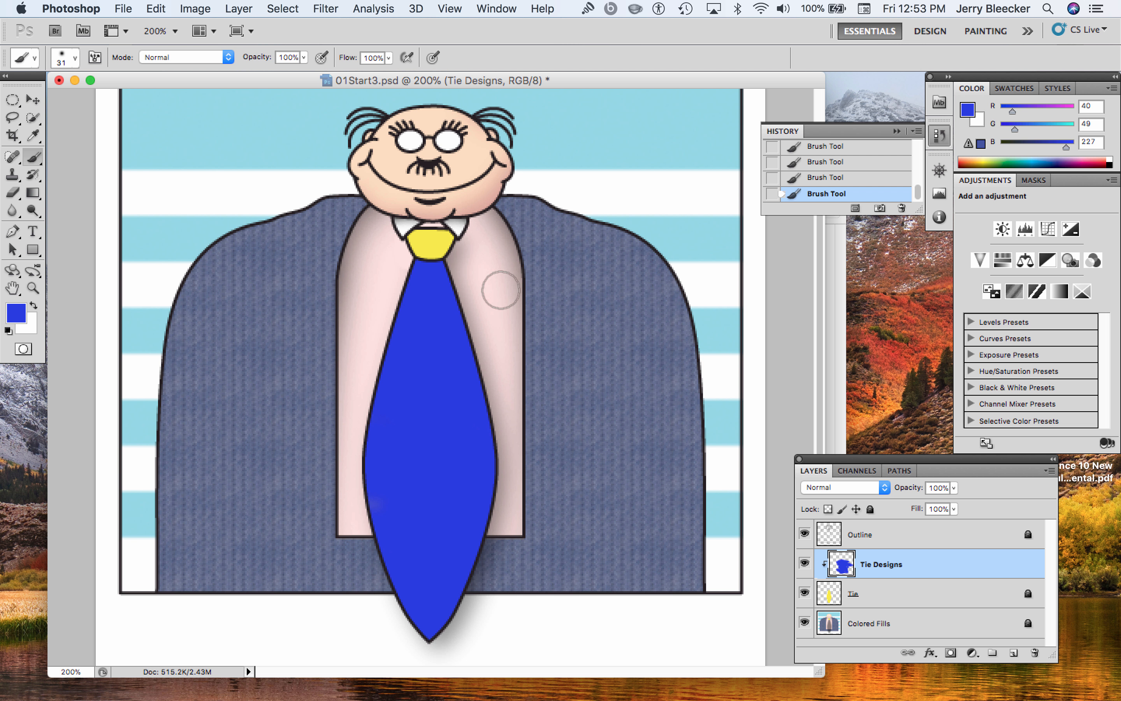
Swap the foreground color to white and dab seven soft white dots down the blue tie
{"action": "left_click", "coordinate": [34, 306]}
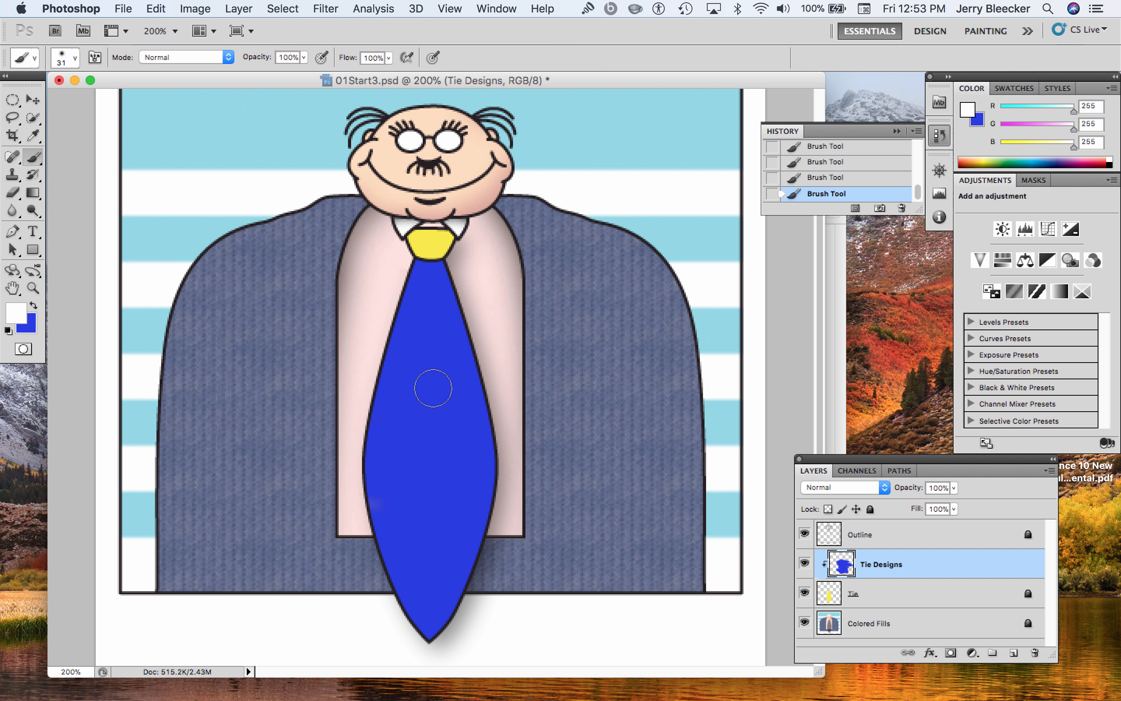
{"action": "left_click", "coordinate": [425, 355]}
{"action": "left_click", "coordinate": [456, 409]}
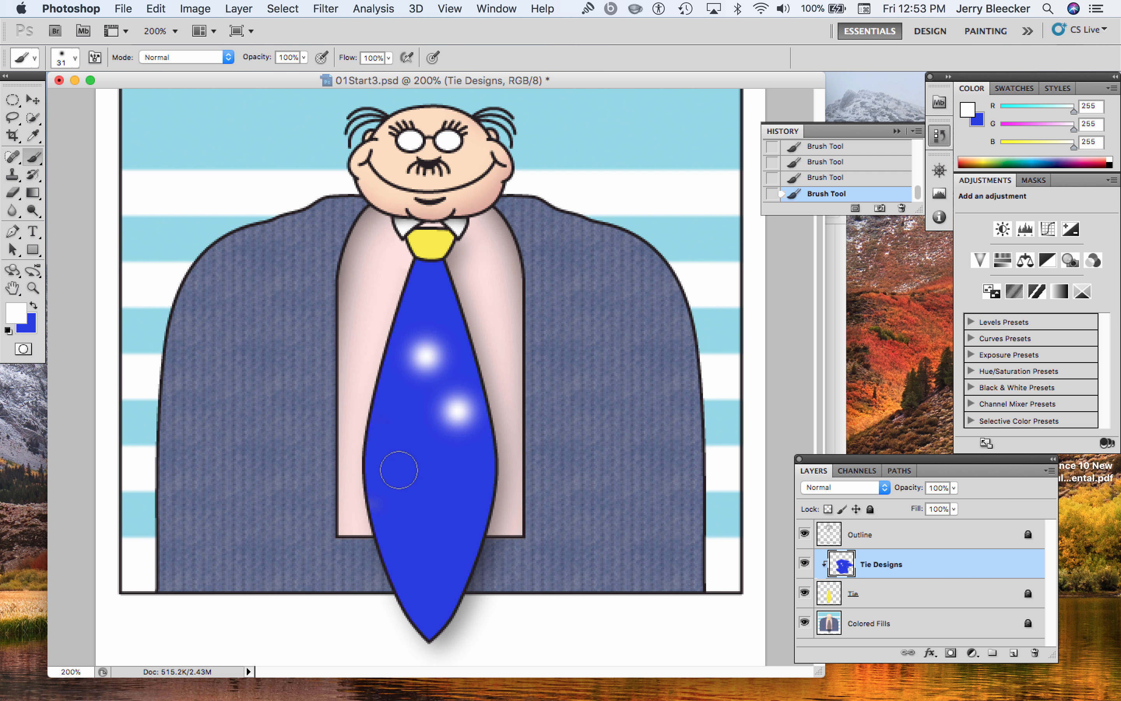
{"action": "left_click", "coordinate": [400, 424]}
{"action": "left_click", "coordinate": [441, 467]}
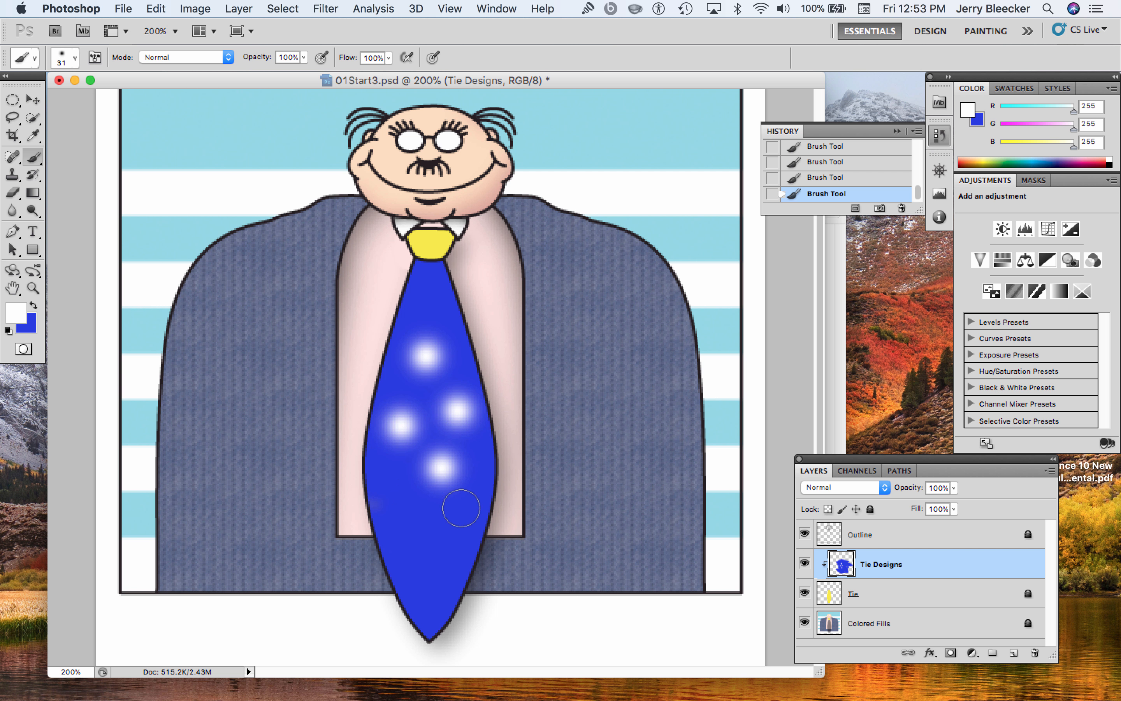
{"action": "left_click", "coordinate": [405, 507]}
{"action": "left_click", "coordinate": [449, 522]}
{"action": "left_click", "coordinate": [427, 586]}
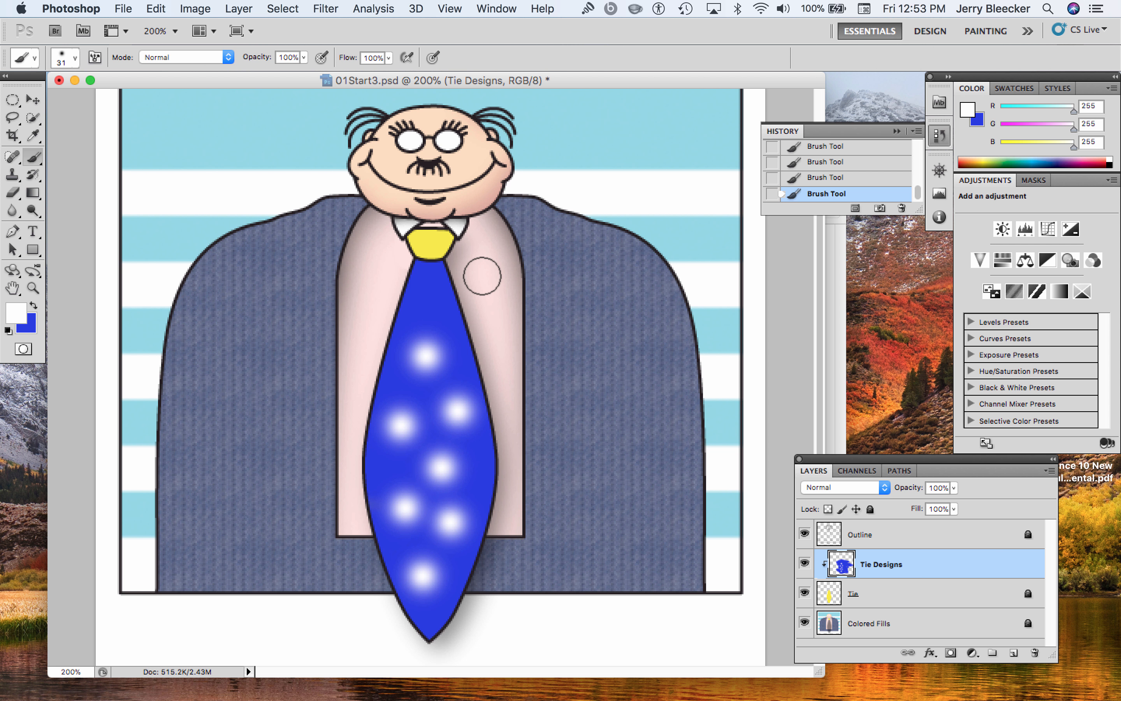
Undo and redo the last white dot at the tip of the tie several times
{"action": "key", "text": "super+z"}
{"action": "key", "text": "super+z"}
{"action": "key", "text": "super+z"}
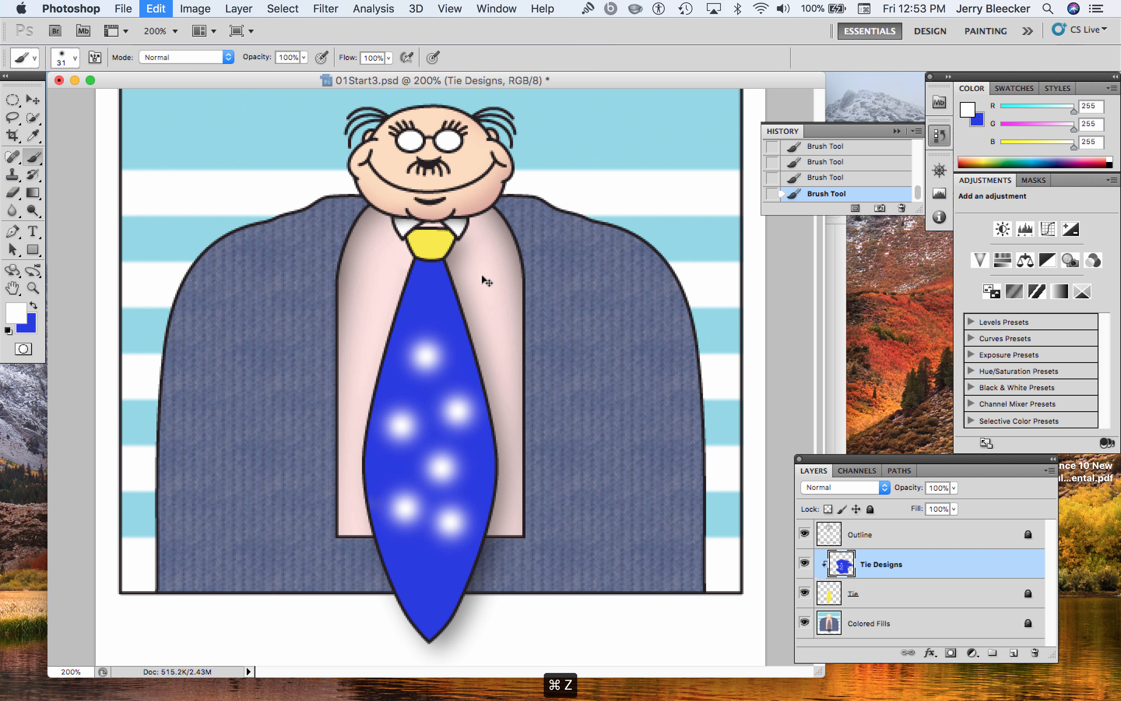
{"action": "key", "text": "super+z"}
{"action": "key", "text": "super+z"}
{"action": "key", "text": "super+z"}
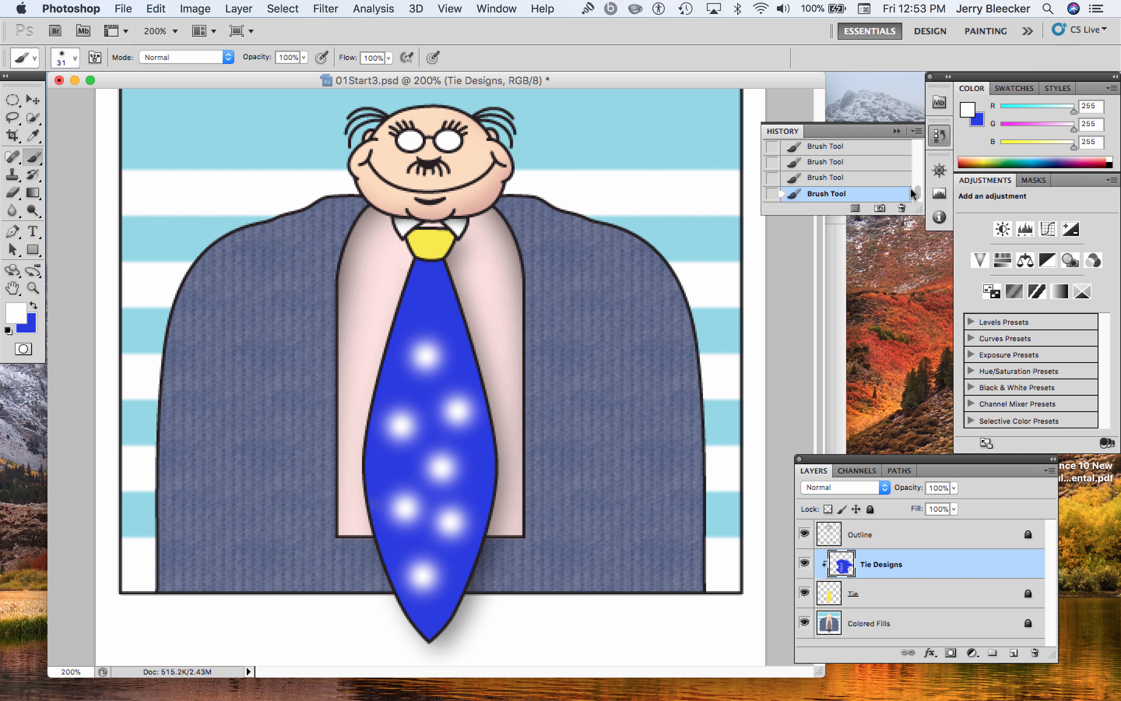
Revert the image to the history state before the white dots, and collapse the history list
{"action": "scroll", "coordinate": [917, 193], "scroll_direction": "up", "scroll_amount": 3}
{"action": "left_click", "coordinate": [826, 155]}
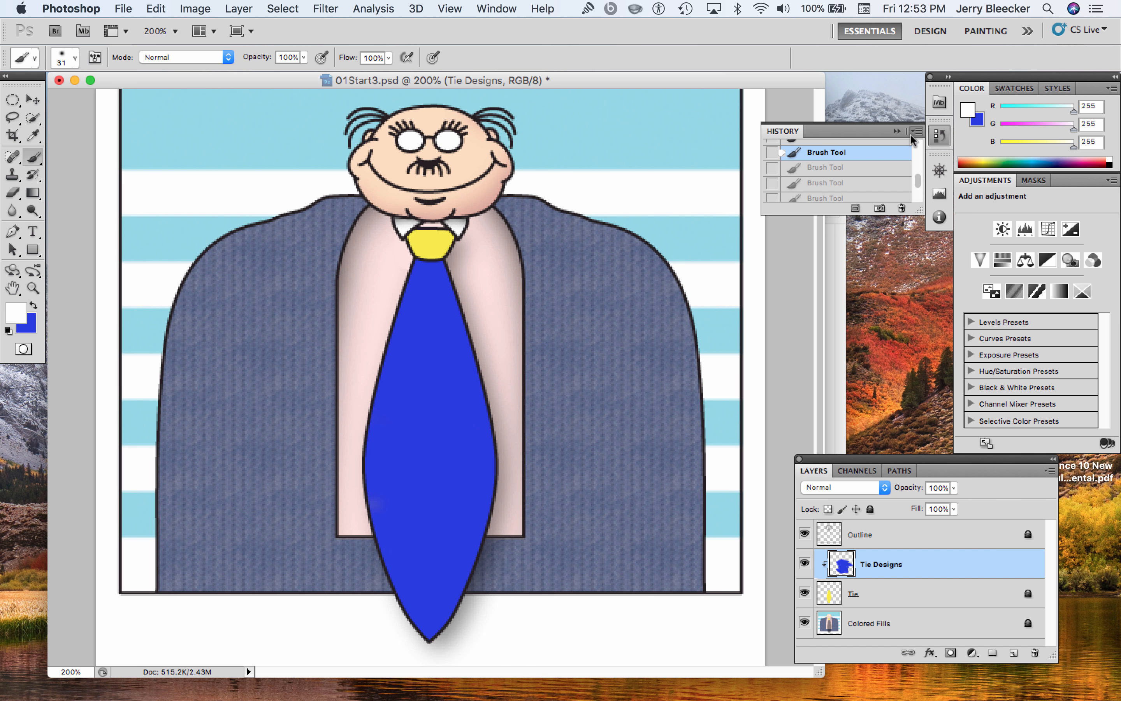
{"action": "left_click", "coordinate": [939, 135]}
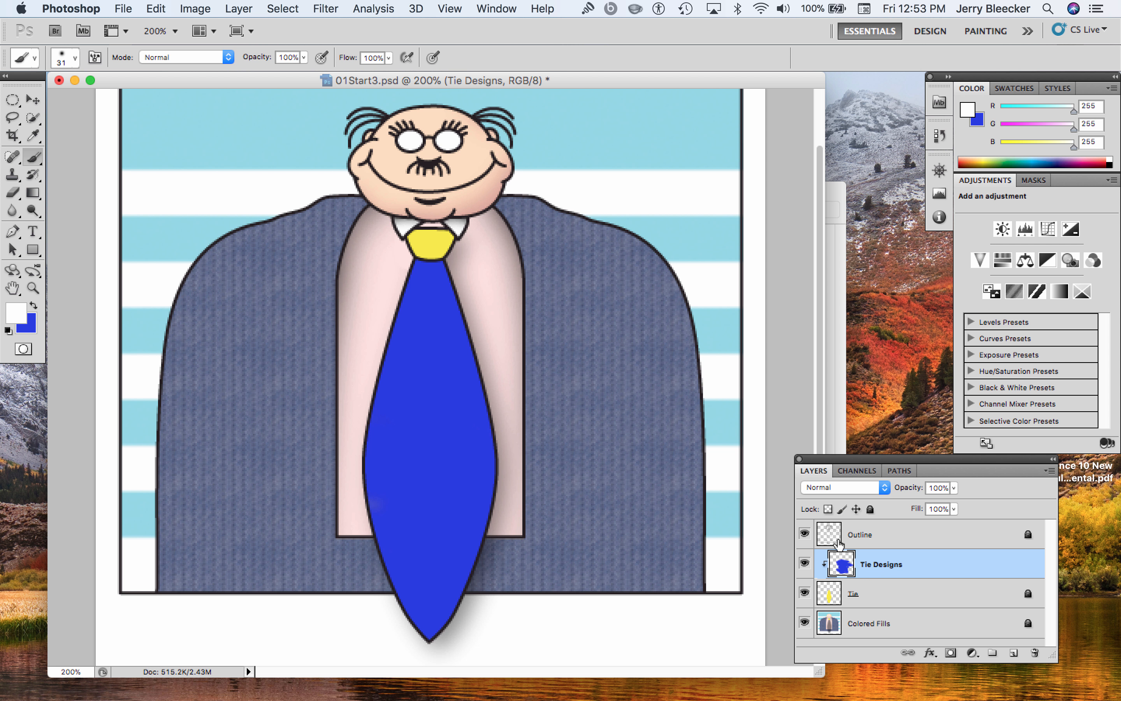
Hide the Tie Designs, Tie and Colored Fills layers so only the Outline layer shows
{"action": "left_click", "coordinate": [804, 564]}
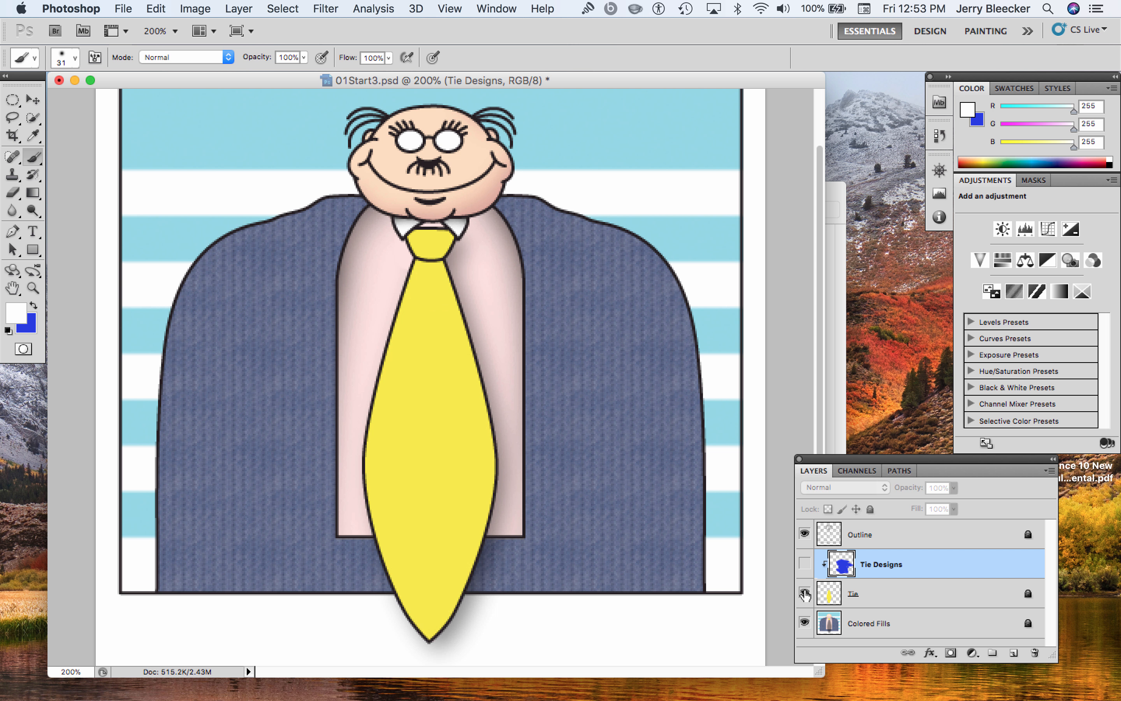
{"action": "left_click", "coordinate": [805, 594]}
{"action": "left_click", "coordinate": [805, 623]}
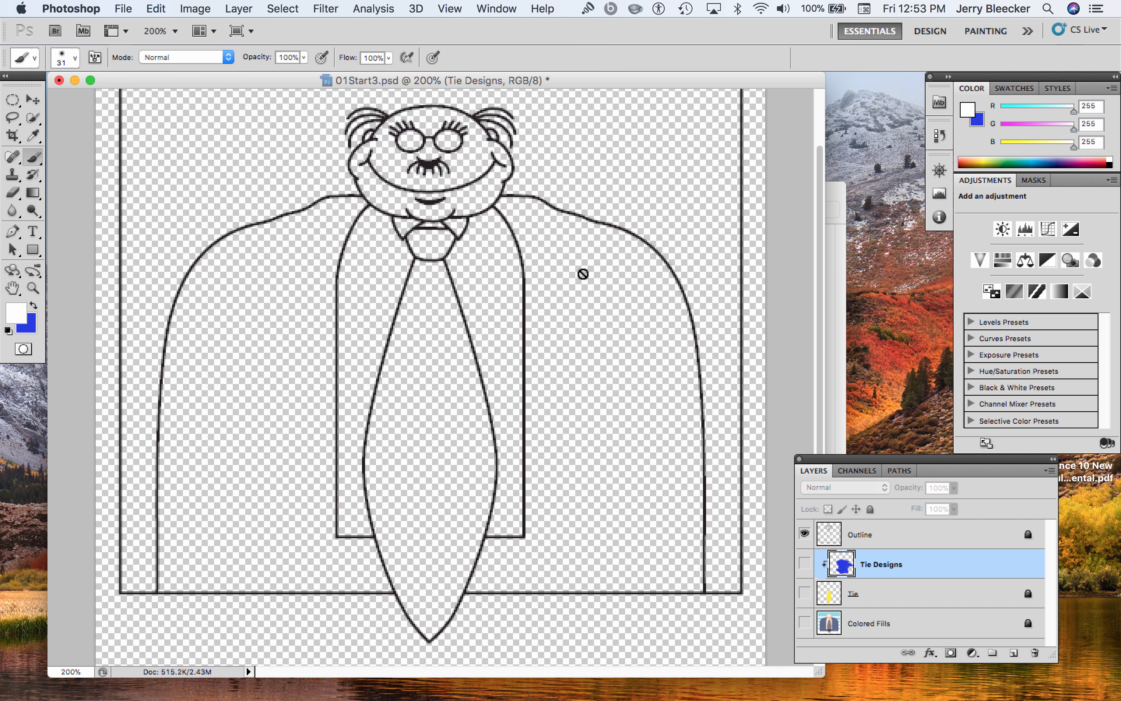
Examine the pixels of the man's face outline up close at about 835% zoom, with the face centered in view
{"action": "left_click", "coordinate": [34, 288]}
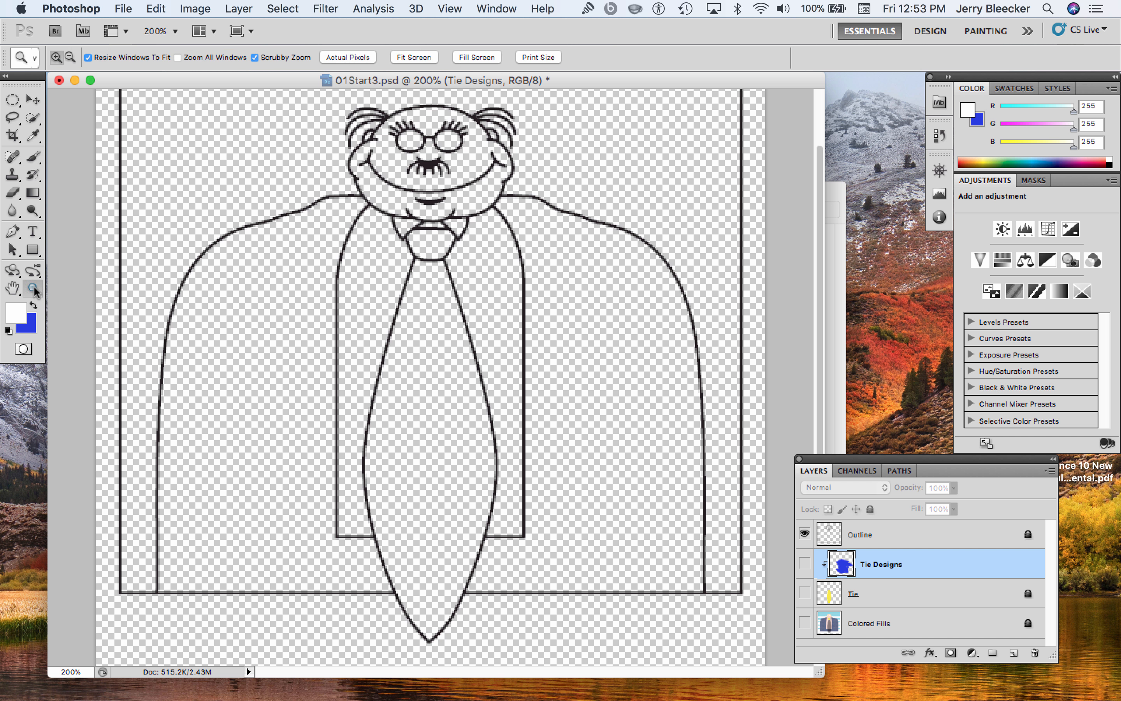
{"action": "left_click_drag", "start_coordinate": [403, 162], "coordinate": [620, 242]}
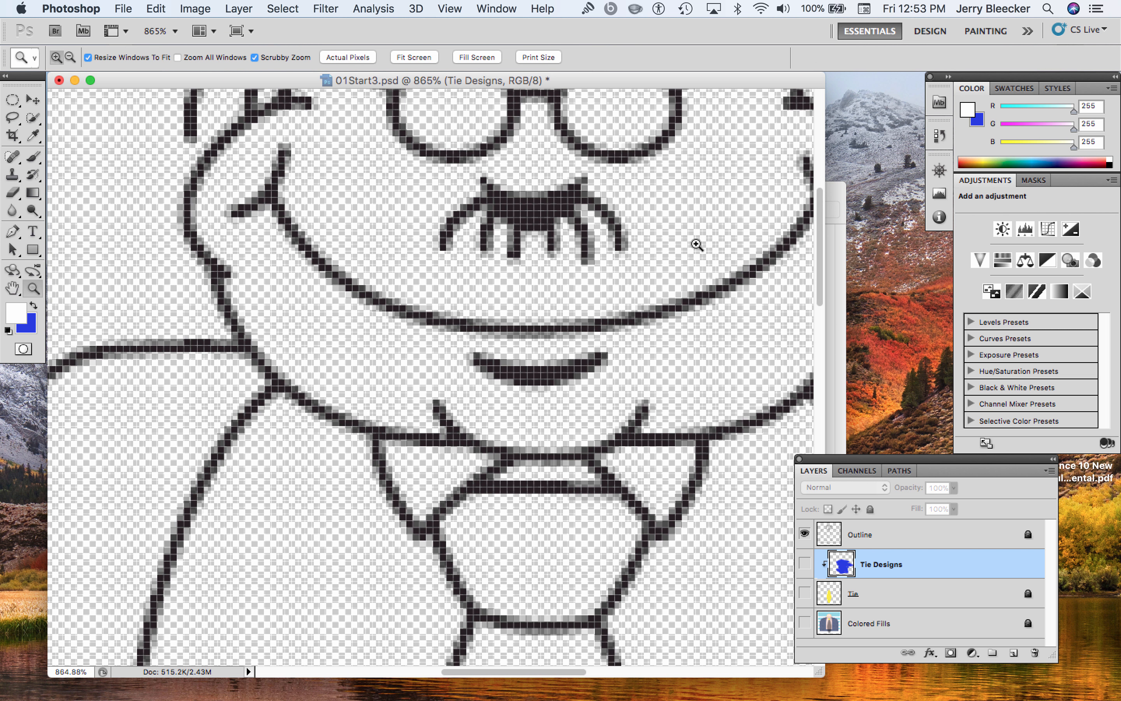
{"action": "left_click", "coordinate": [690, 252]}
{"action": "left_click_drag", "start_coordinate": [428, 357], "coordinate": [398, 296]}
{"action": "key", "text": "v"}
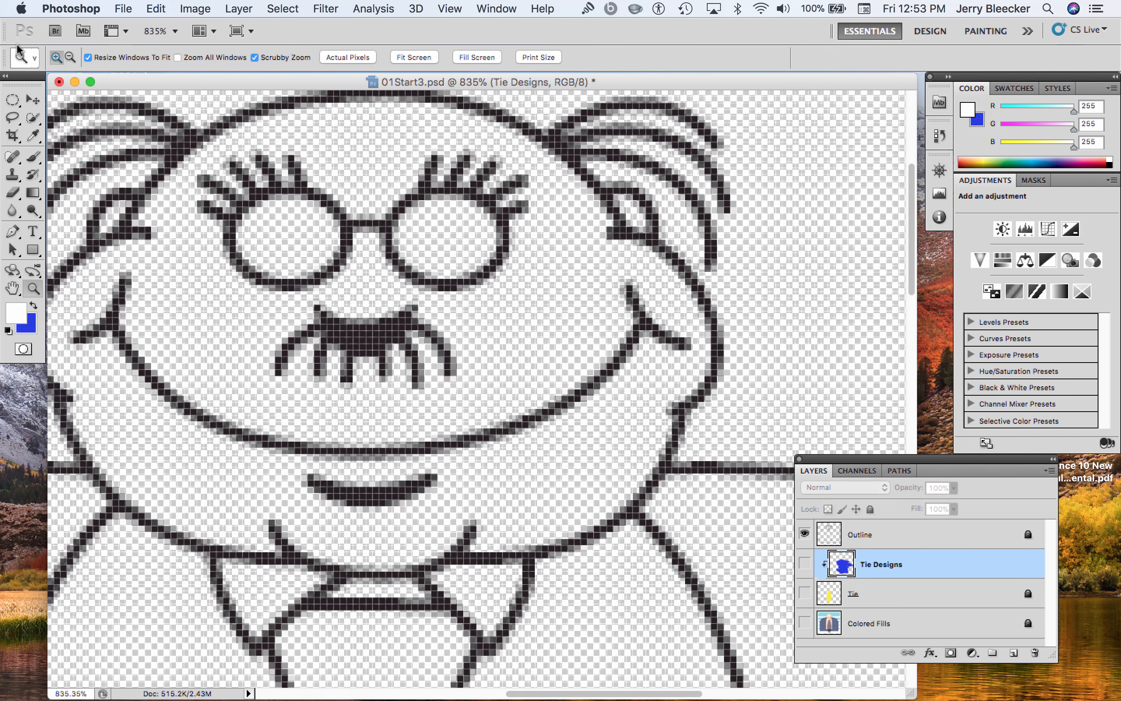
{"action": "left_click", "coordinate": [296, 307]}
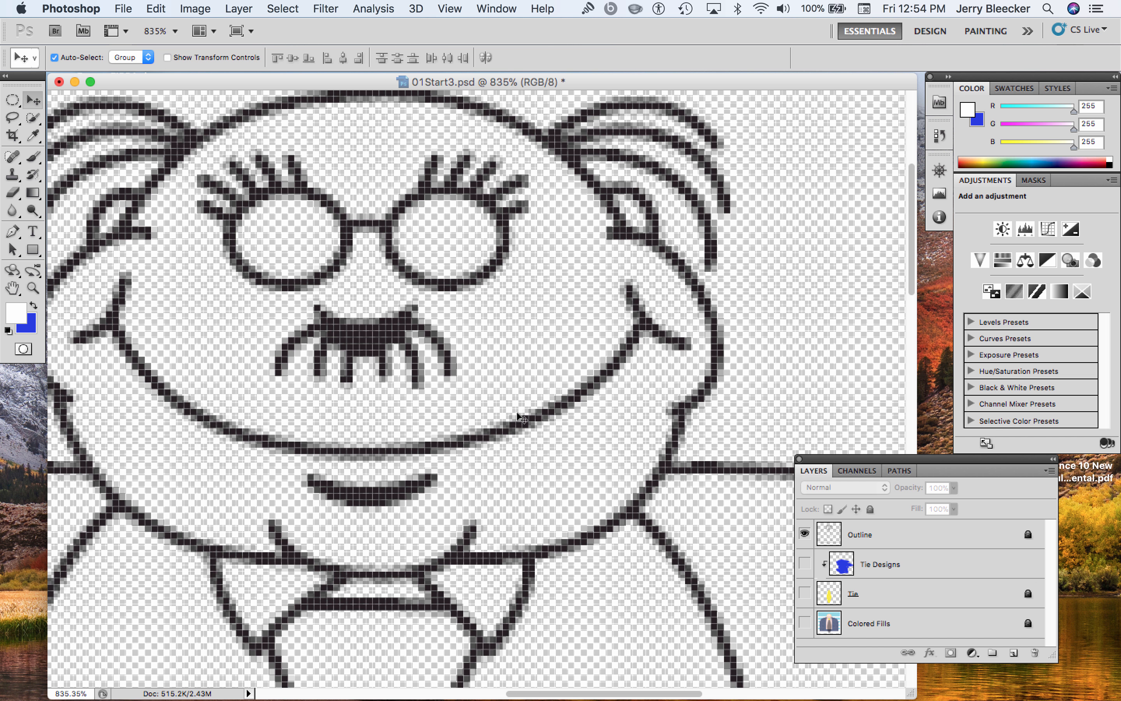
{"action": "left_click_drag", "start_coordinate": [673, 693], "coordinate": [647, 696]}
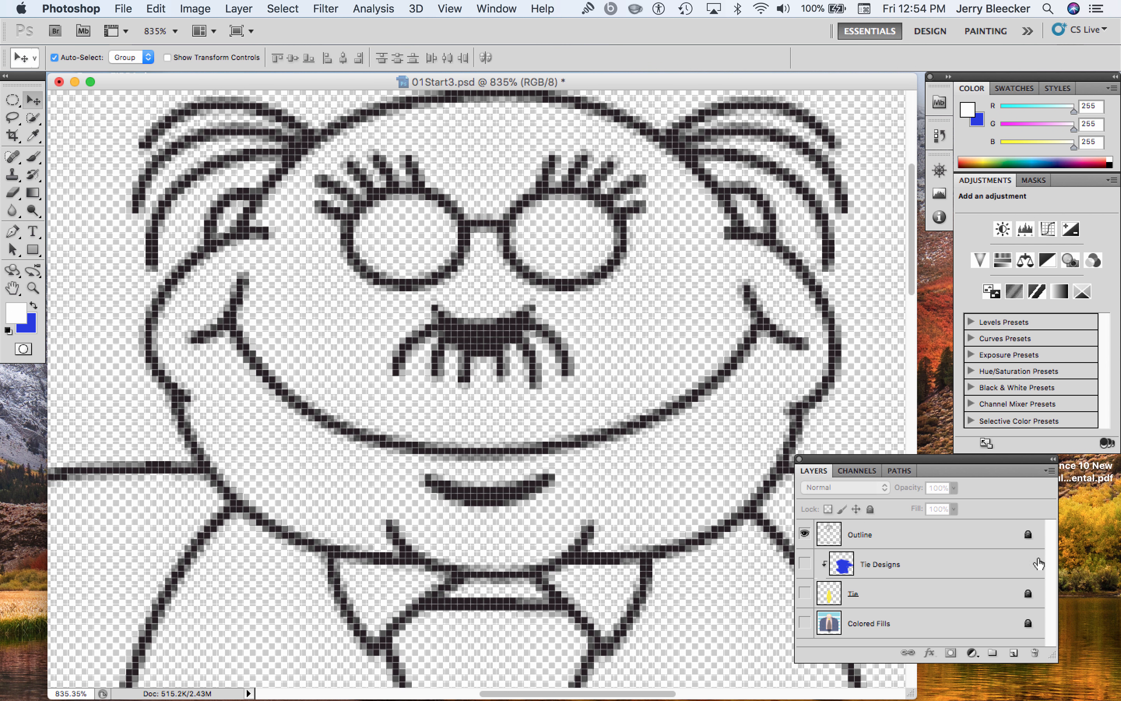
Select the Outline layer and remove its lock so it can be edited
{"action": "left_click", "coordinate": [1028, 539]}
{"action": "double_click", "coordinate": [1029, 536]}
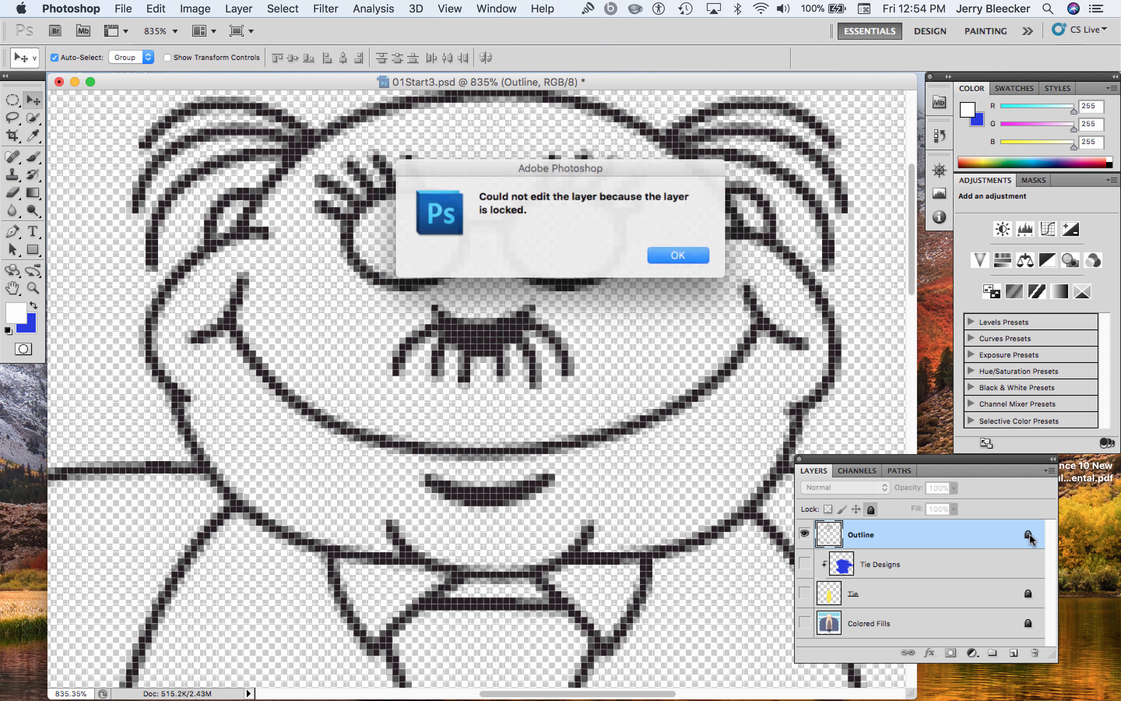
{"action": "left_click", "coordinate": [687, 257]}
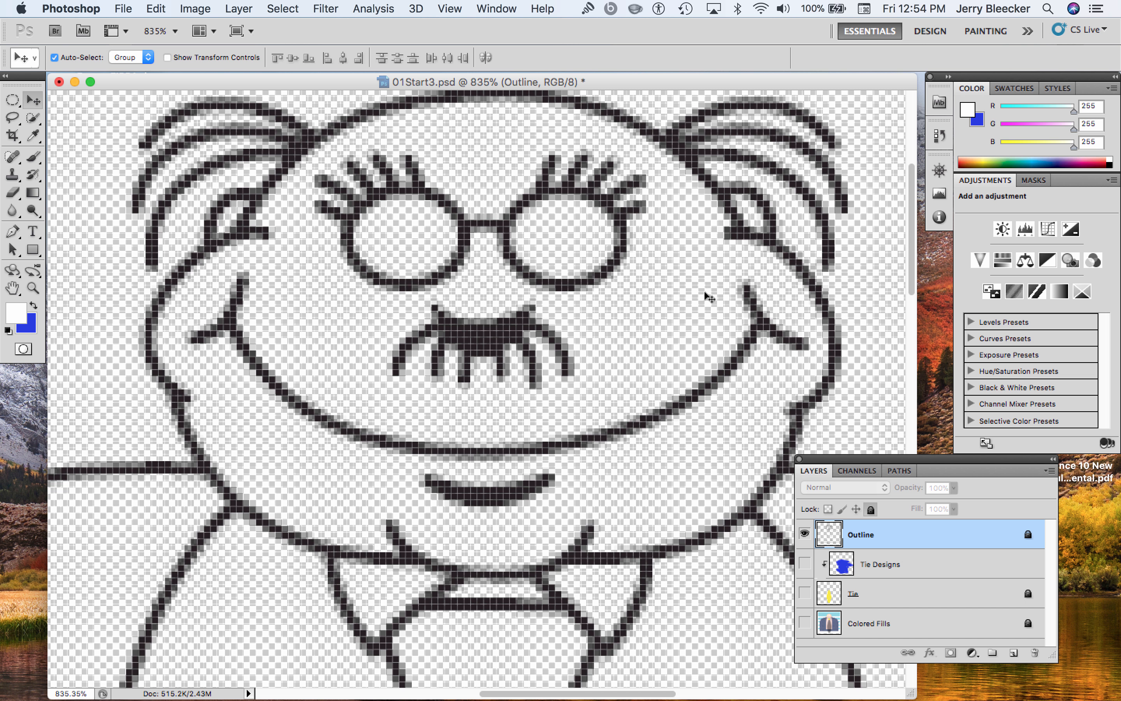
{"action": "left_click", "coordinate": [870, 509]}
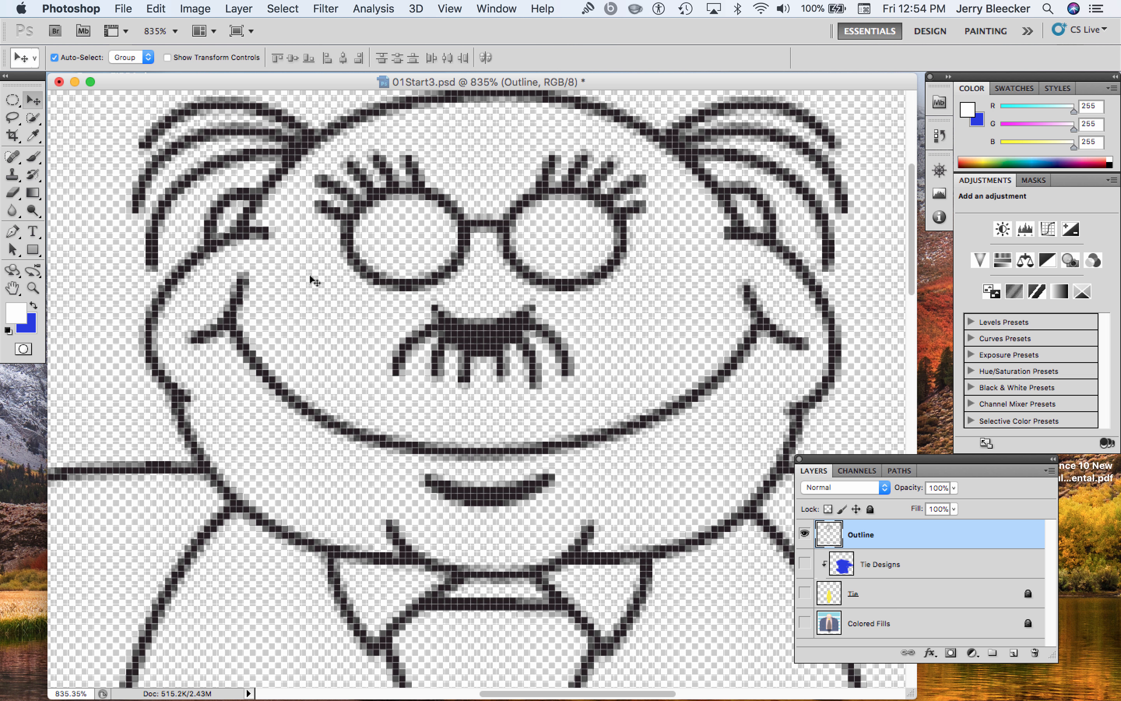
Set up the Eraser with a soft round brush tip, 8 px in size with 0% hardness
{"action": "left_click", "coordinate": [13, 192]}
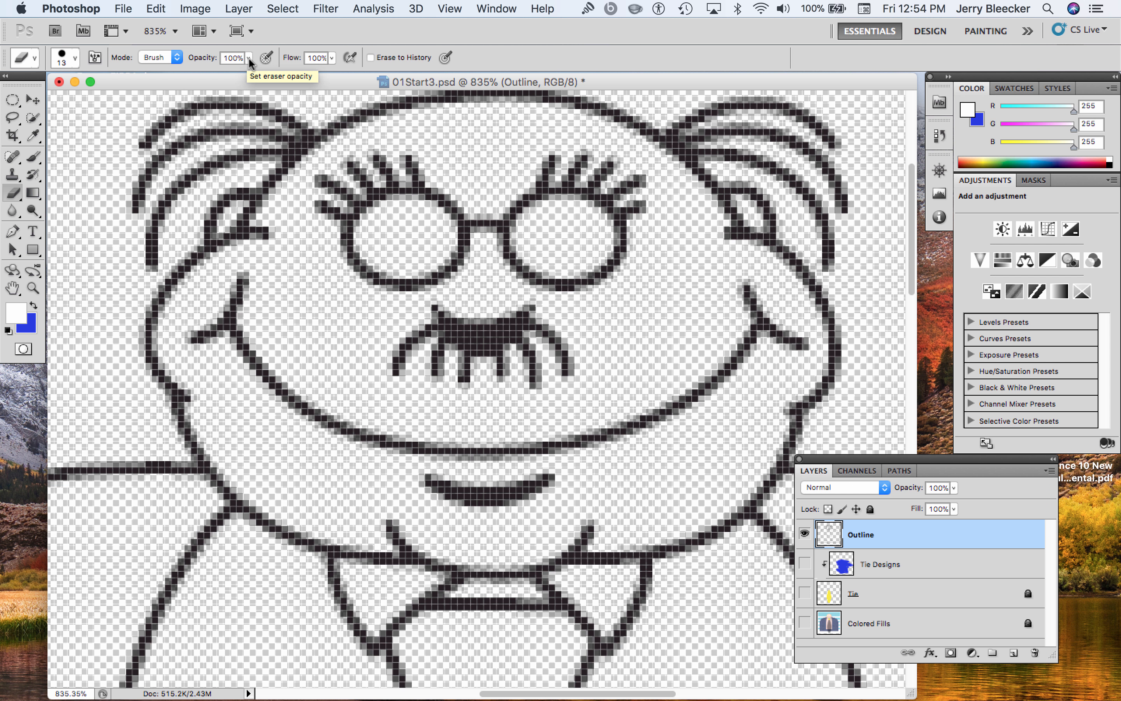
{"action": "left_click", "coordinate": [75, 58]}
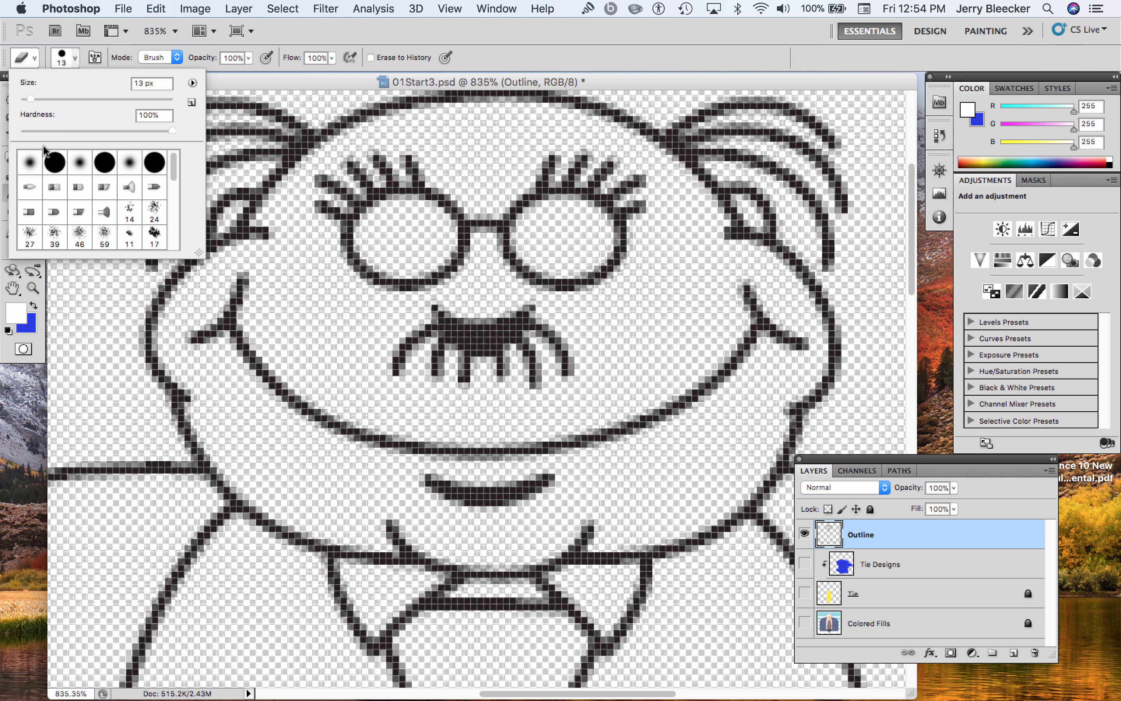
{"action": "left_click", "coordinate": [30, 163]}
{"action": "left_click_drag", "start_coordinate": [30, 98], "coordinate": [27, 98]}
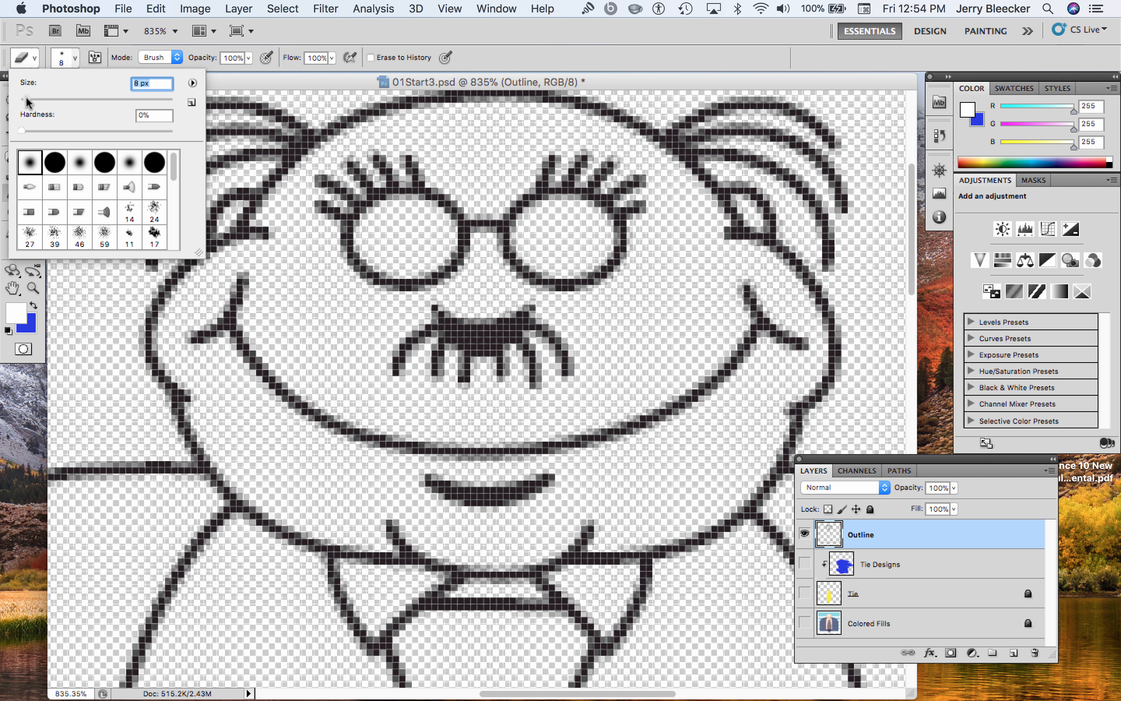
{"action": "left_click", "coordinate": [318, 337]}
Erase the hairs hanging below and beside the man's nose on the Outline layer, leaving the dark nose shape
{"action": "mouse_move", "coordinate": [389, 374]}
{"action": "left_mouse_down"}
{"action": "mouse_move", "coordinate": [408, 340]}
{"action": "mouse_move", "coordinate": [418, 371]}
{"action": "mouse_move", "coordinate": [510, 380]}
{"action": "mouse_move", "coordinate": [545, 366]}
{"action": "mouse_move", "coordinate": [562, 332]}
{"action": "mouse_move", "coordinate": [553, 334]}
{"action": "mouse_move", "coordinate": [582, 369]}
{"action": "mouse_move", "coordinate": [564, 377]}
{"action": "mouse_move", "coordinate": [539, 363]}
{"action": "mouse_move", "coordinate": [466, 380]}
{"action": "mouse_move", "coordinate": [417, 369]}
{"action": "mouse_move", "coordinate": [405, 338]}
{"action": "left_mouse_up"}
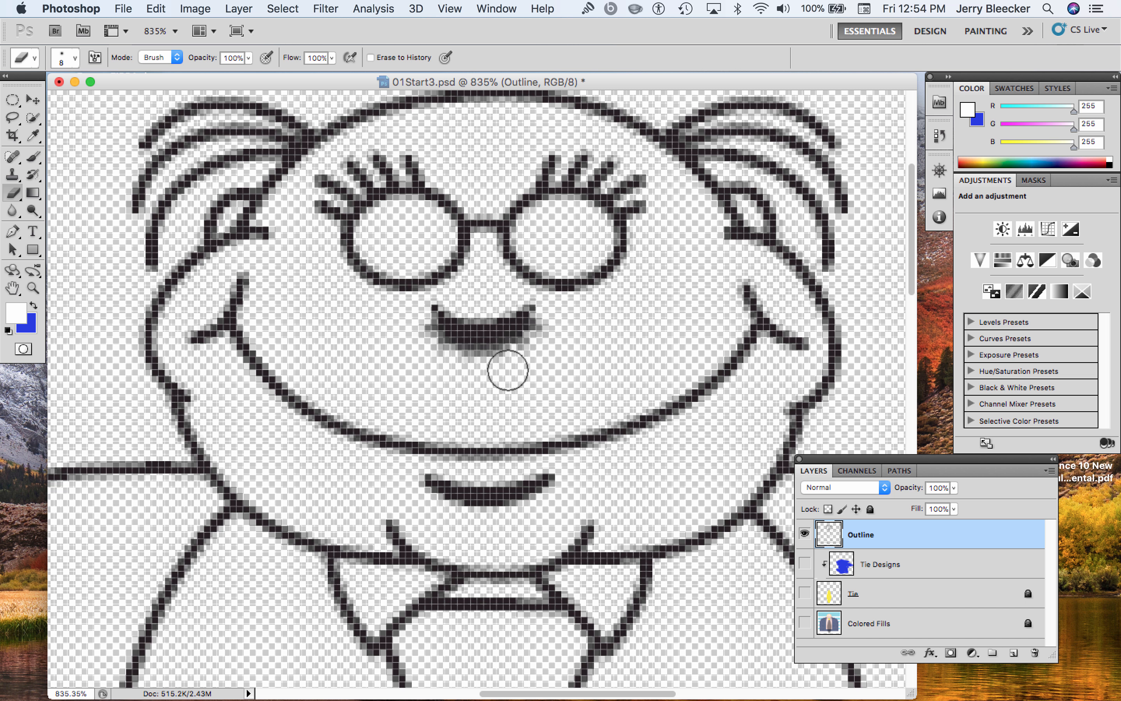
{"action": "mouse_move", "coordinate": [450, 373]}
{"action": "left_mouse_down"}
{"action": "mouse_move", "coordinate": [425, 365]}
{"action": "mouse_move", "coordinate": [416, 343]}
{"action": "left_mouse_up"}
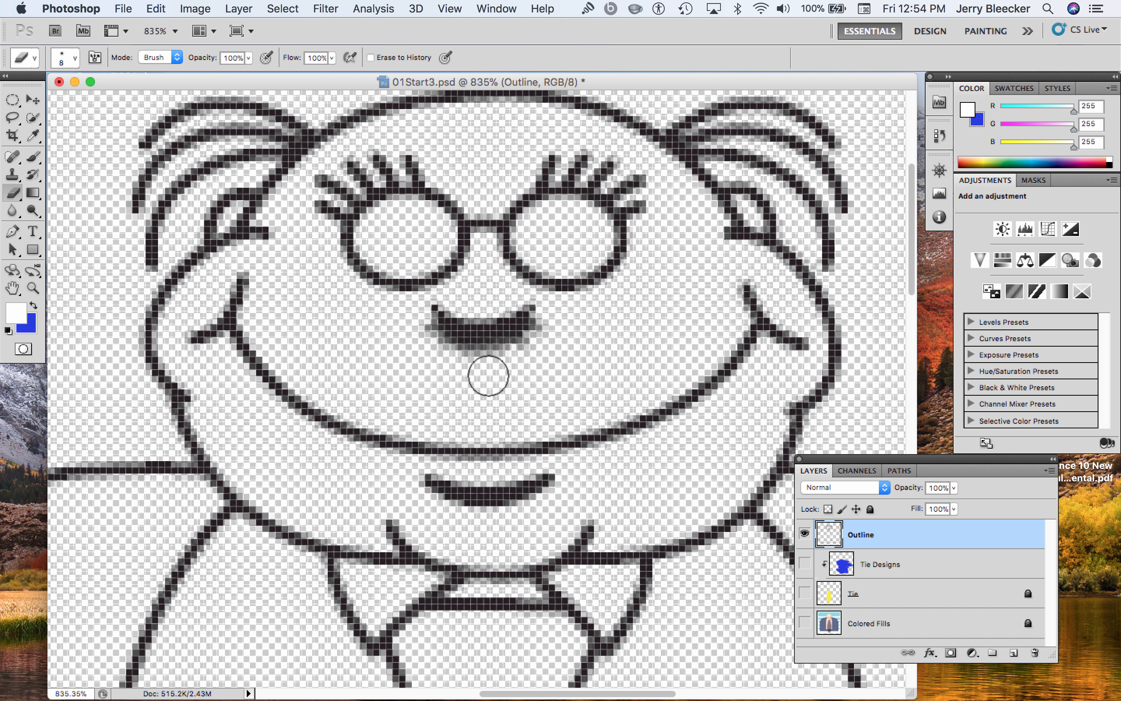
{"action": "left_click_drag", "start_coordinate": [480, 365], "coordinate": [473, 373]}
{"action": "left_click_drag", "start_coordinate": [413, 330], "coordinate": [428, 367]}
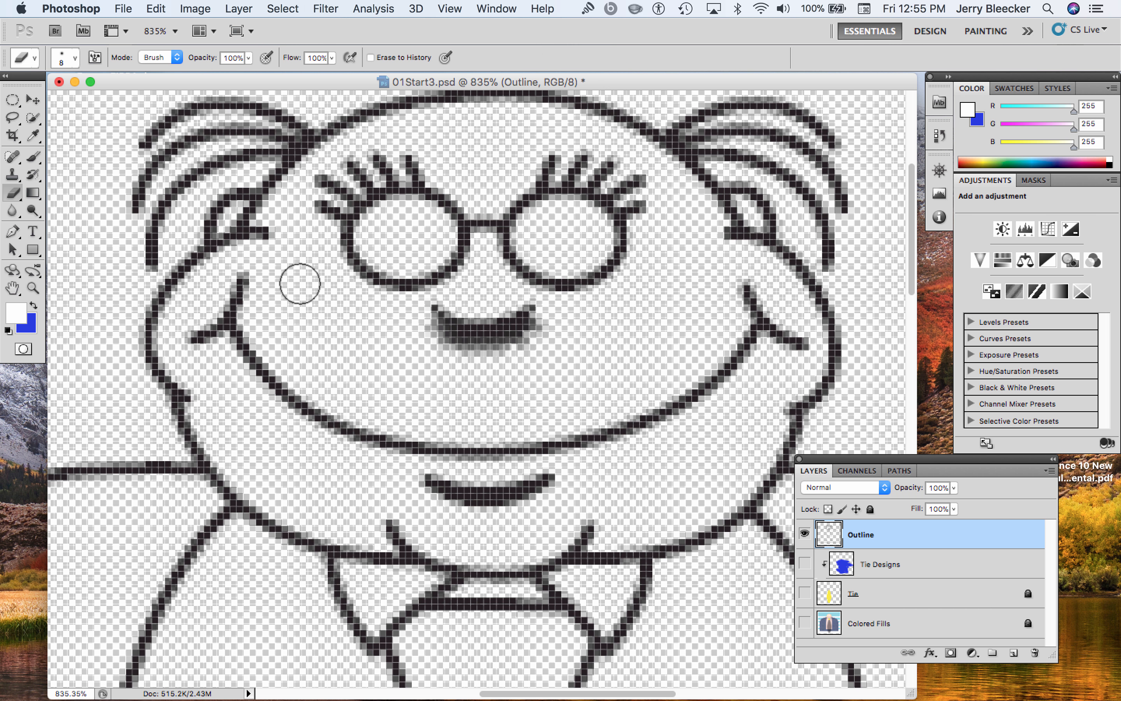
Show the Tie Designs, Tie and Colored Fills layers again with the whole drawing in view at 200%
{"action": "key", "text": "super+minus"}
{"action": "key", "text": "super+minus"}
{"action": "key", "text": "super+minus"}
{"action": "key", "text": "super+minus"}
{"action": "key", "text": "super+minus"}
{"action": "key", "text": "super+minus"}
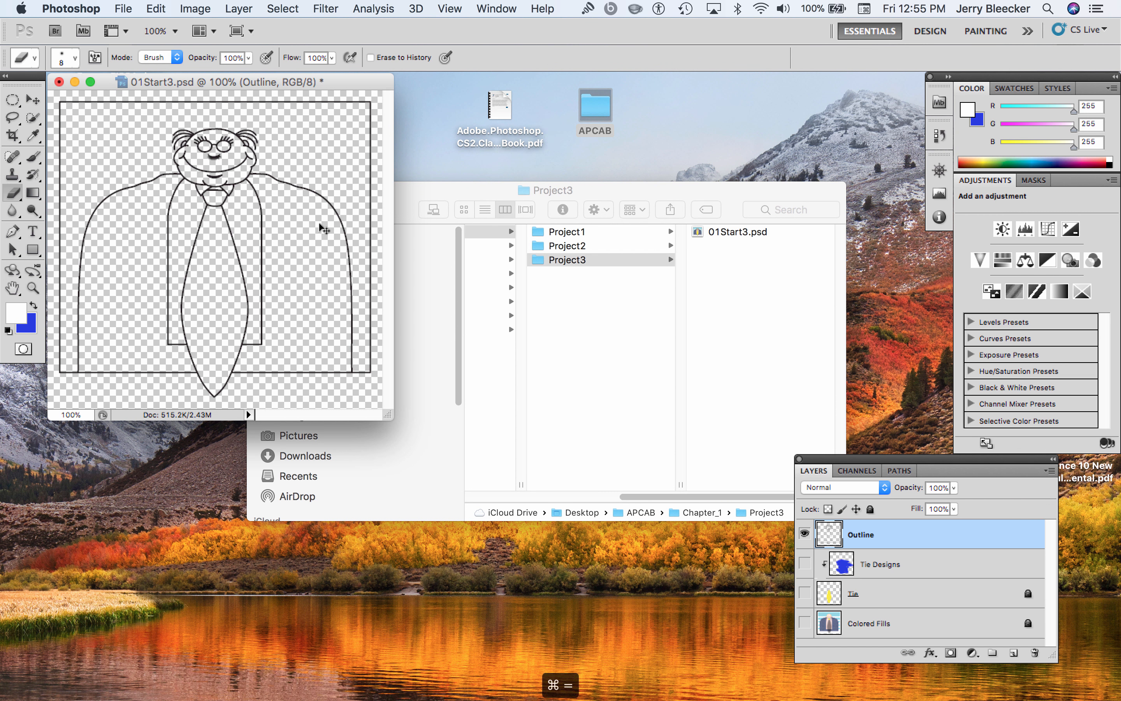
{"action": "key", "text": "super+equal"}
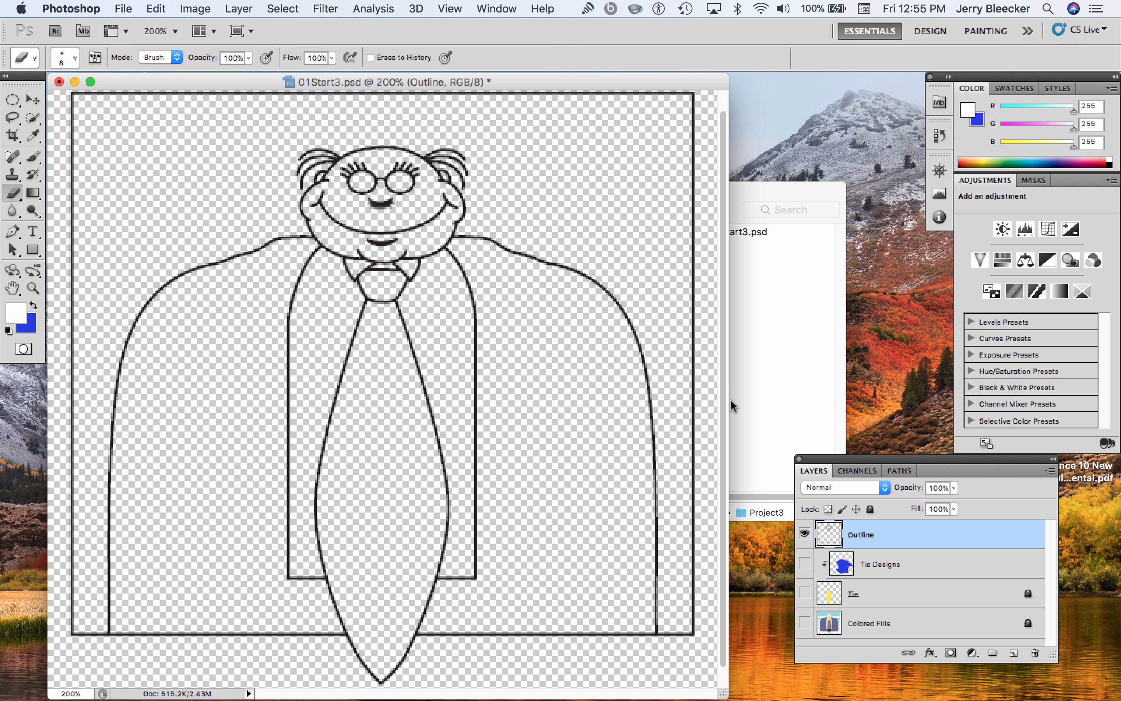
{"action": "left_click", "coordinate": [805, 563]}
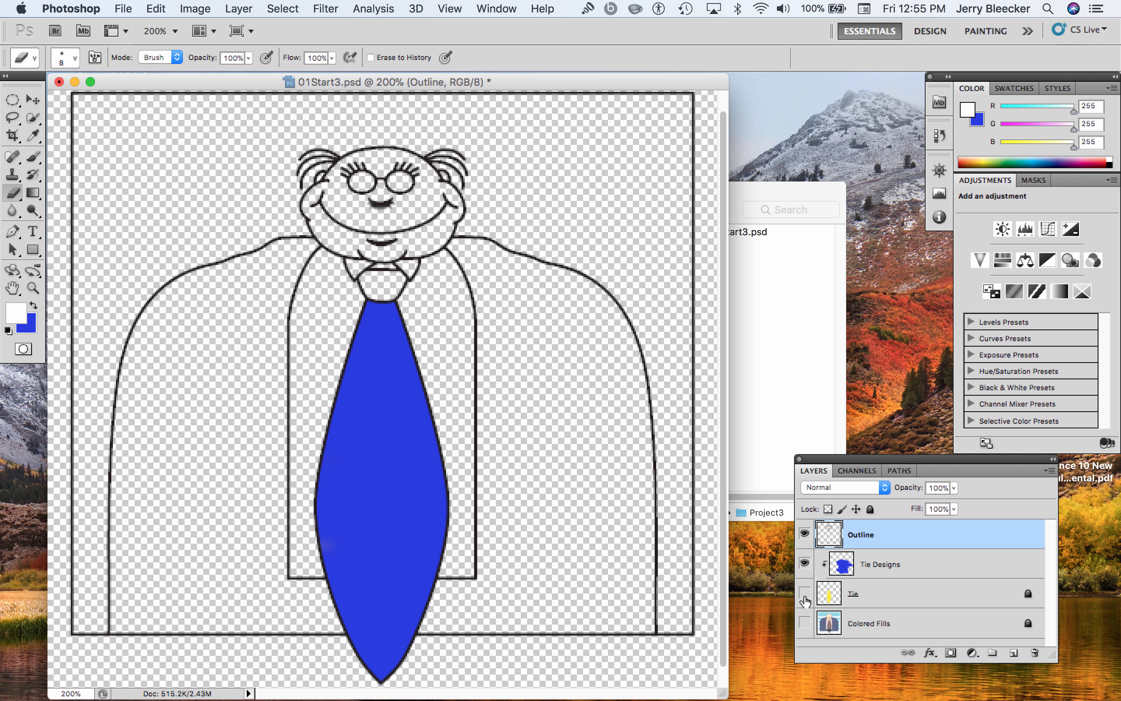
{"action": "left_click", "coordinate": [804, 598]}
{"action": "left_click", "coordinate": [806, 621]}
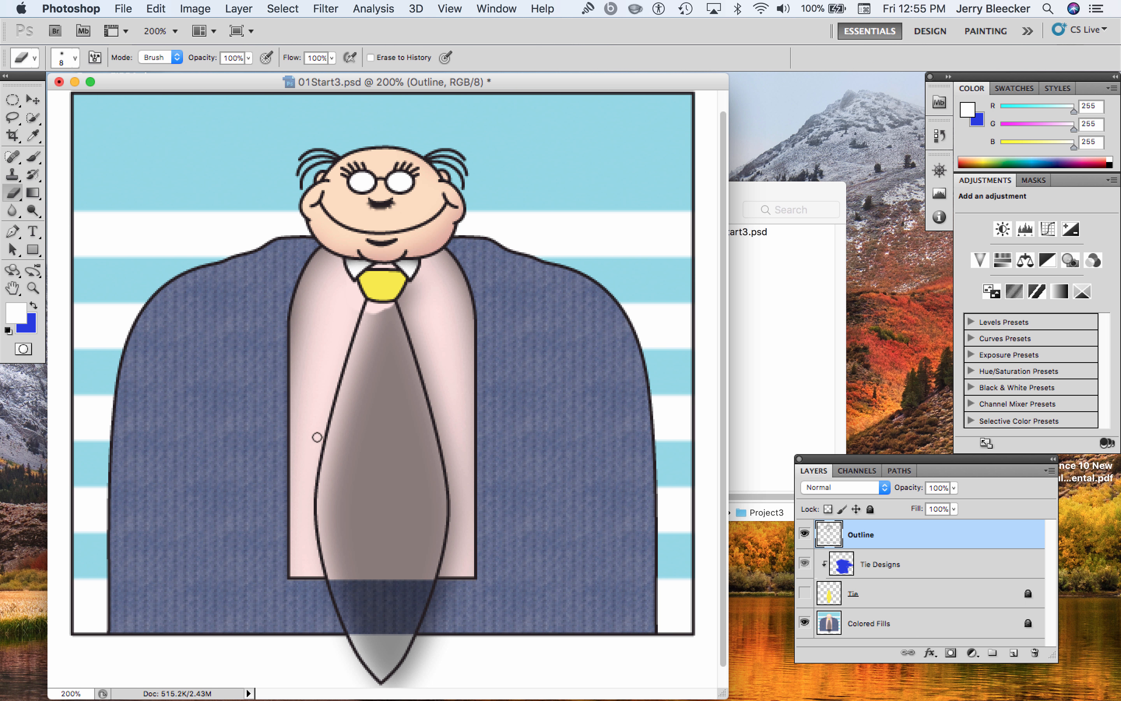
{"action": "left_click", "coordinate": [804, 595]}
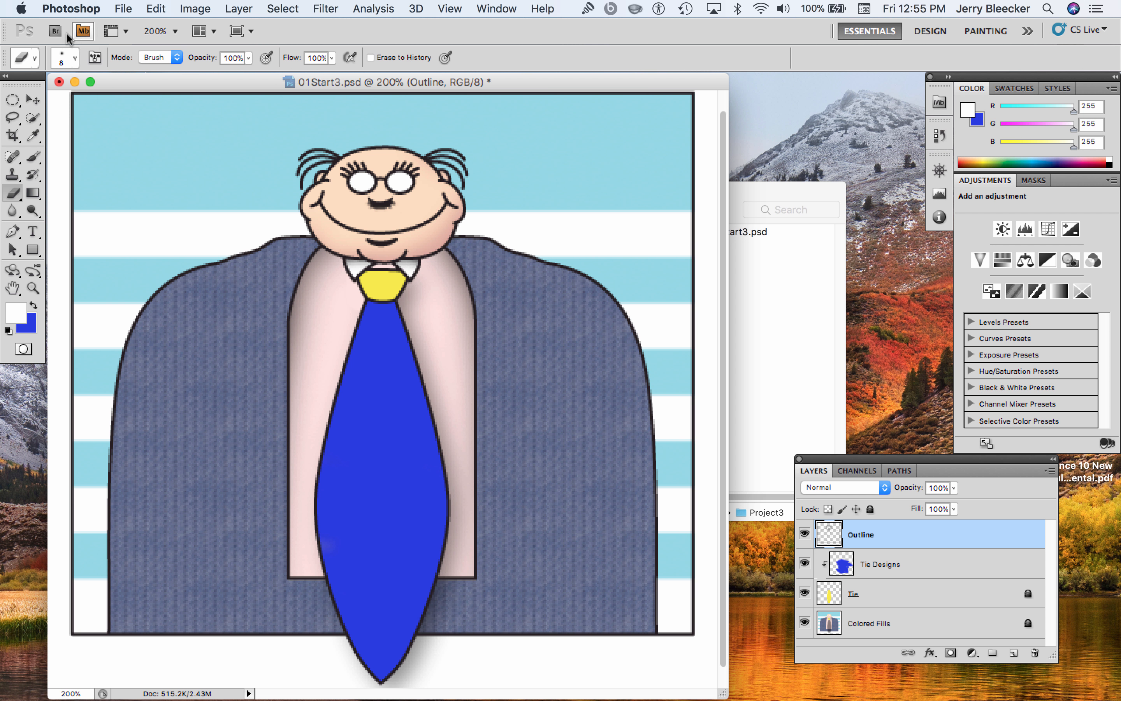
Set up the Brush tool with the 24 px spatter tip
{"action": "left_click", "coordinate": [41, 160]}
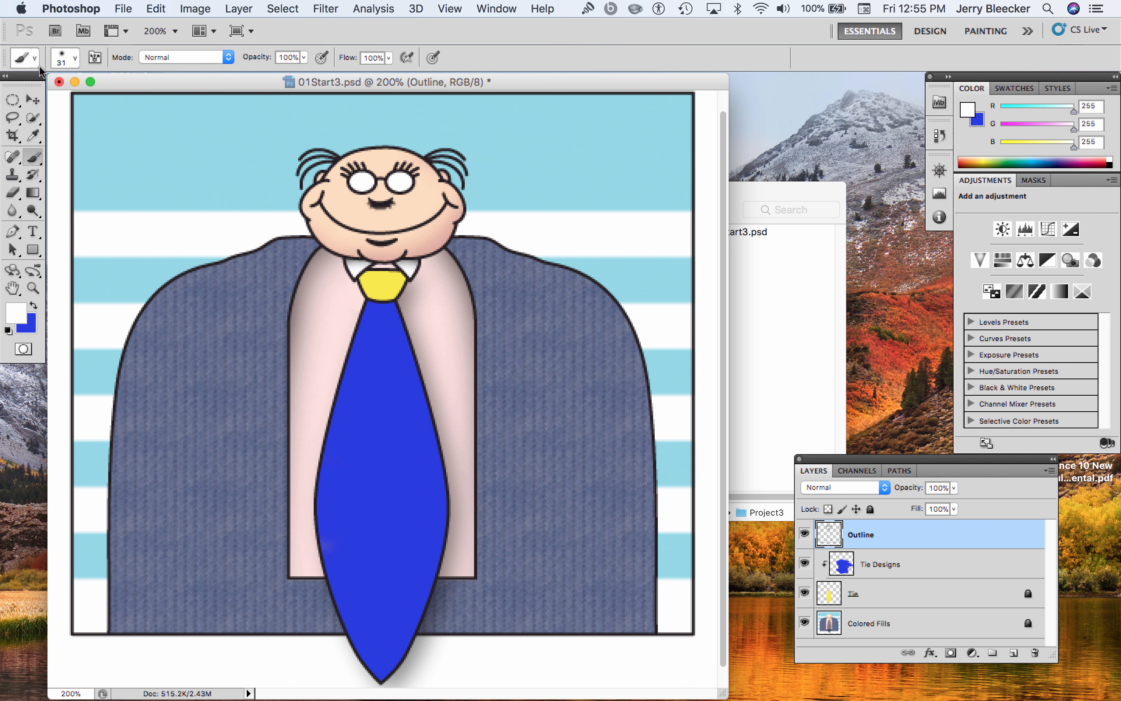
{"action": "left_click", "coordinate": [37, 55]}
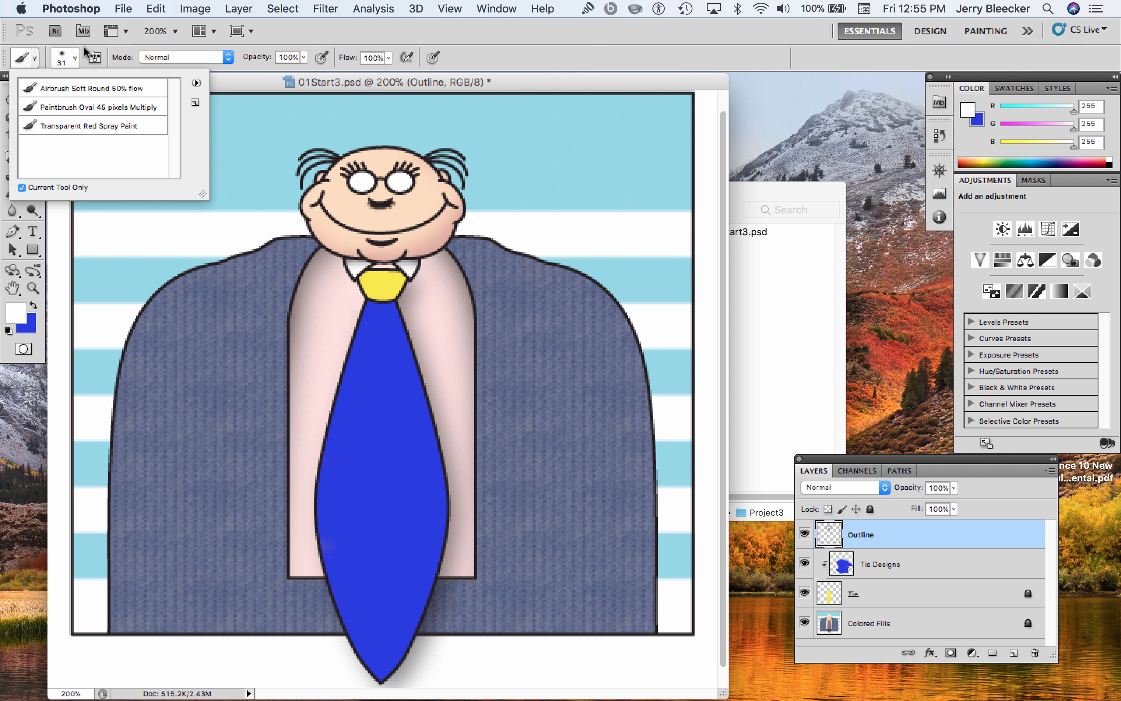
{"action": "left_click", "coordinate": [75, 59]}
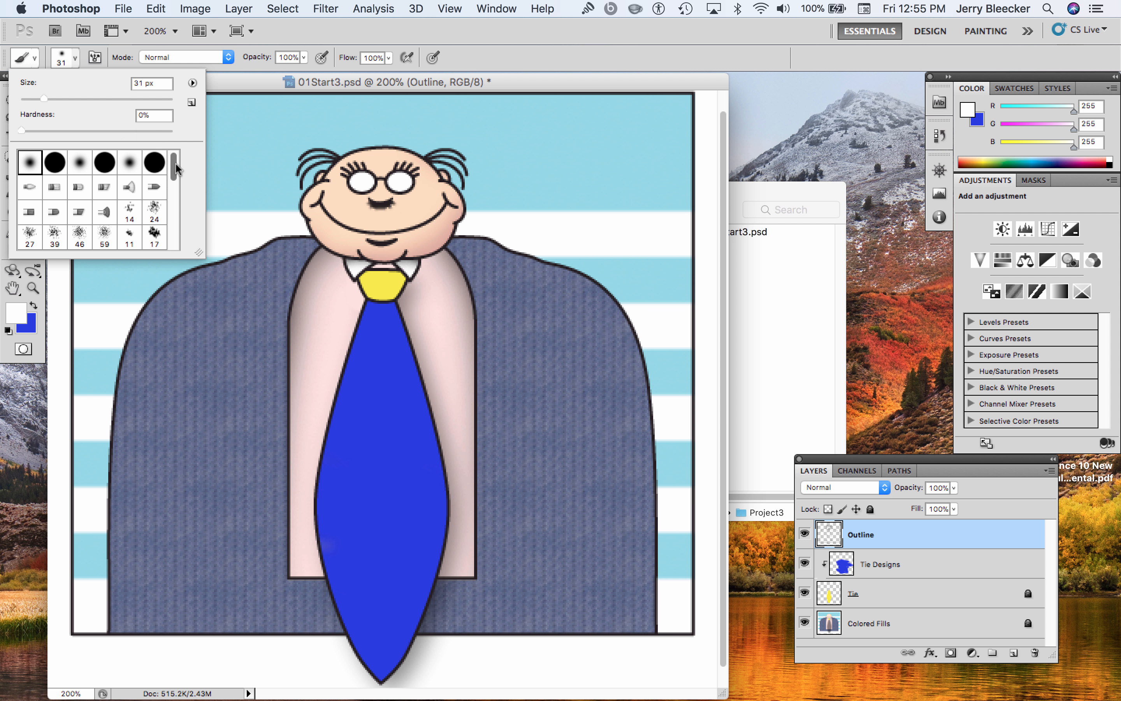
{"action": "left_click", "coordinate": [155, 211]}
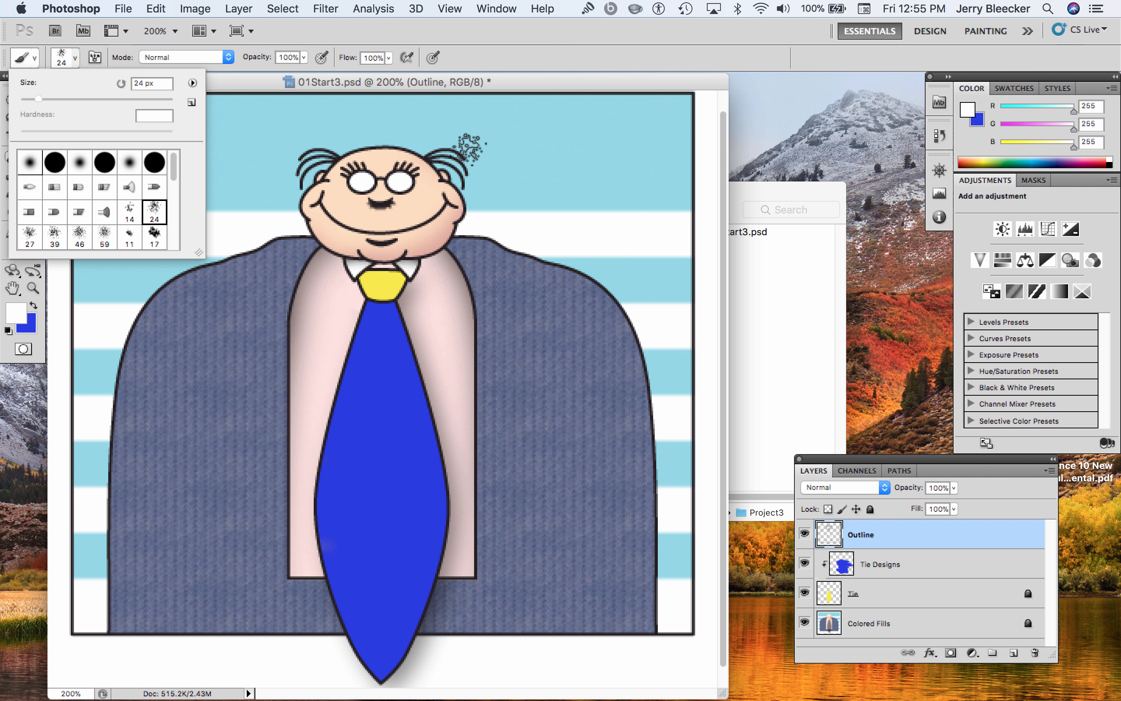
{"action": "left_click", "coordinate": [535, 79]}
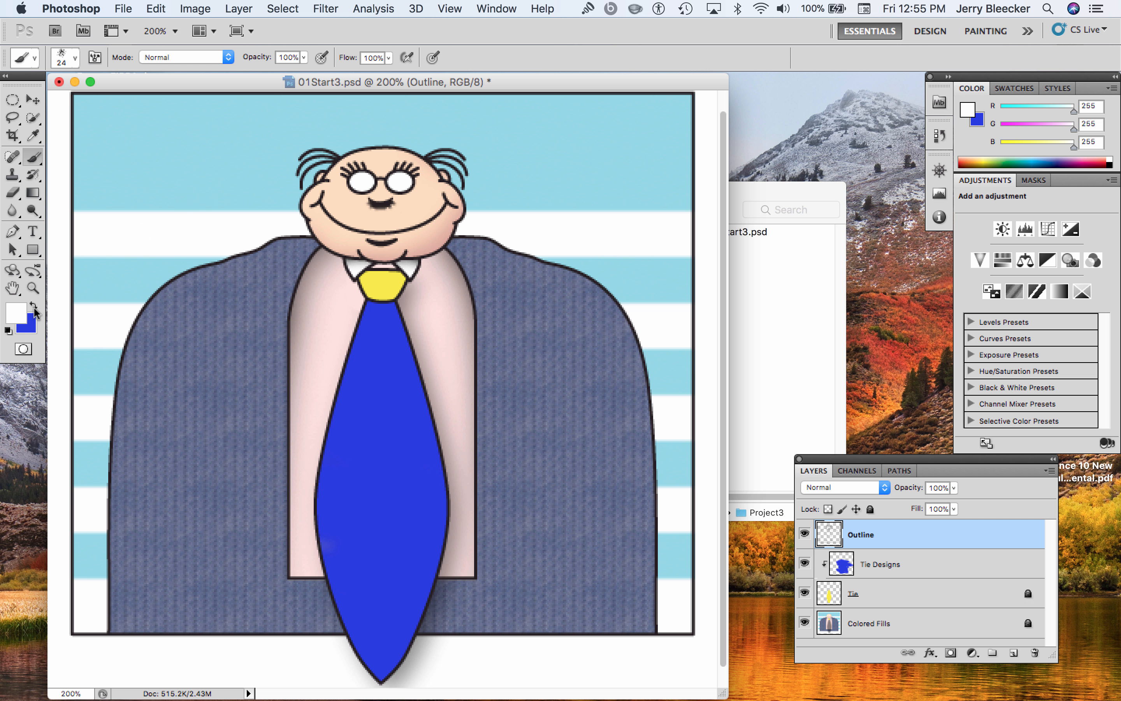
Reset the colors to default black and white, and choose an orange swatch as the foreground color
{"action": "left_click", "coordinate": [7, 329]}
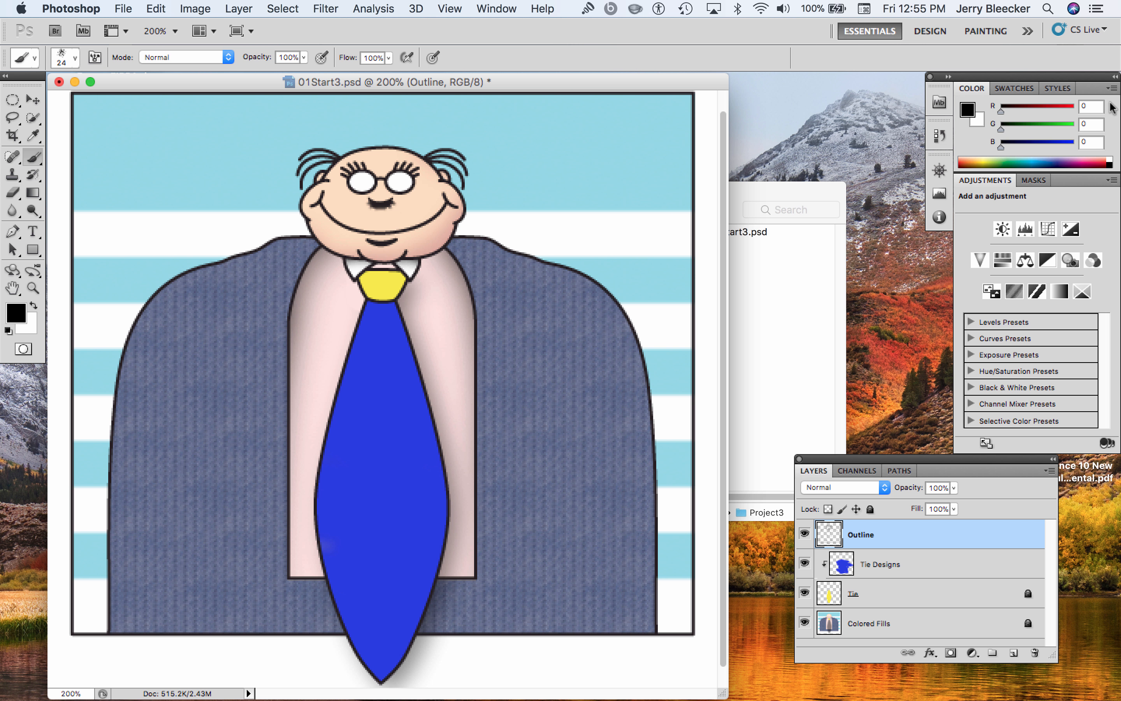
{"action": "left_click", "coordinate": [1029, 90]}
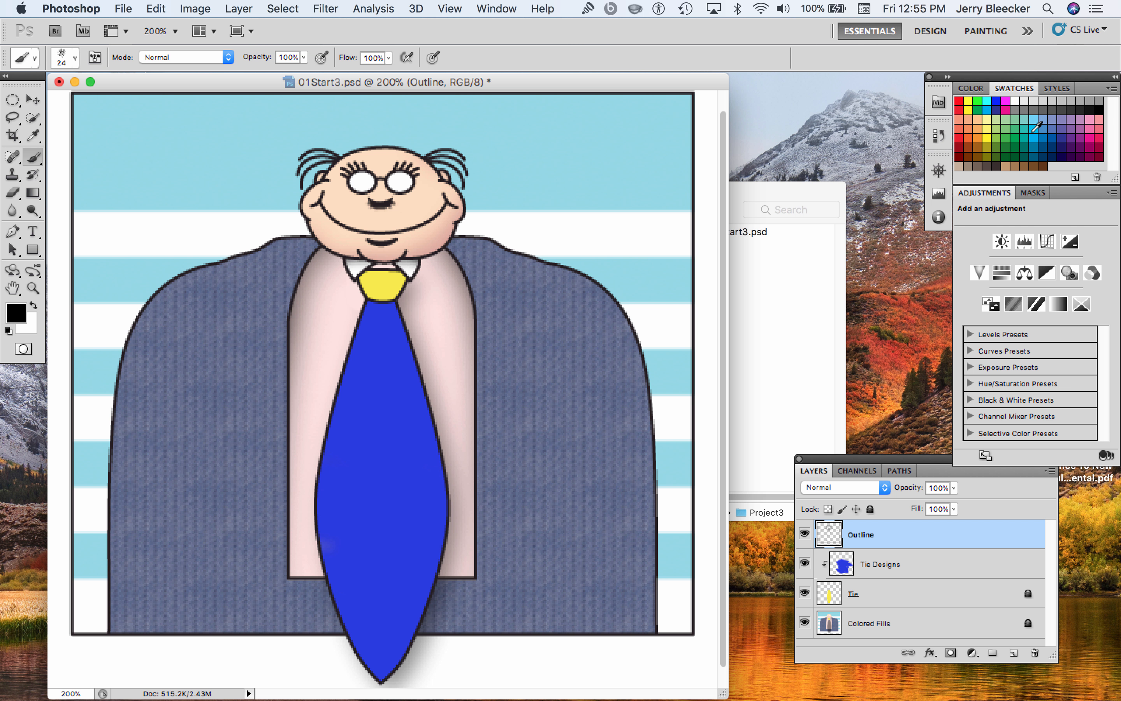
{"action": "left_click", "coordinate": [980, 135]}
Stamp orange spatter marks scattered over the upper and middle part of the tie on the Outline layer
{"action": "left_click", "coordinate": [377, 354]}
{"action": "left_click", "coordinate": [407, 408]}
{"action": "left_click", "coordinate": [360, 408]}
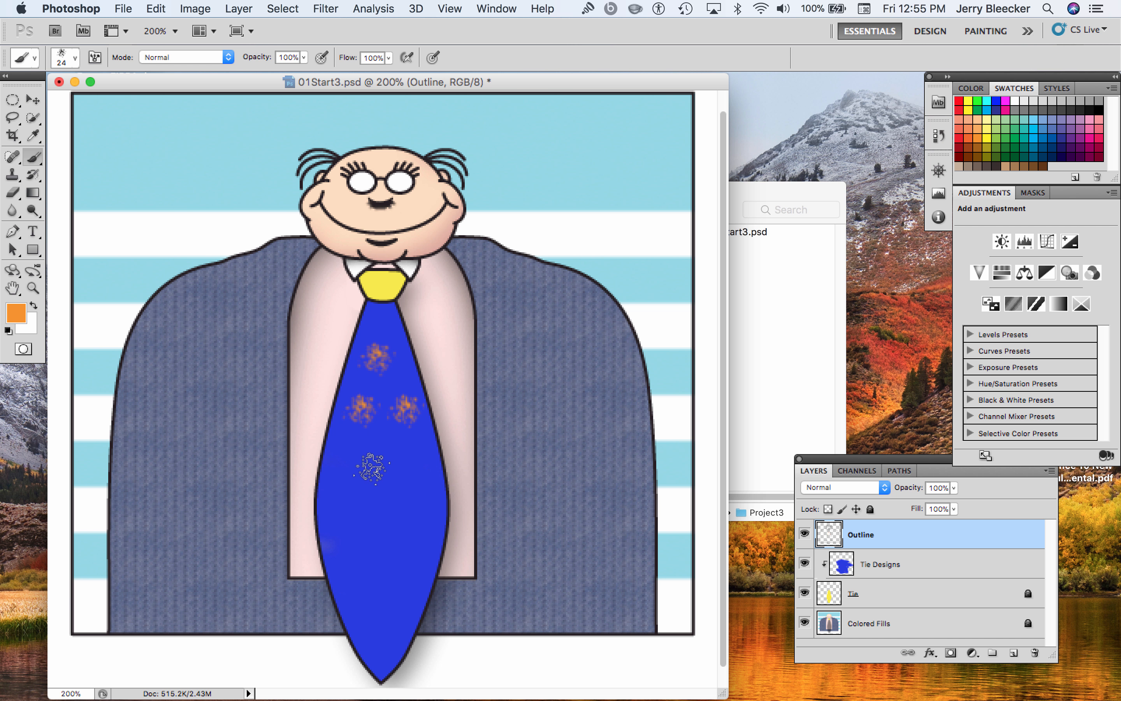
{"action": "left_click", "coordinate": [359, 456]}
{"action": "left_click", "coordinate": [422, 455]}
{"action": "left_click", "coordinate": [388, 503]}
{"action": "left_click", "coordinate": [427, 501]}
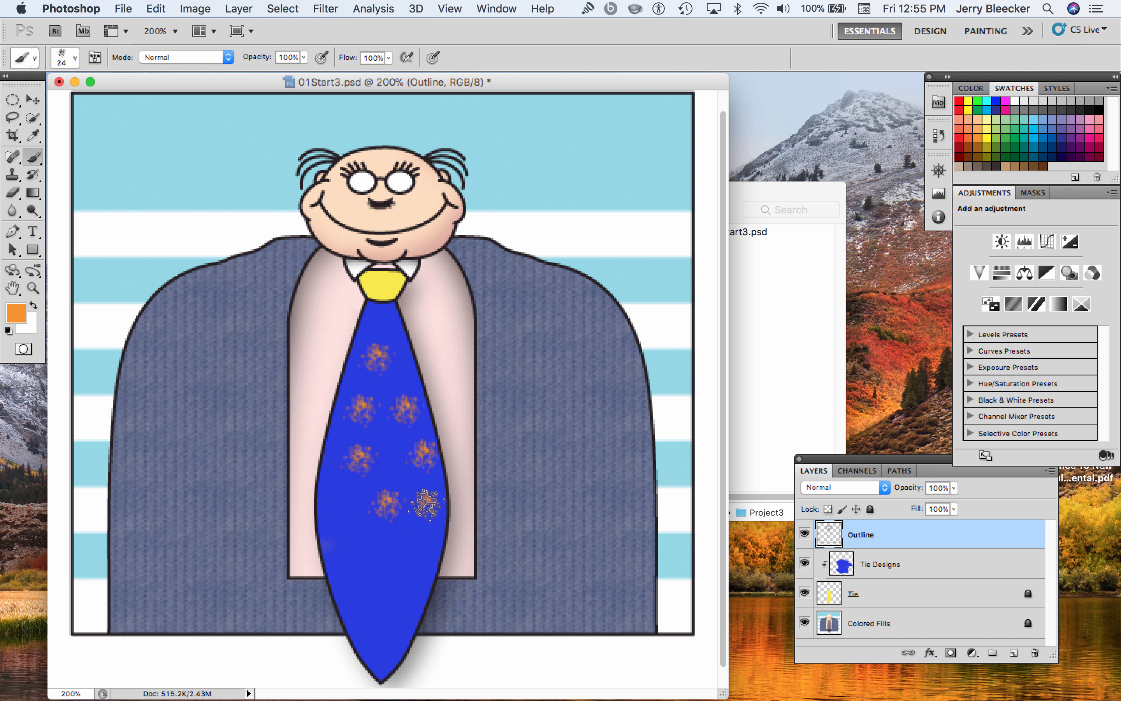
{"action": "left_click", "coordinate": [346, 531]}
{"action": "left_click", "coordinate": [336, 486]}
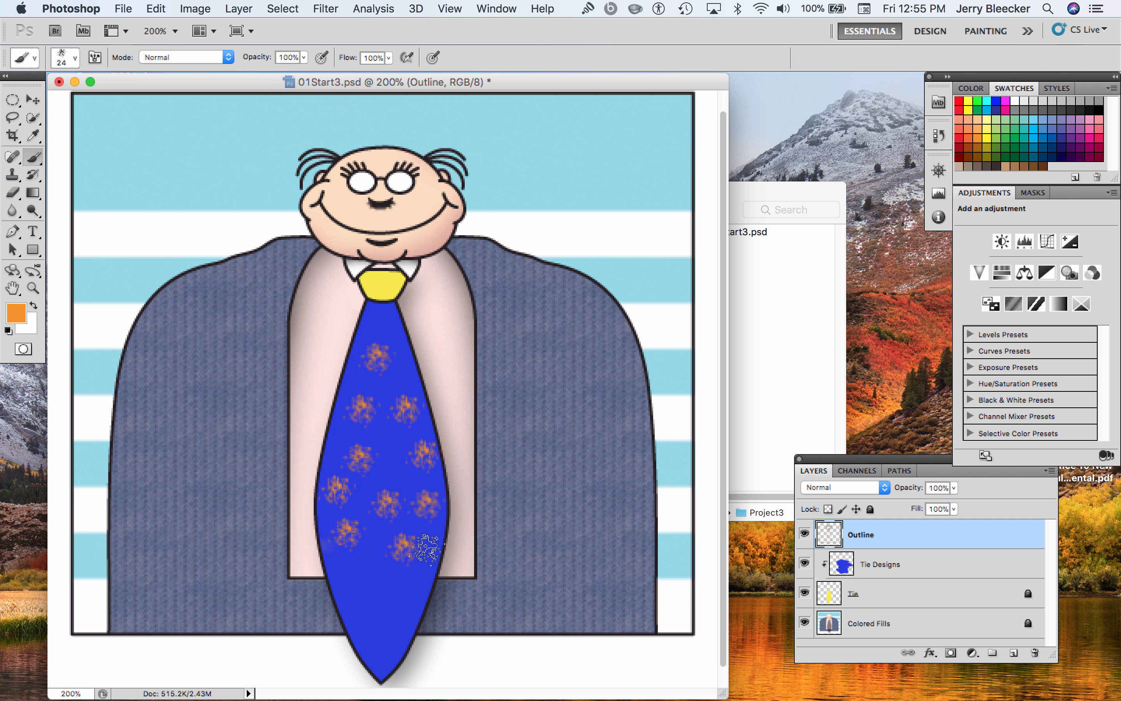
Try an orange stroke down the tie and a diagonal one across it past its edges on the Outline layer, undoing each
{"action": "left_click_drag", "start_coordinate": [396, 438], "coordinate": [373, 565]}
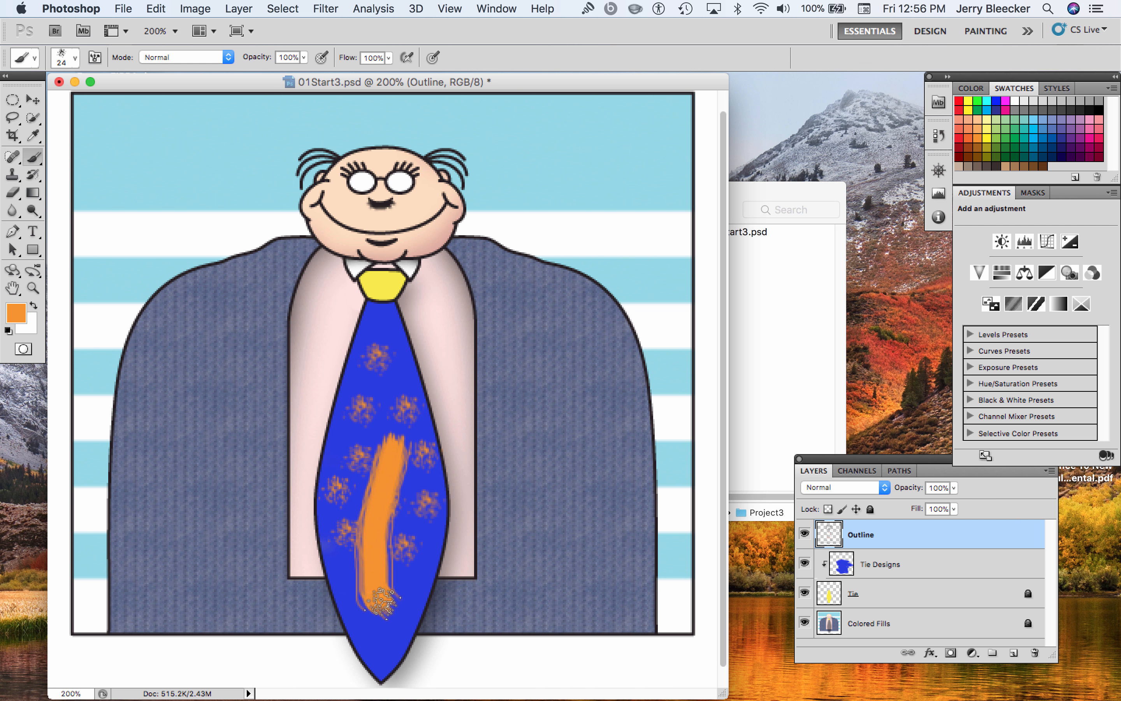
{"action": "key", "text": "super+z"}
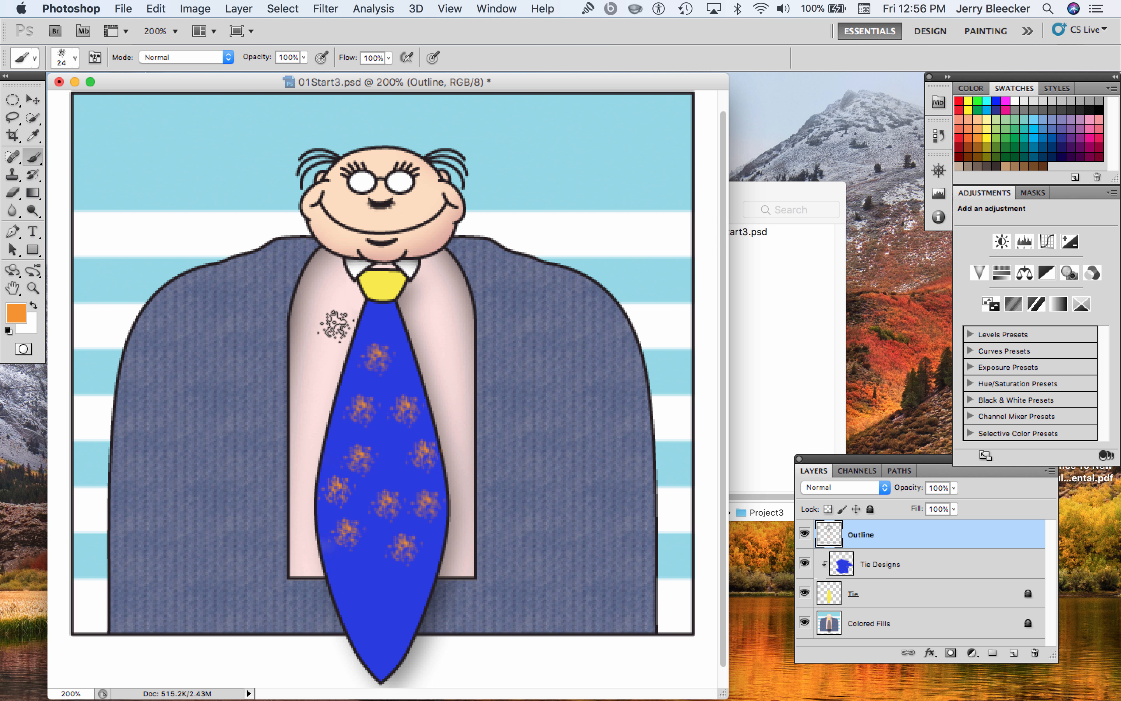
{"action": "left_click_drag", "start_coordinate": [326, 338], "coordinate": [496, 387]}
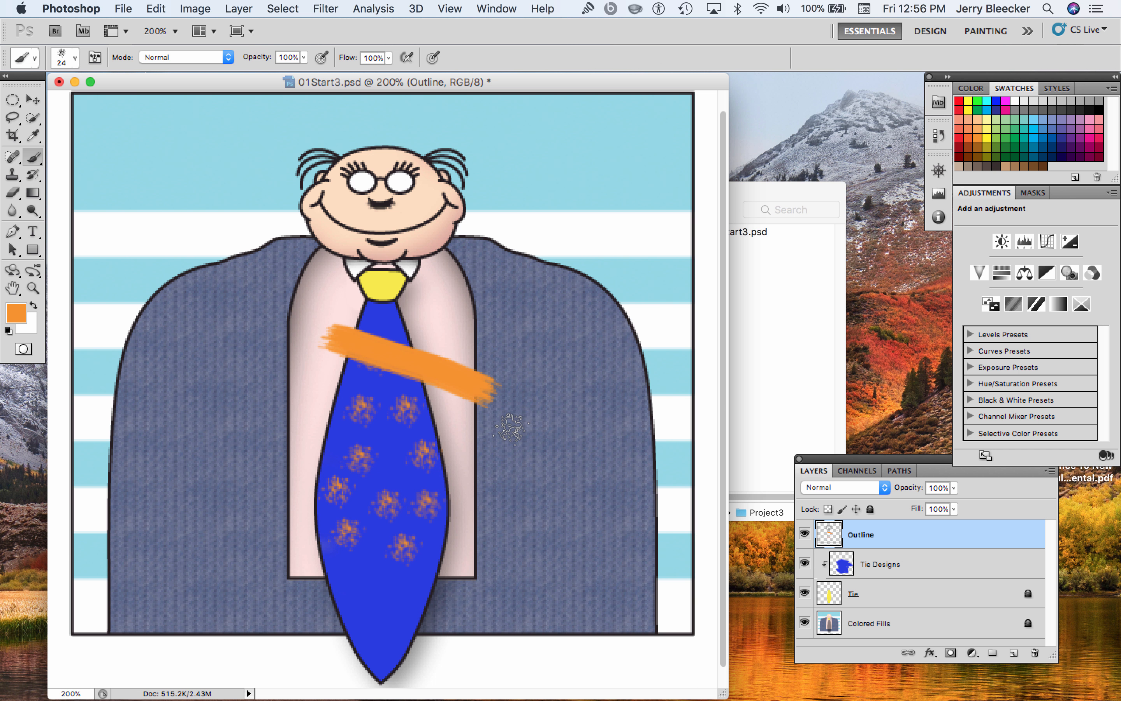
{"action": "key", "text": "super+z"}
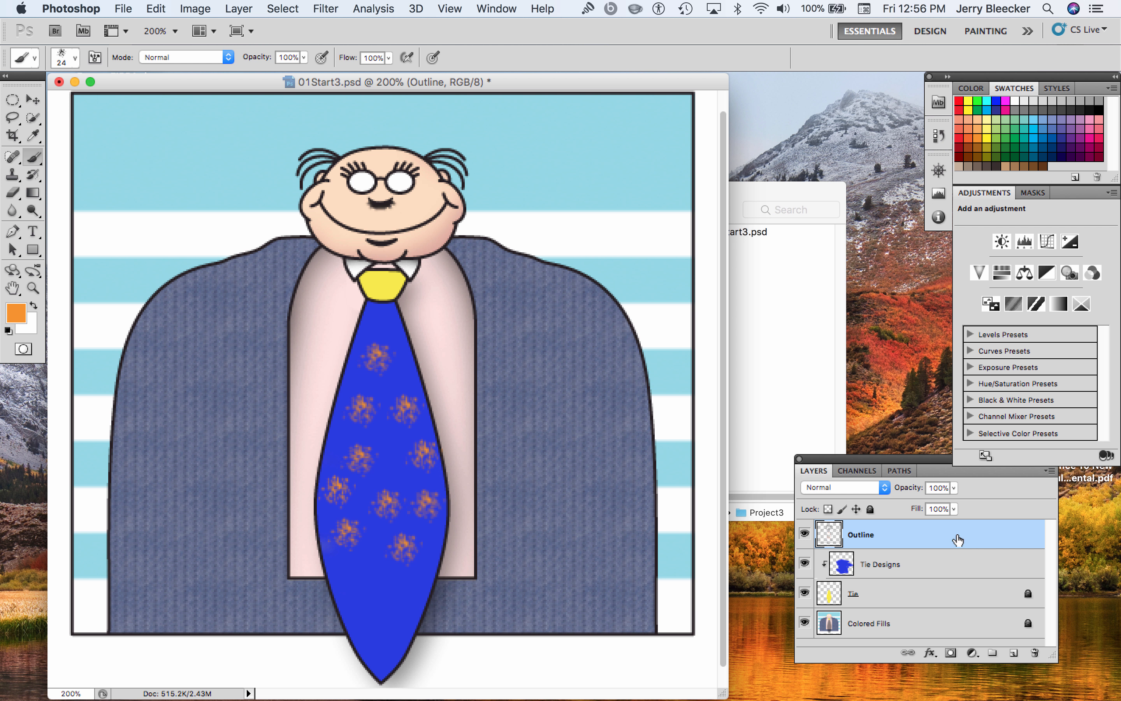
Lock the Outline layer fully, and paint five diagonal orange stripes across the tie on the Tie Designs layer
{"action": "left_click", "coordinate": [870, 509]}
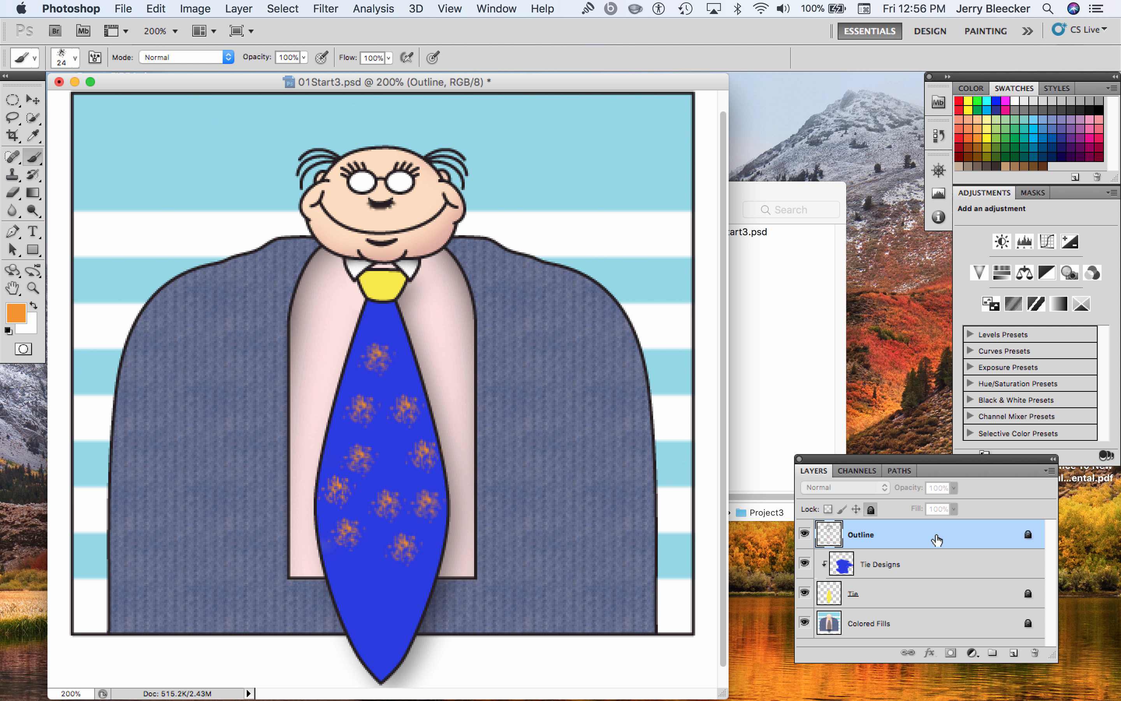
{"action": "left_click", "coordinate": [919, 566]}
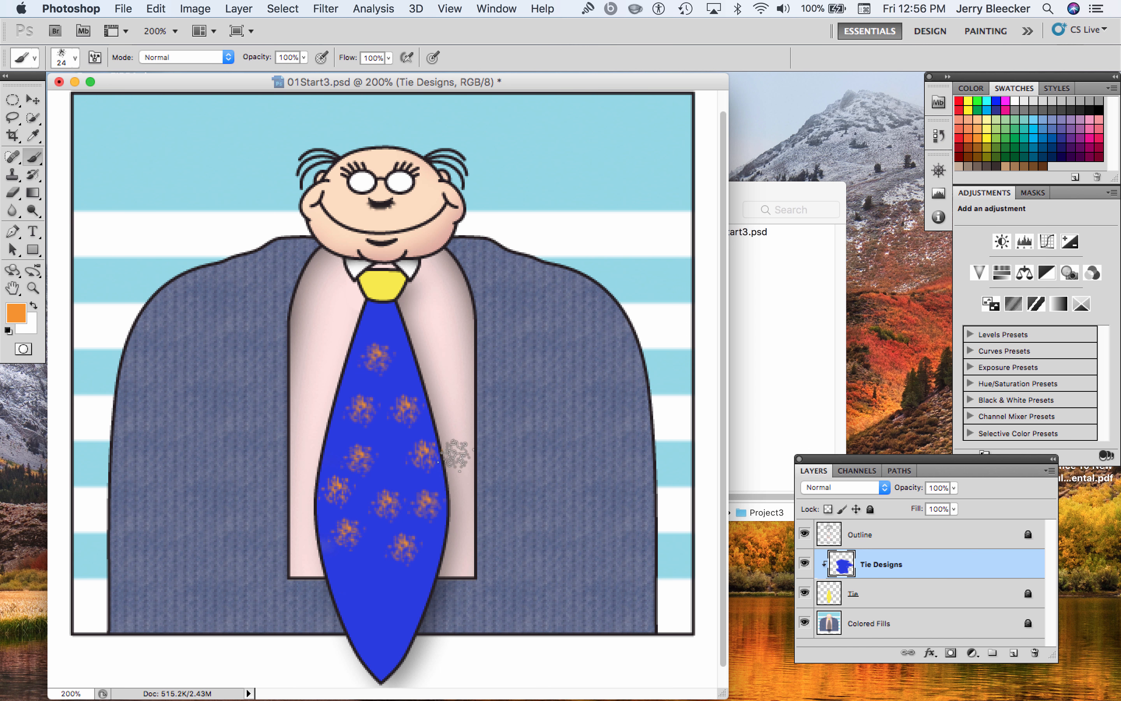
{"action": "left_click_drag", "start_coordinate": [324, 359], "coordinate": [463, 393]}
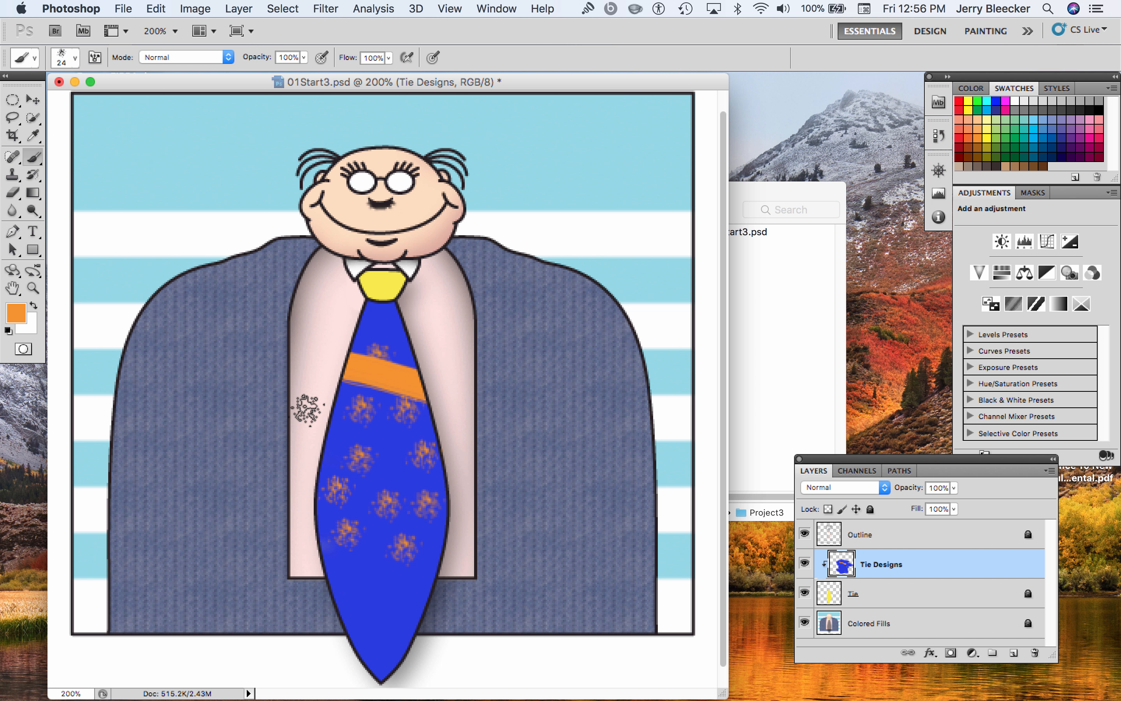
{"action": "left_click_drag", "start_coordinate": [305, 410], "coordinate": [509, 483]}
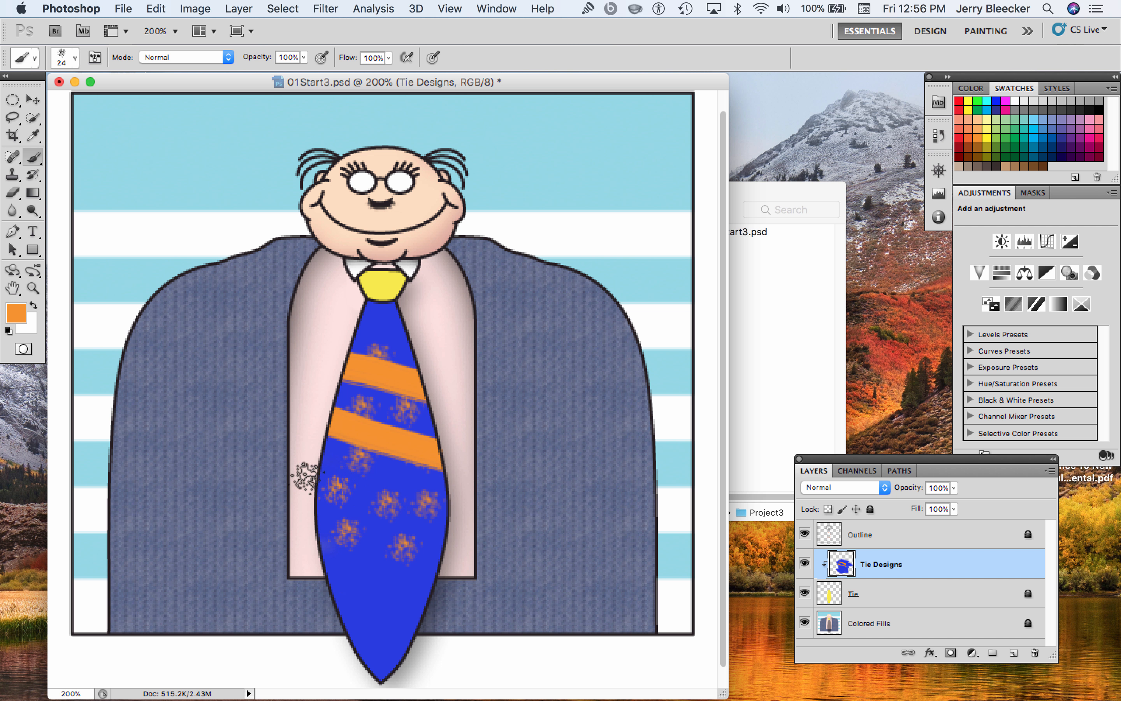
{"action": "left_click_drag", "start_coordinate": [301, 475], "coordinate": [477, 541]}
{"action": "left_click_drag", "start_coordinate": [296, 540], "coordinate": [463, 590]}
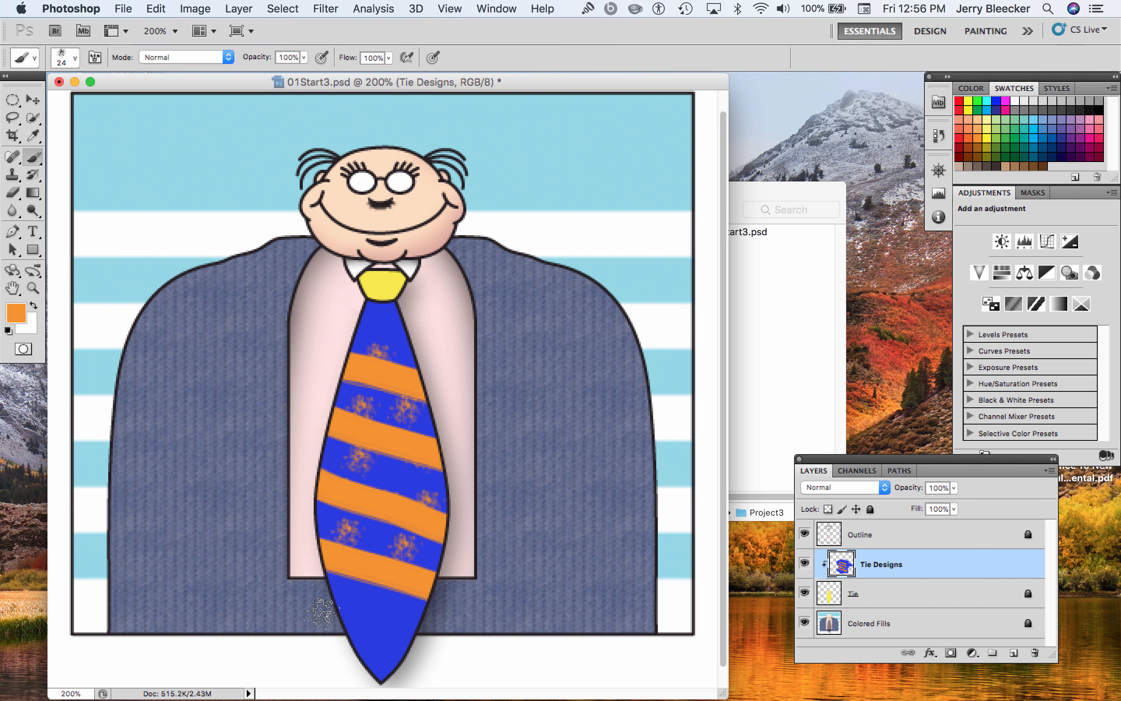
{"action": "left_click_drag", "start_coordinate": [337, 619], "coordinate": [463, 658]}
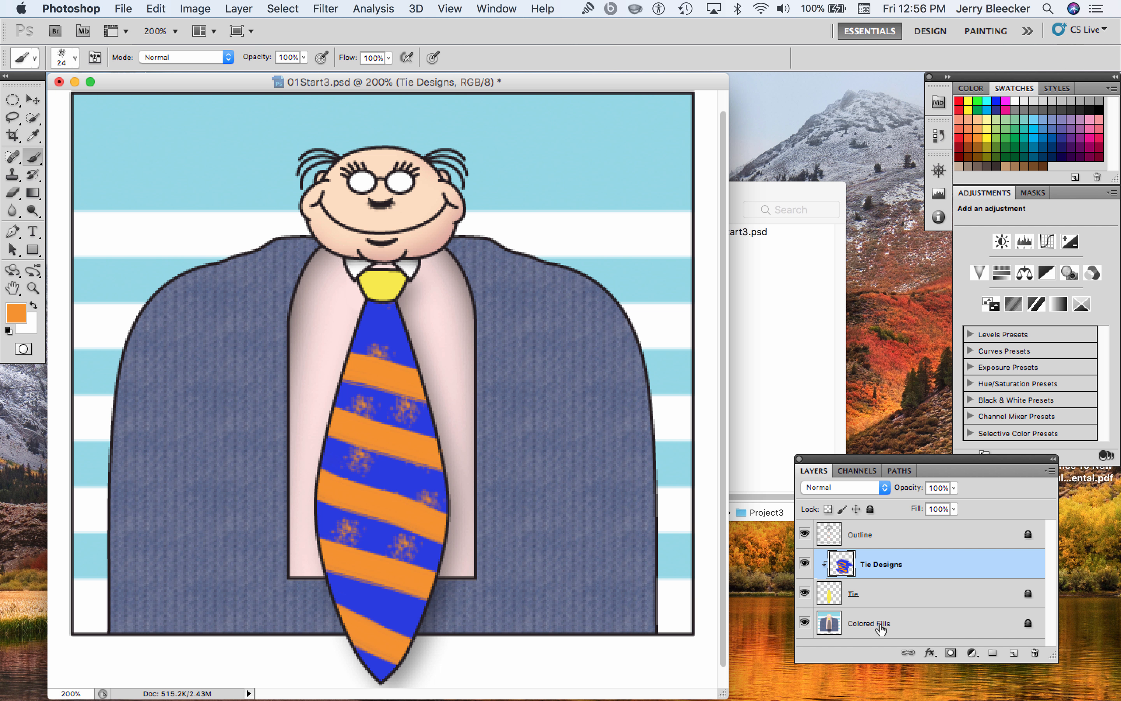
Hide the Colored Fills layer to inspect the artwork without it, and show it again
{"action": "left_click", "coordinate": [804, 623]}
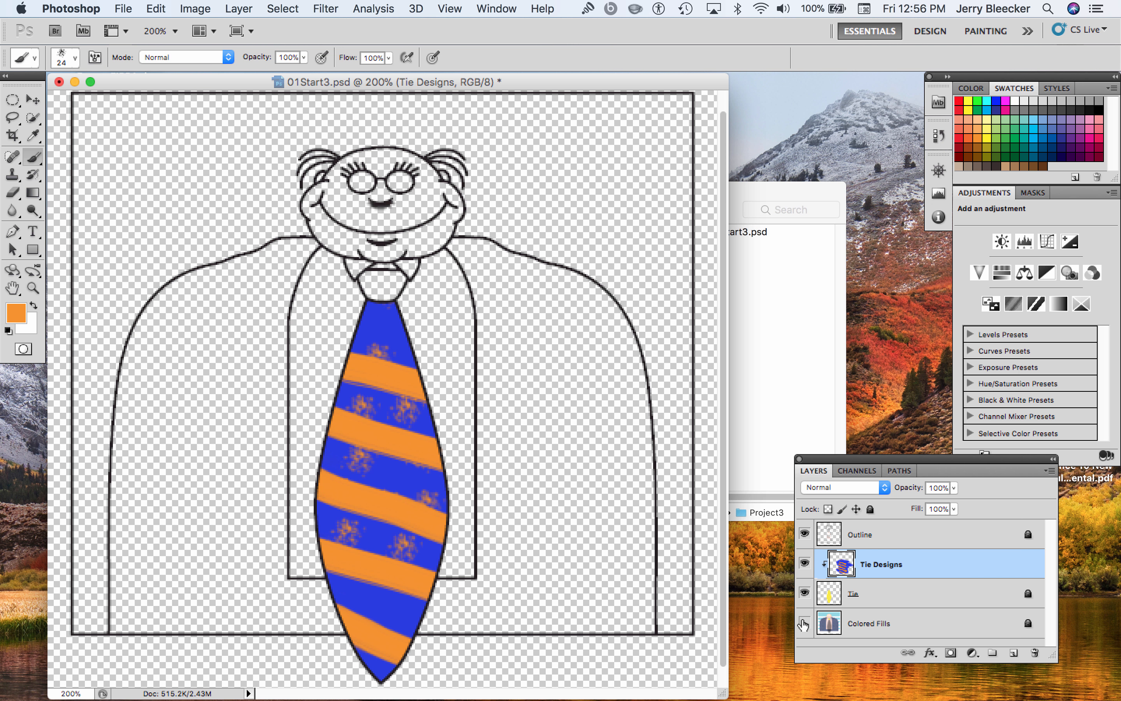
{"action": "left_click", "coordinate": [804, 623]}
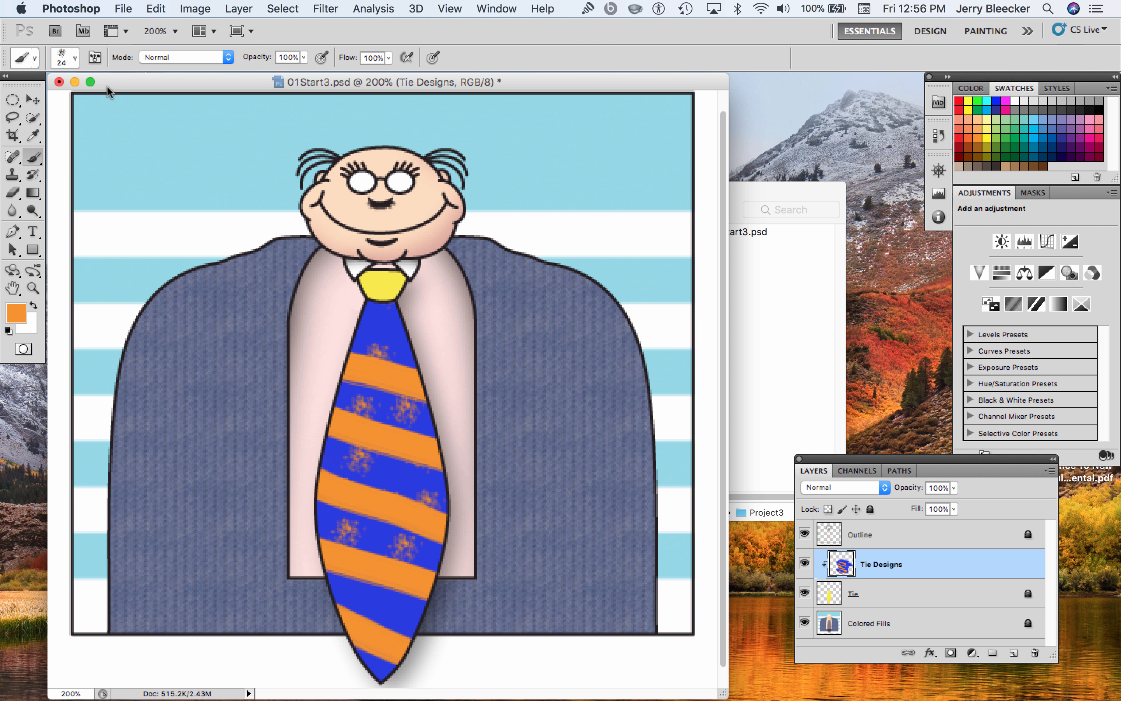
Erase the blue fill and orange stripes from the tie on the Tie Designs layer, enlarging the eraser to 199 px
{"action": "left_click", "coordinate": [13, 192]}
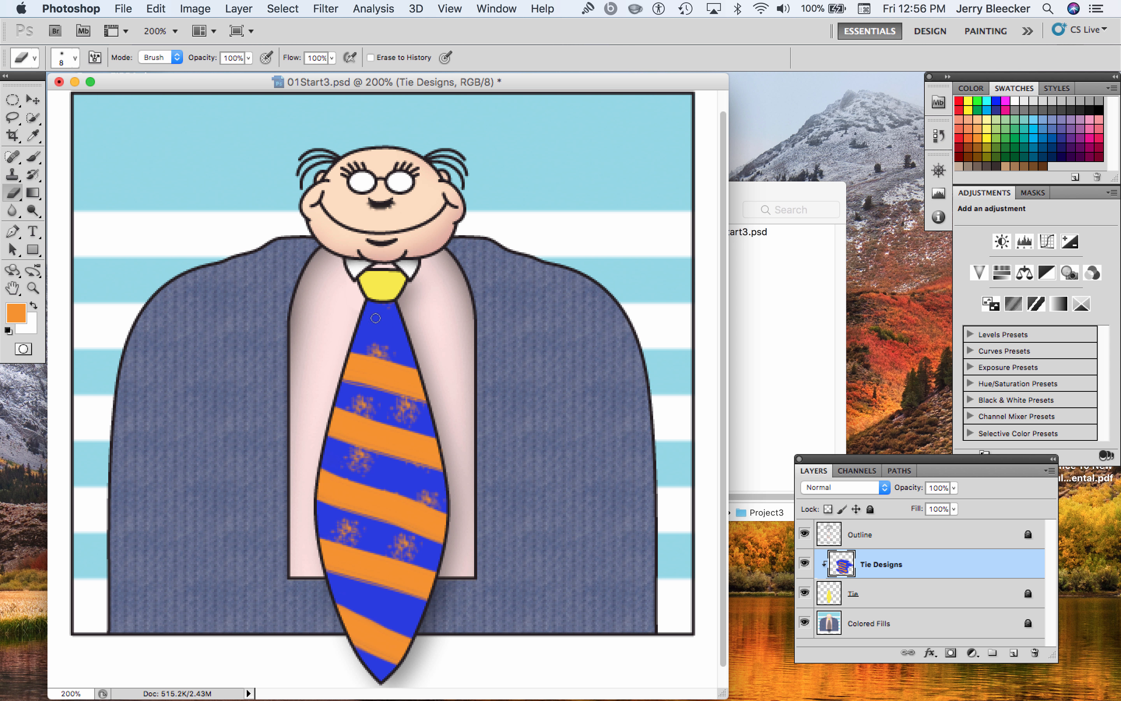
{"action": "mouse_move", "coordinate": [375, 318]}
{"action": "left_mouse_down"}
{"action": "mouse_move", "coordinate": [396, 326]}
{"action": "mouse_move", "coordinate": [339, 321]}
{"action": "mouse_move", "coordinate": [404, 337]}
{"action": "mouse_move", "coordinate": [299, 317]}
{"action": "mouse_move", "coordinate": [408, 353]}
{"action": "mouse_move", "coordinate": [408, 342]}
{"action": "mouse_move", "coordinate": [334, 310]}
{"action": "mouse_move", "coordinate": [379, 315]}
{"action": "mouse_move", "coordinate": [321, 286]}
{"action": "mouse_move", "coordinate": [380, 307]}
{"action": "mouse_move", "coordinate": [355, 296]}
{"action": "left_mouse_up"}
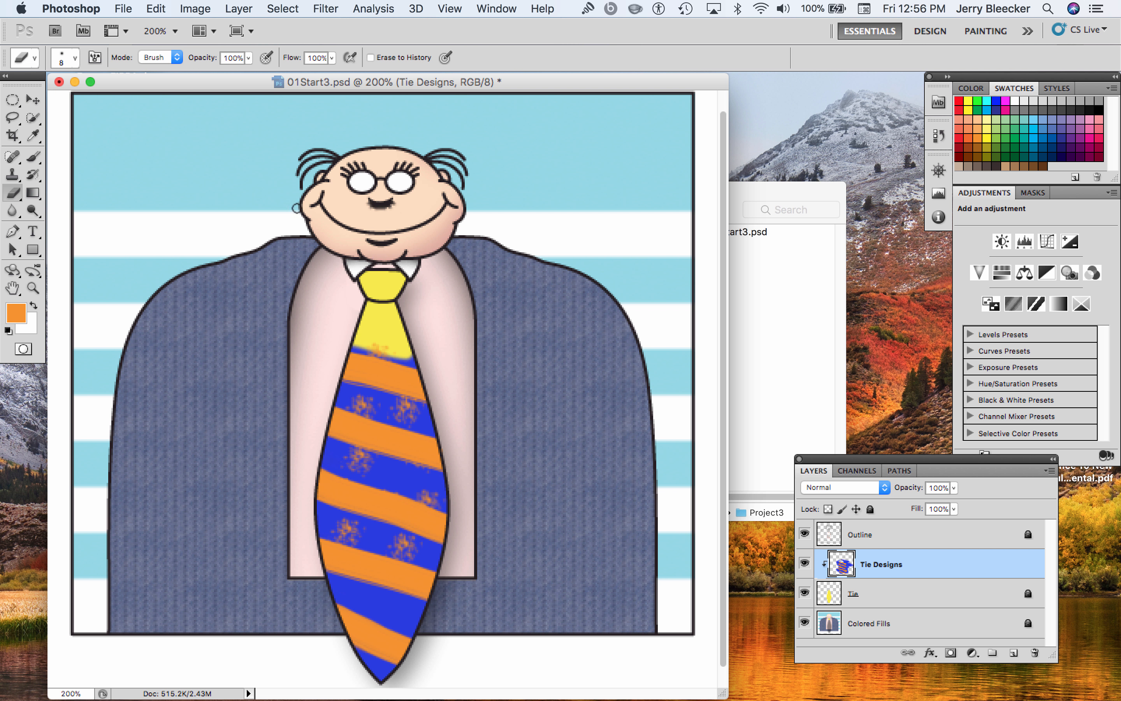
{"action": "left_click", "coordinate": [78, 59]}
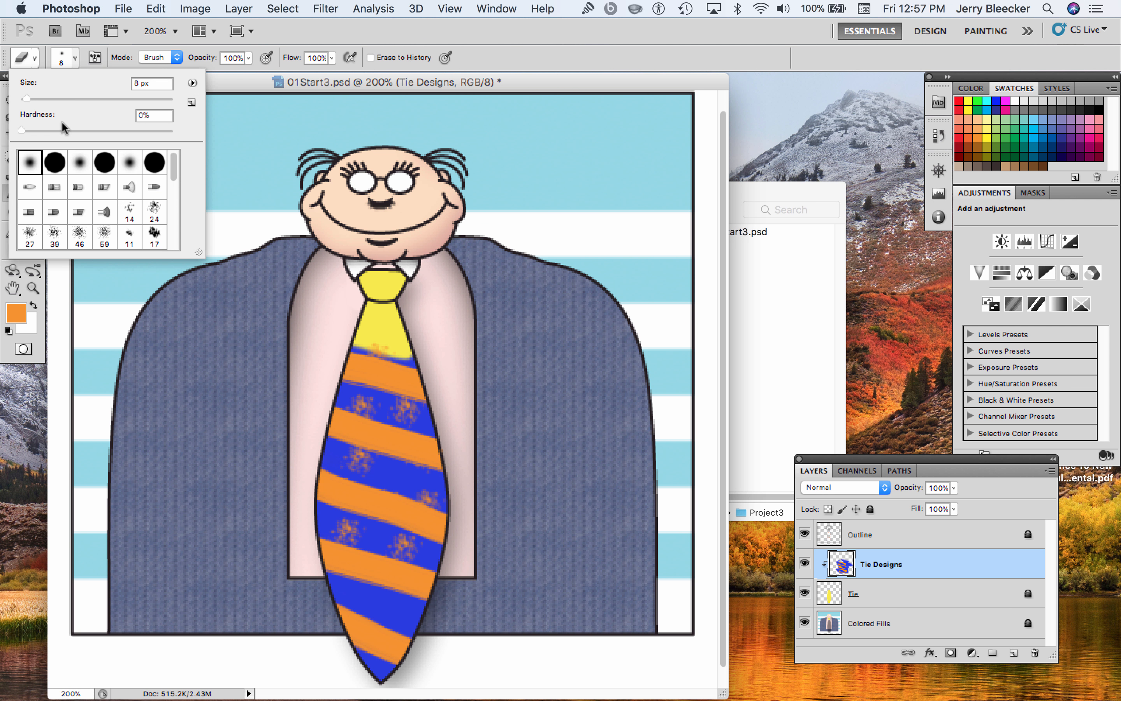
{"action": "left_click_drag", "start_coordinate": [26, 98], "coordinate": [134, 111]}
{"action": "left_click_drag", "start_coordinate": [400, 351], "coordinate": [375, 538]}
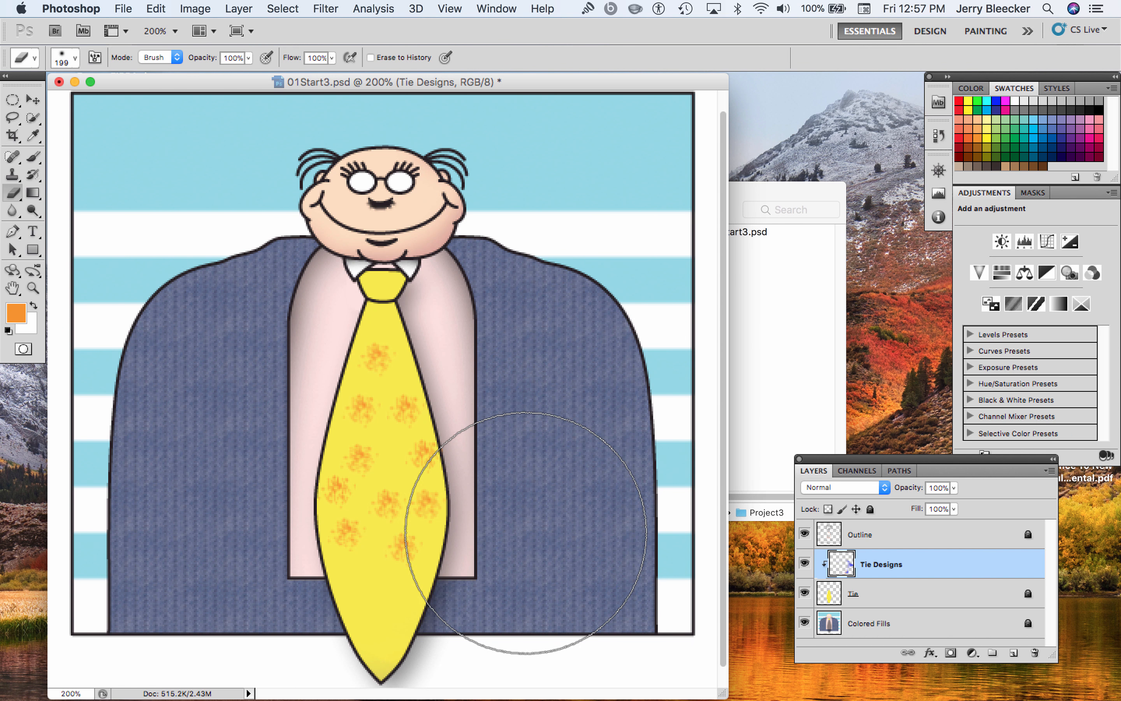
{"action": "left_click", "coordinate": [881, 599]}
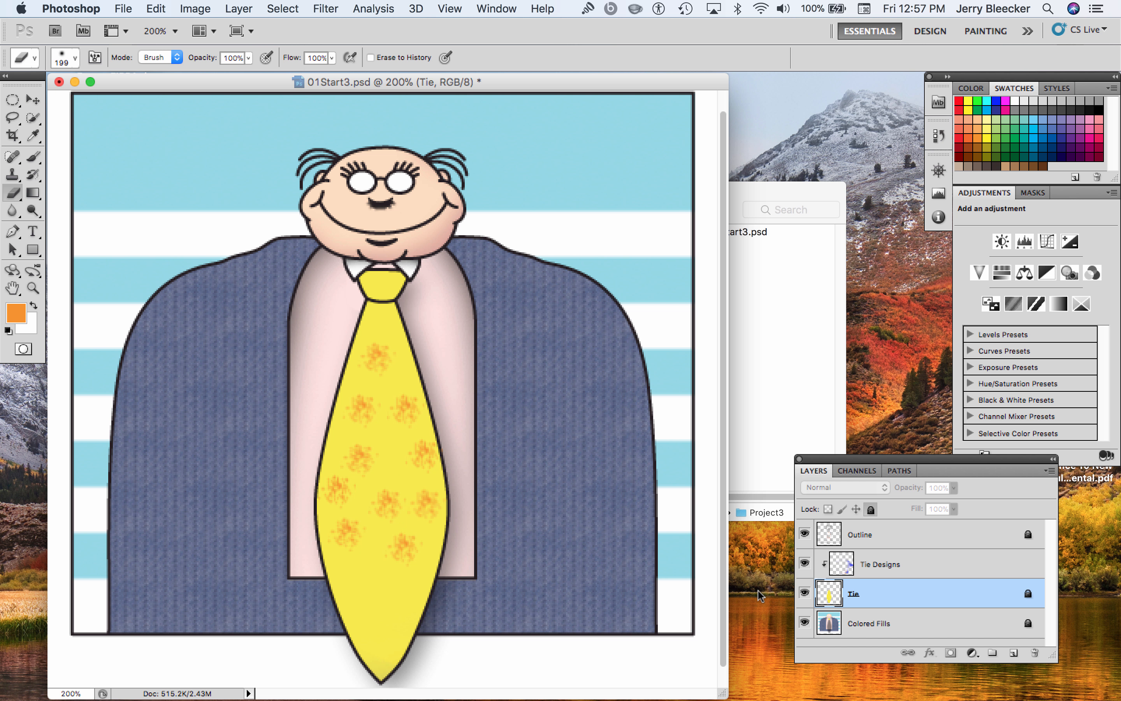
{"action": "left_click", "coordinate": [916, 572]}
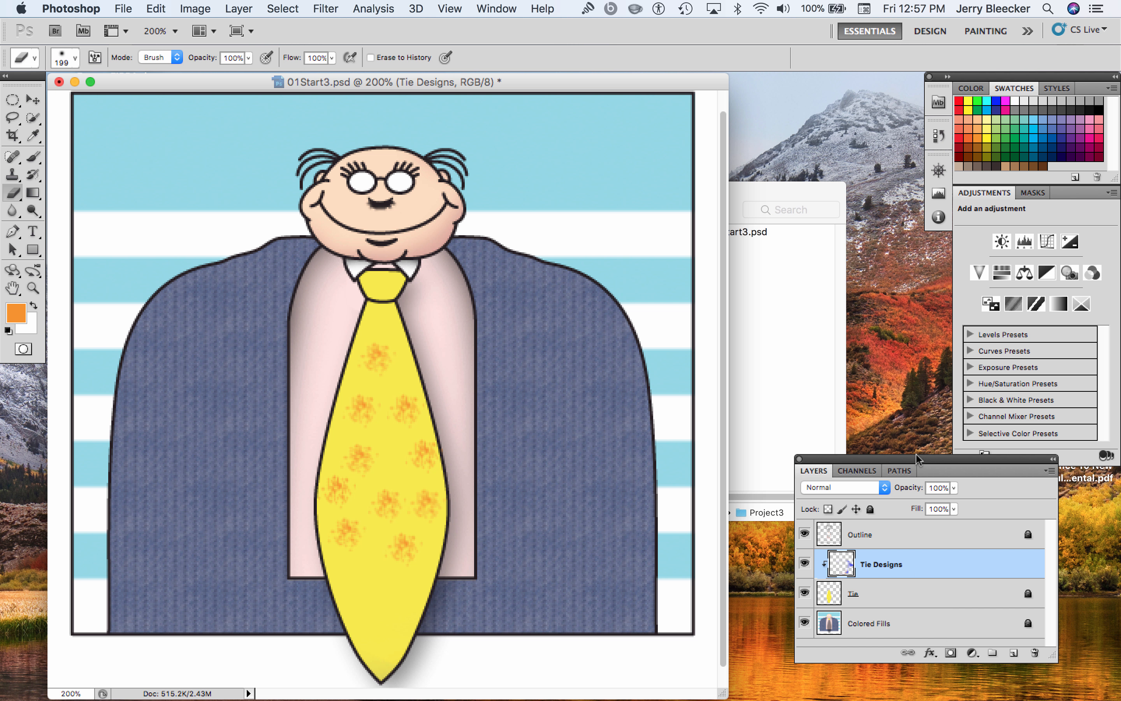
Revert the document to the earliest Eraser state in the history, and erase the blue paint from the tie on the Tie Designs layer
{"action": "left_click", "coordinate": [938, 136]}
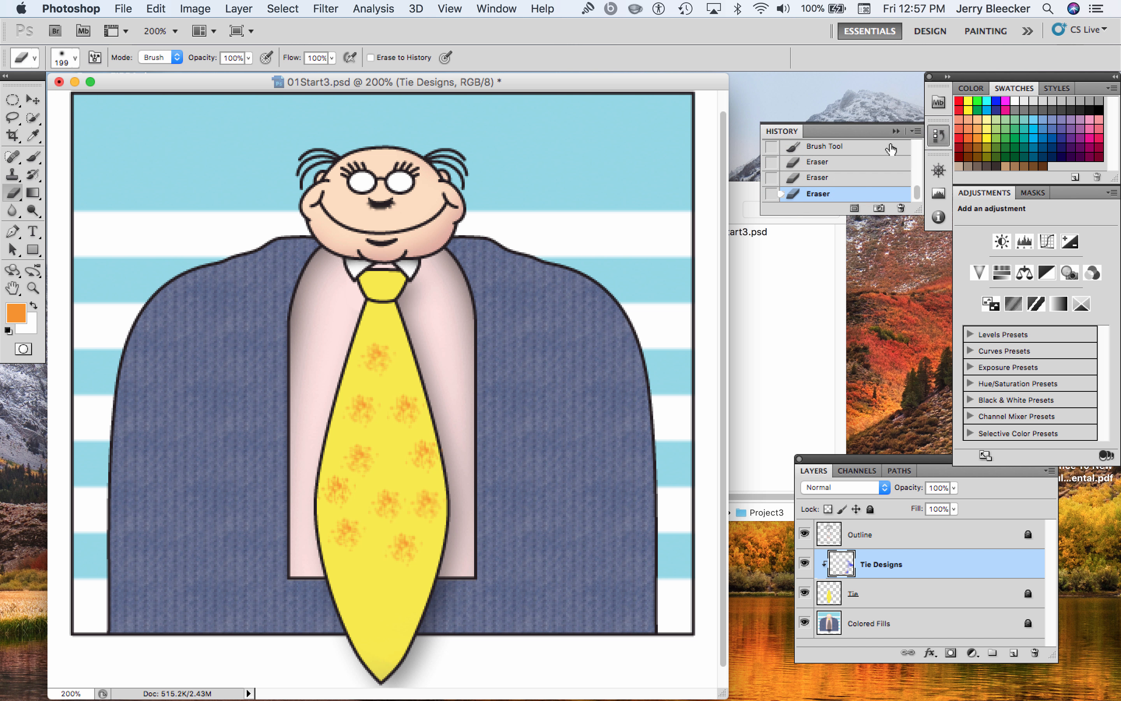
{"action": "left_click_drag", "start_coordinate": [917, 211], "coordinate": [917, 428]}
{"action": "left_click", "coordinate": [822, 160]}
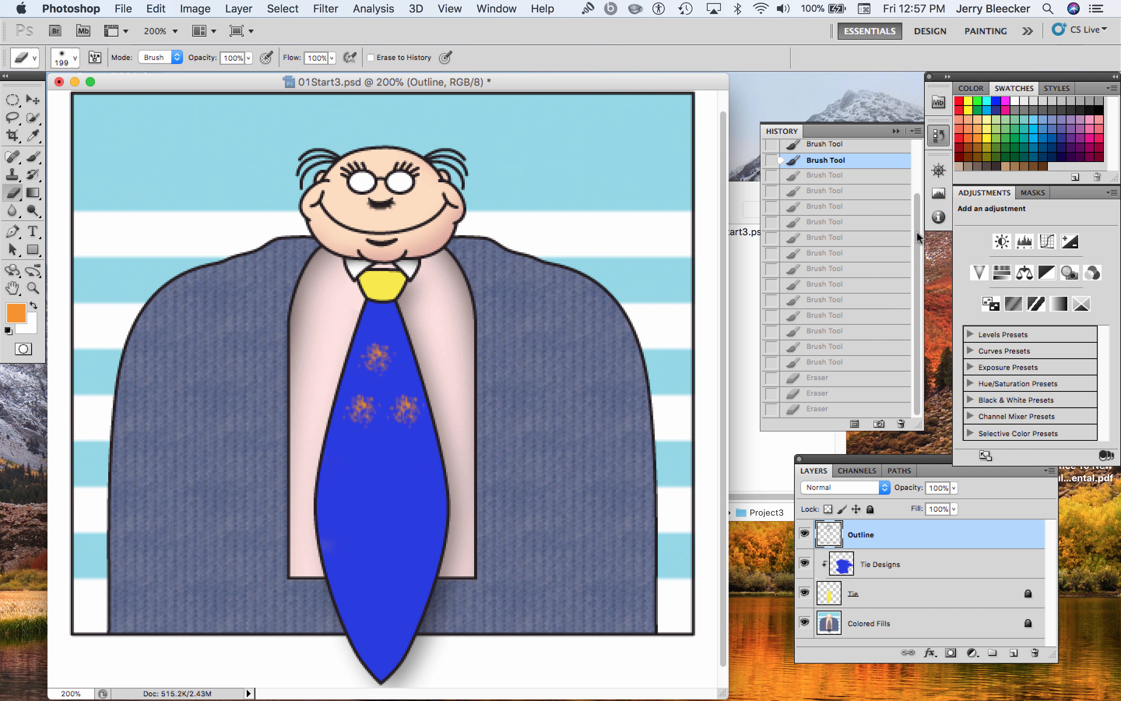
{"action": "left_click_drag", "start_coordinate": [917, 231], "coordinate": [917, 158]}
{"action": "left_click", "coordinate": [829, 177]}
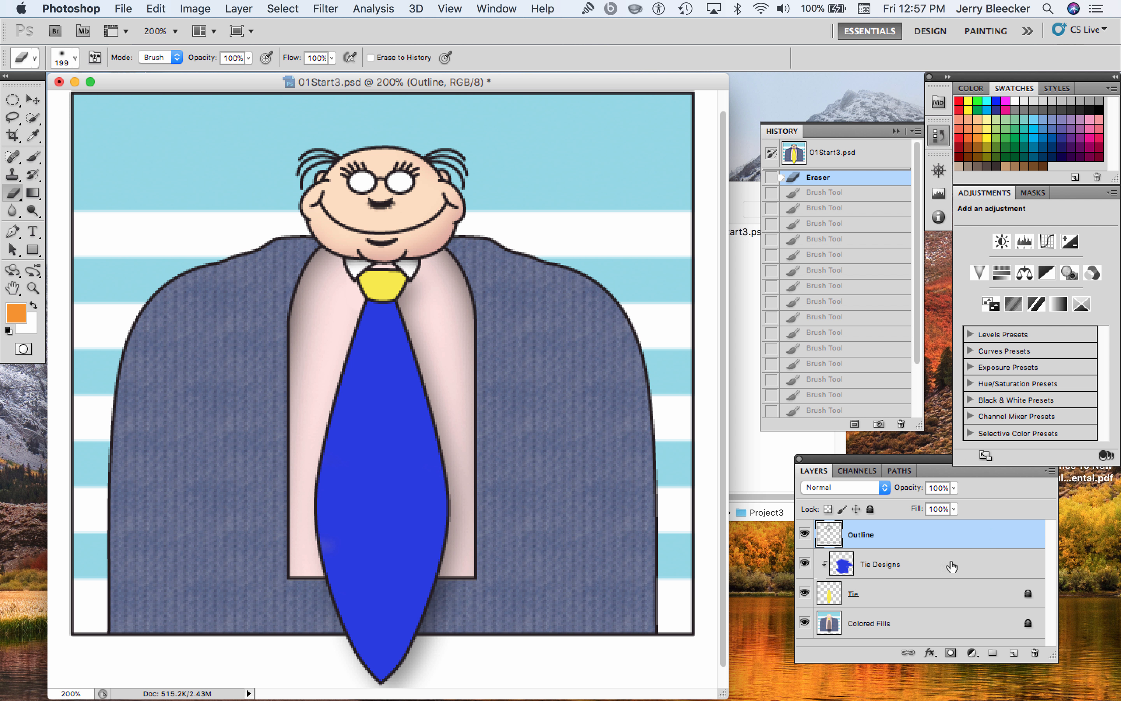
{"action": "left_click", "coordinate": [939, 565]}
{"action": "mouse_move", "coordinate": [420, 462]}
{"action": "left_mouse_down"}
{"action": "mouse_move", "coordinate": [384, 353]}
{"action": "mouse_move", "coordinate": [400, 563]}
{"action": "mouse_move", "coordinate": [334, 579]}
{"action": "mouse_move", "coordinate": [285, 521]}
{"action": "mouse_move", "coordinate": [345, 363]}
{"action": "mouse_move", "coordinate": [413, 388]}
{"action": "mouse_move", "coordinate": [444, 479]}
{"action": "left_mouse_up"}
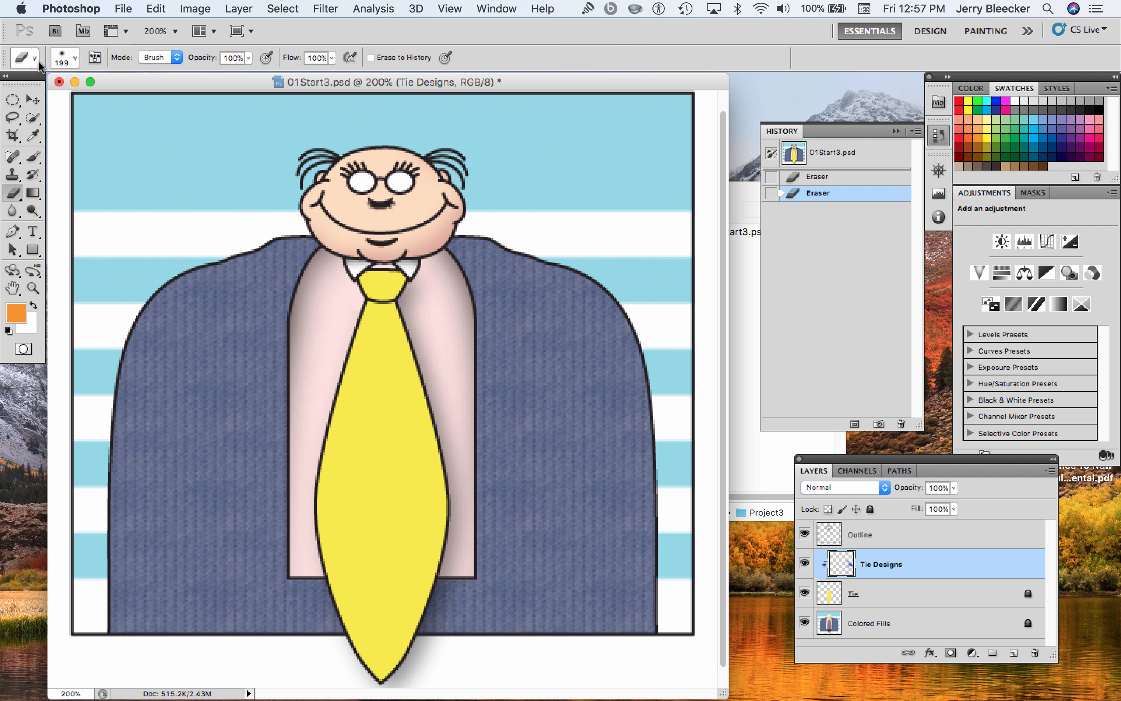
Switch to the Quick Selection tool and examine its tool preset list and the available preset and reset options
{"action": "left_click", "coordinate": [32, 117]}
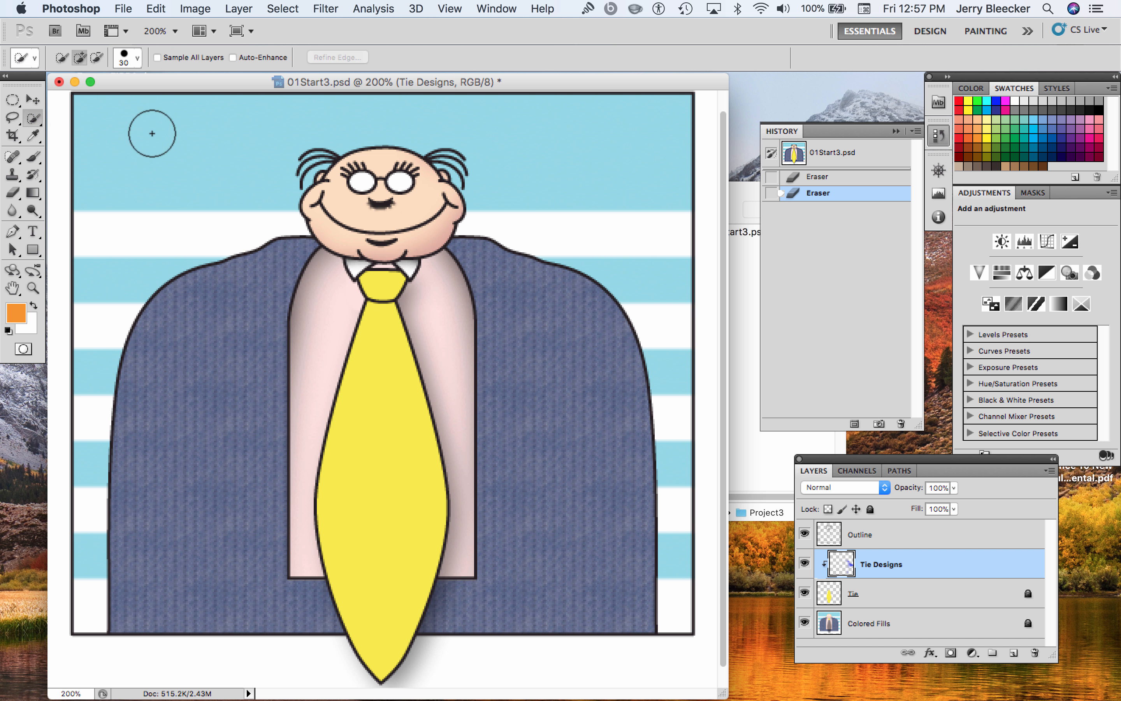
{"action": "left_click", "coordinate": [34, 58]}
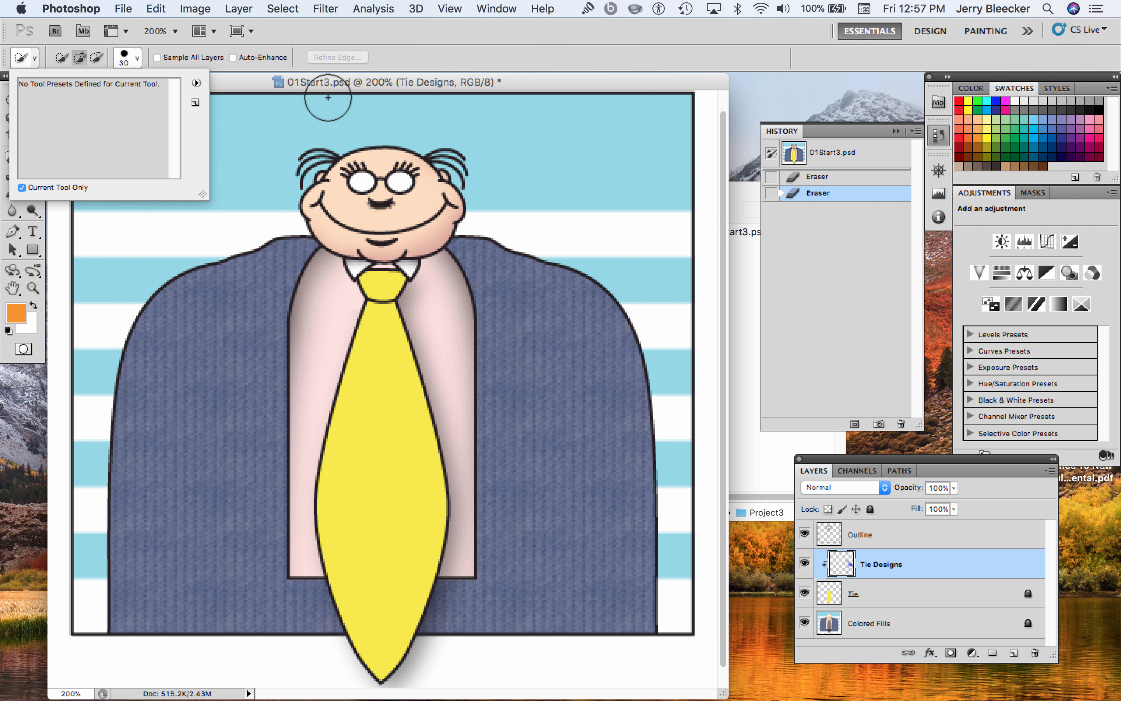
{"action": "left_click", "coordinate": [196, 83]}
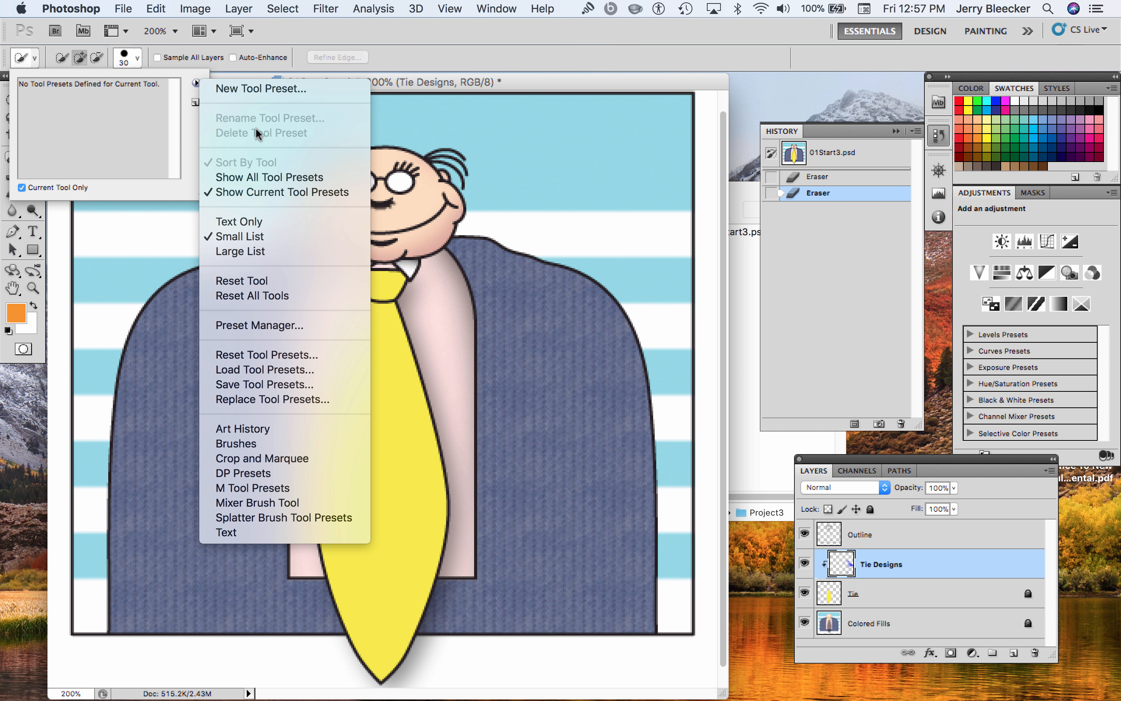
{"action": "left_click", "coordinate": [473, 52]}
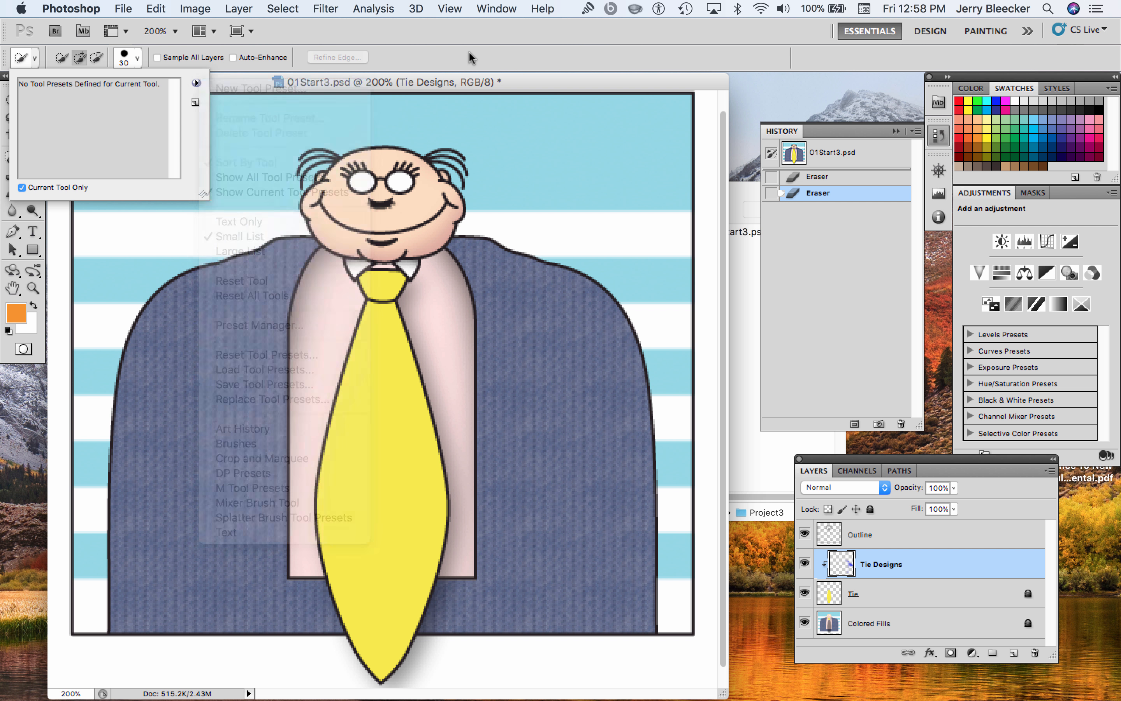
{"action": "left_click", "coordinate": [197, 82]}
{"action": "left_click", "coordinate": [34, 66]}
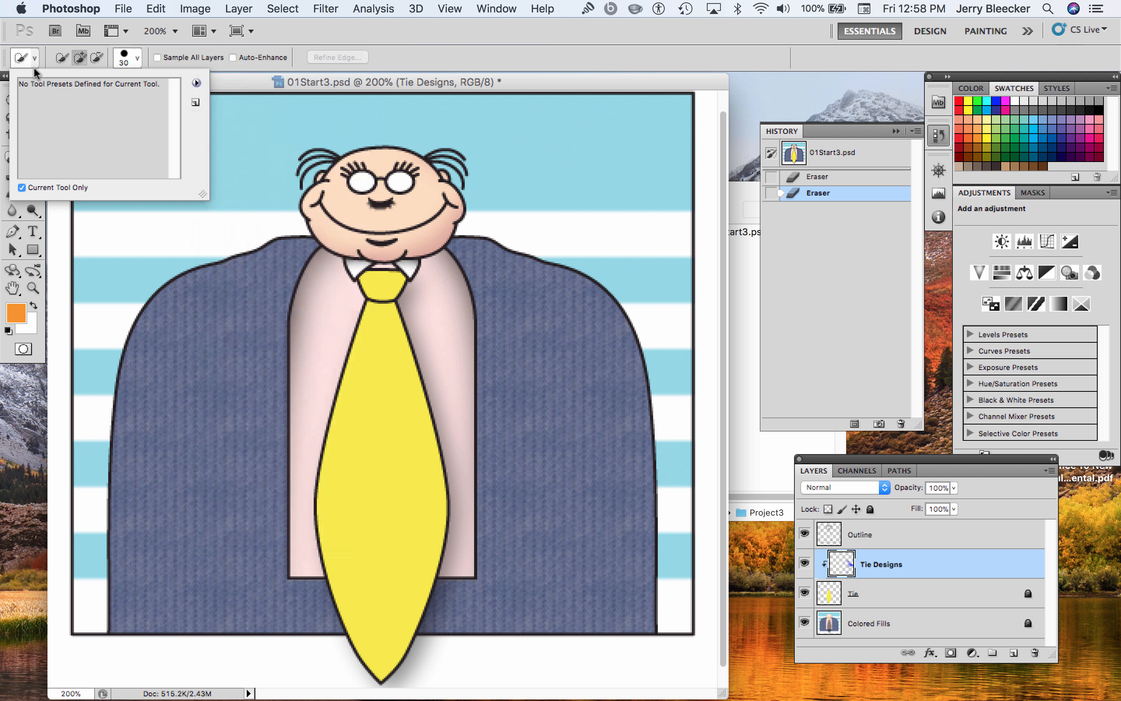
{"action": "left_click", "coordinate": [34, 58]}
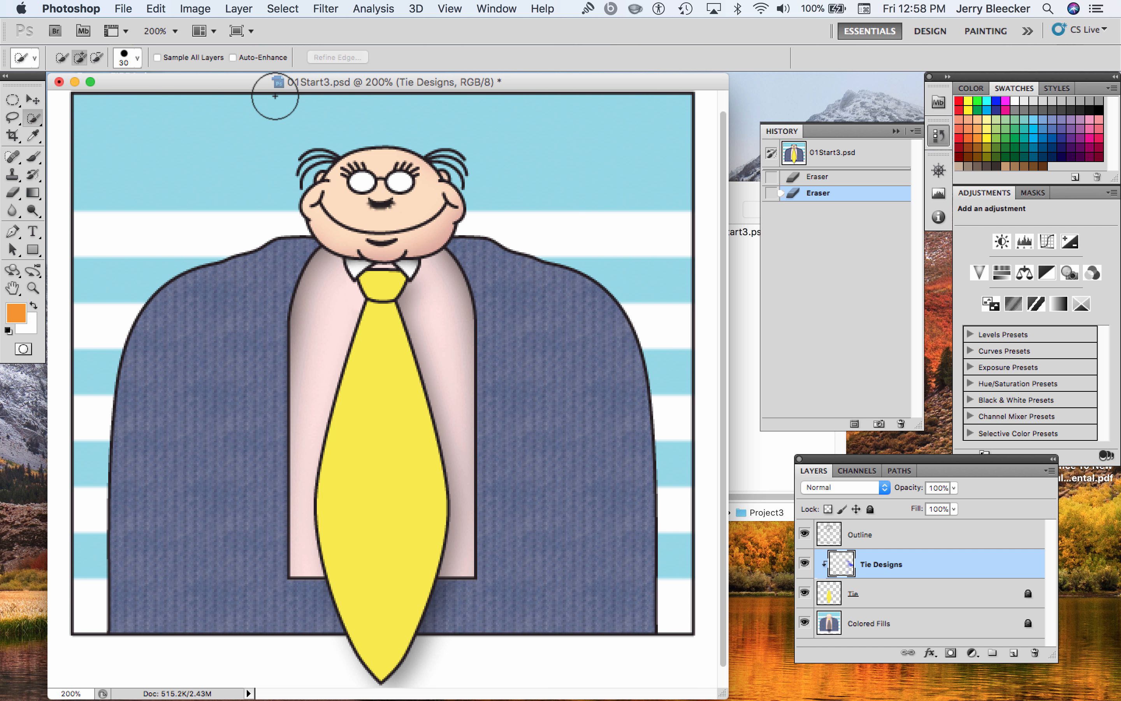